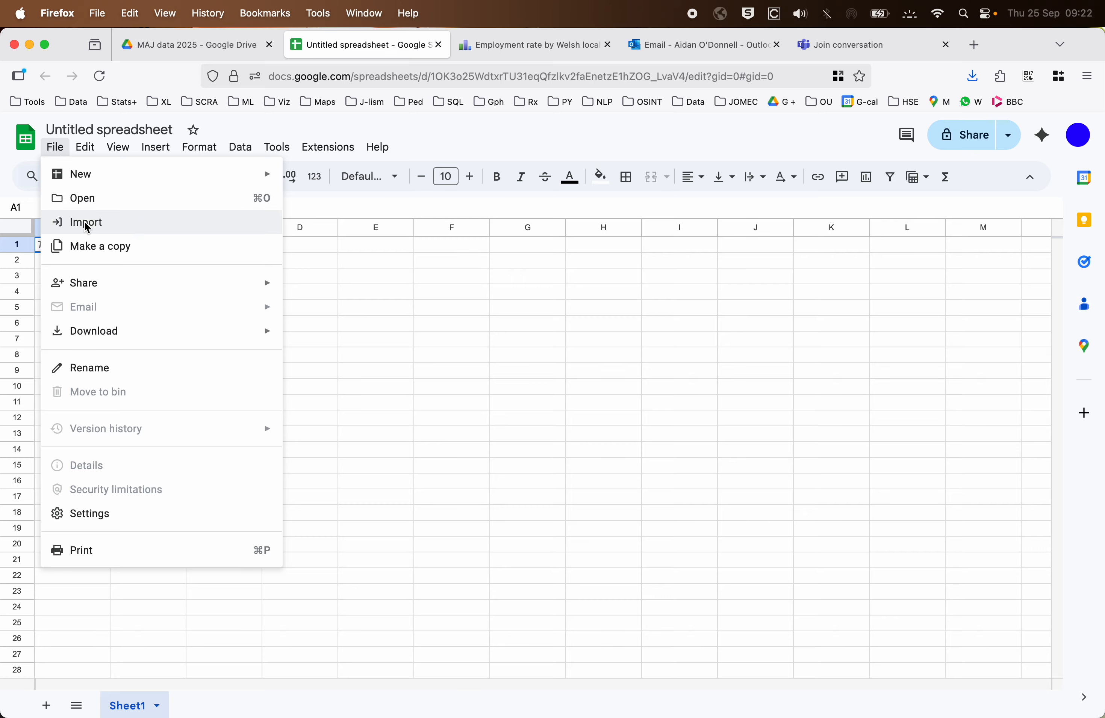
Import the file employment_wales.csv from the Desktop into the spreadsheet, using the Insert new sheet(s) import location.
left_click(85, 221)
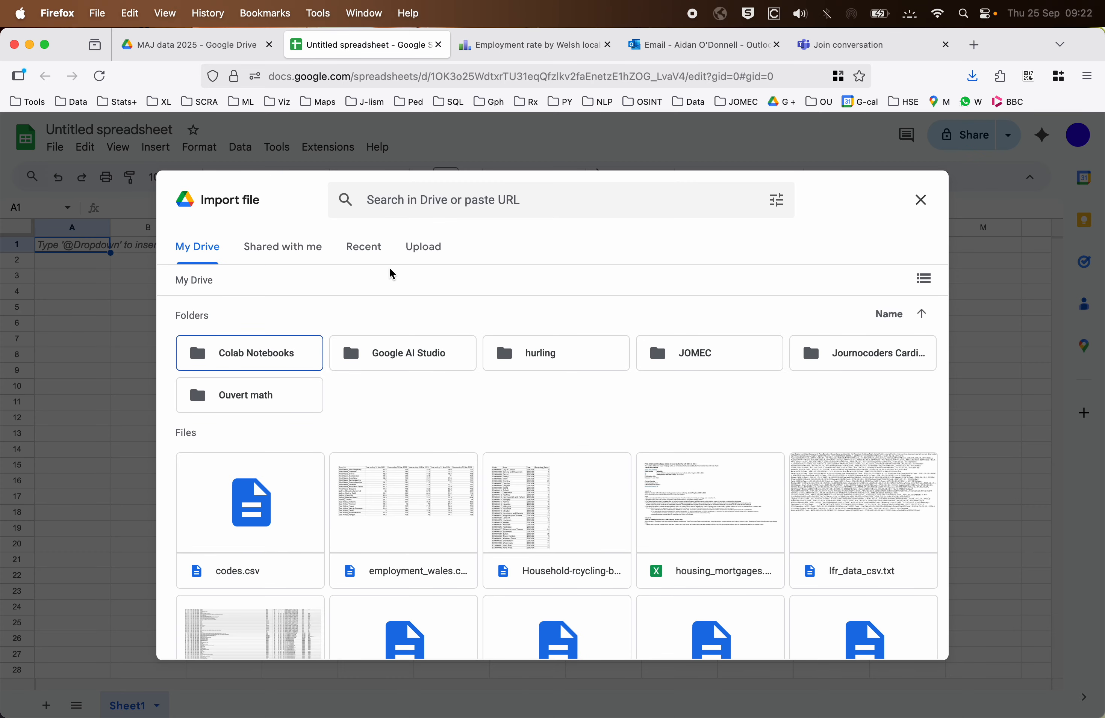
left_click(426, 254)
left_click(555, 516)
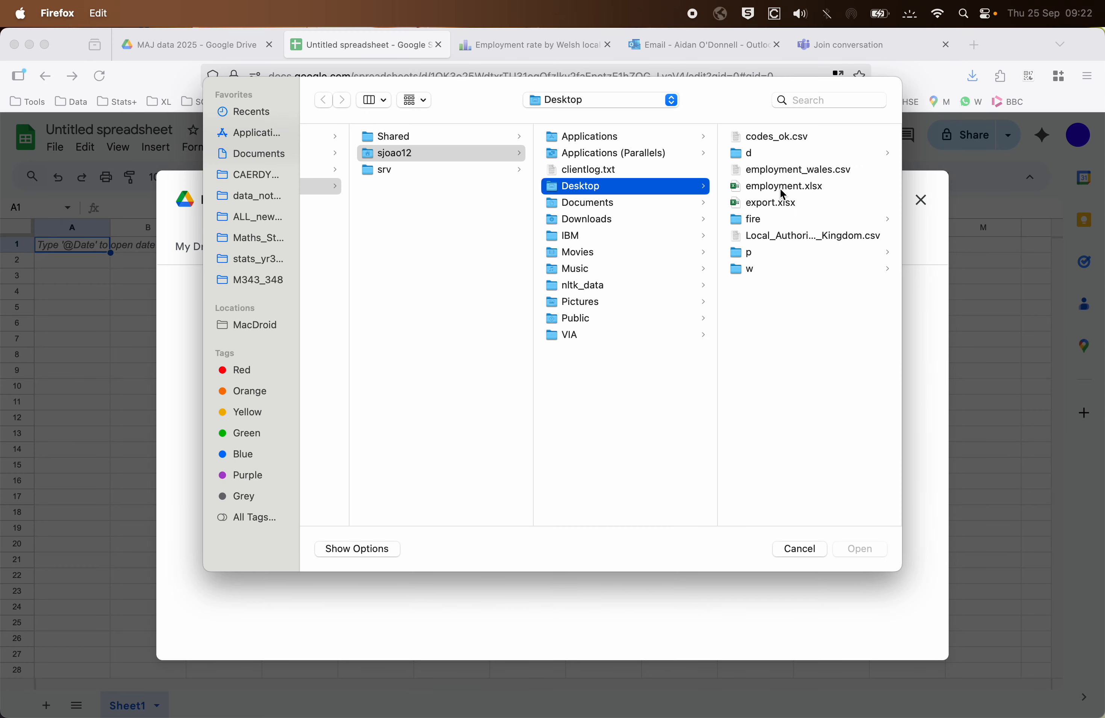
left_click(767, 175)
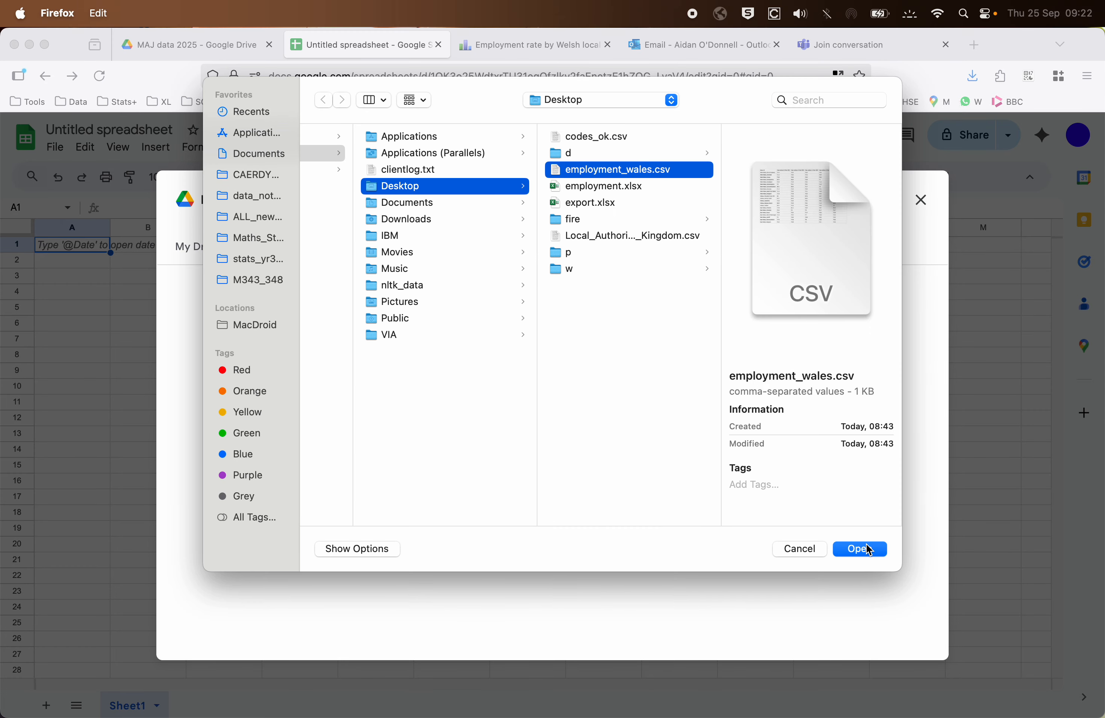
left_click(860, 548)
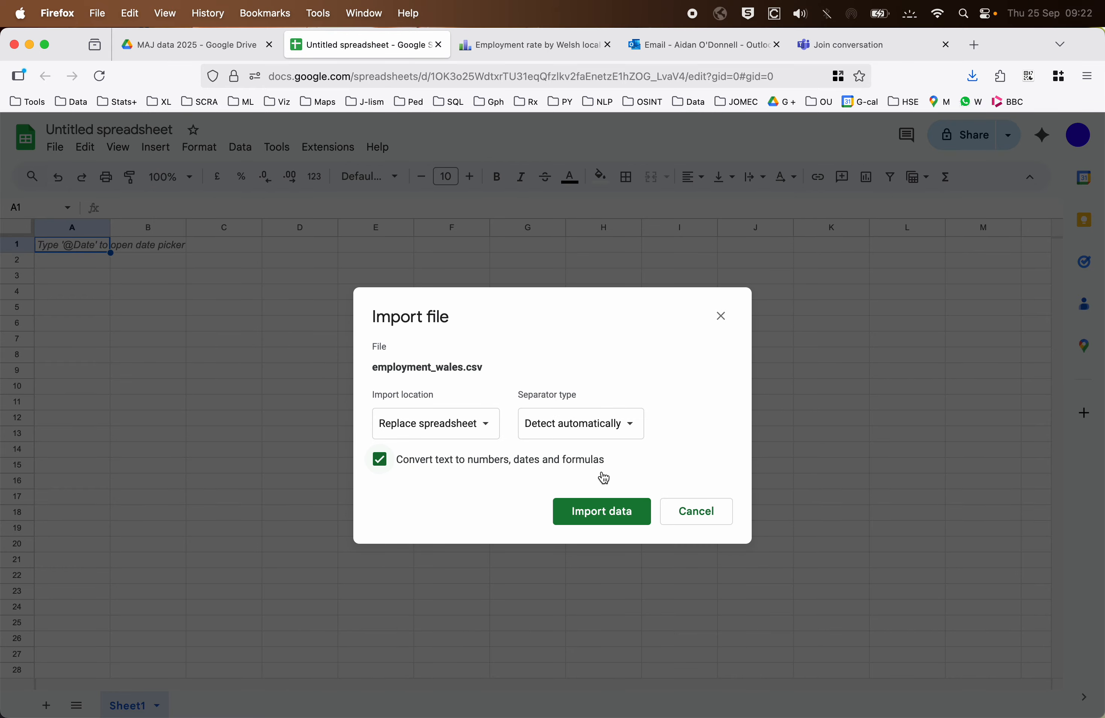
left_click(434, 423)
left_click(449, 401)
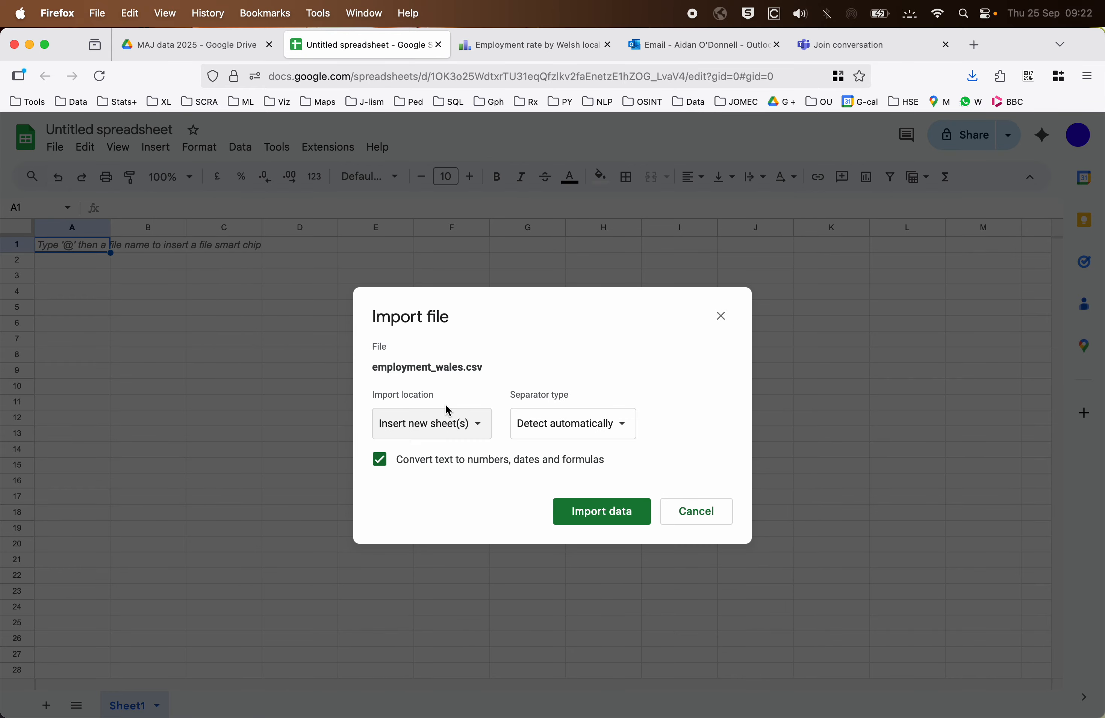
left_click(606, 512)
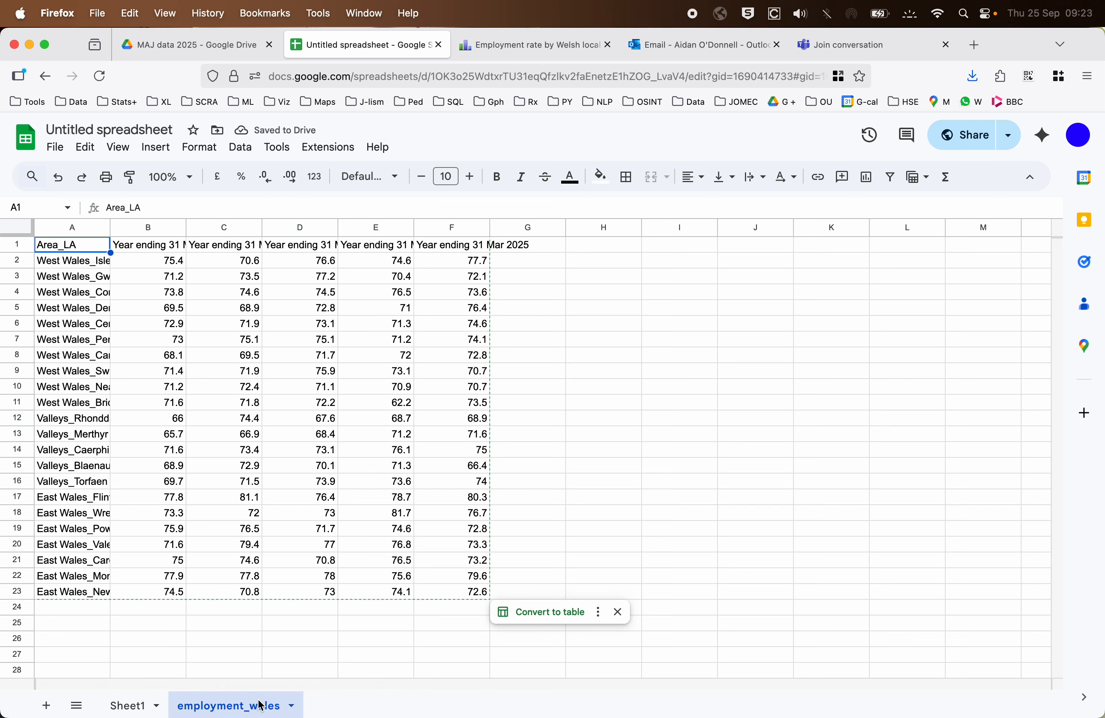
Duplicate the employment_wales sheet and name the copy "d".
right_click(243, 706)
left_click(220, 470)
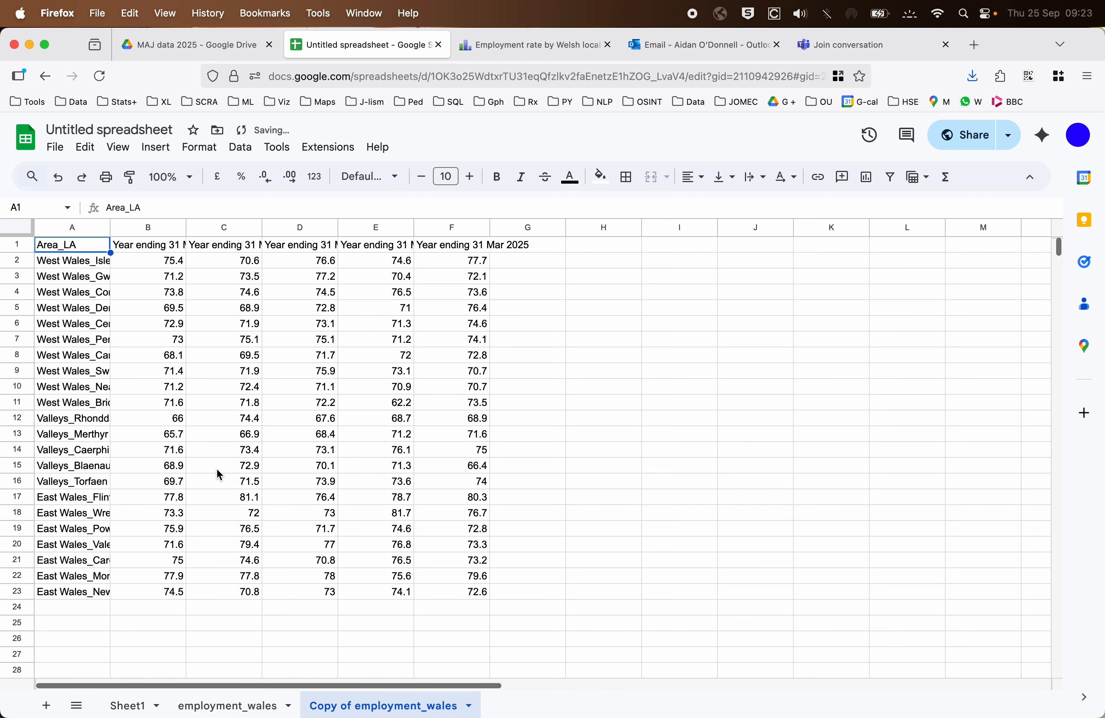
double_click(368, 707)
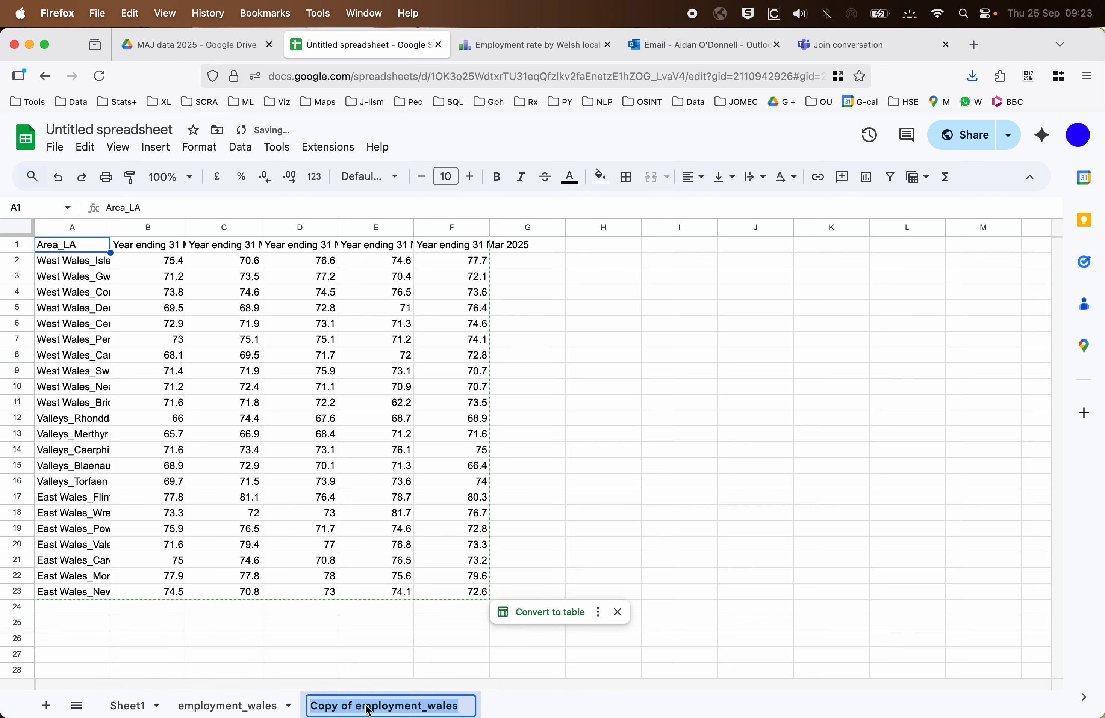
type("d")
key("Return")
Rename the imported employment_wales sheet as "orig".
left_click(237, 707)
double_click(237, 708)
type("orig")
key("Return")
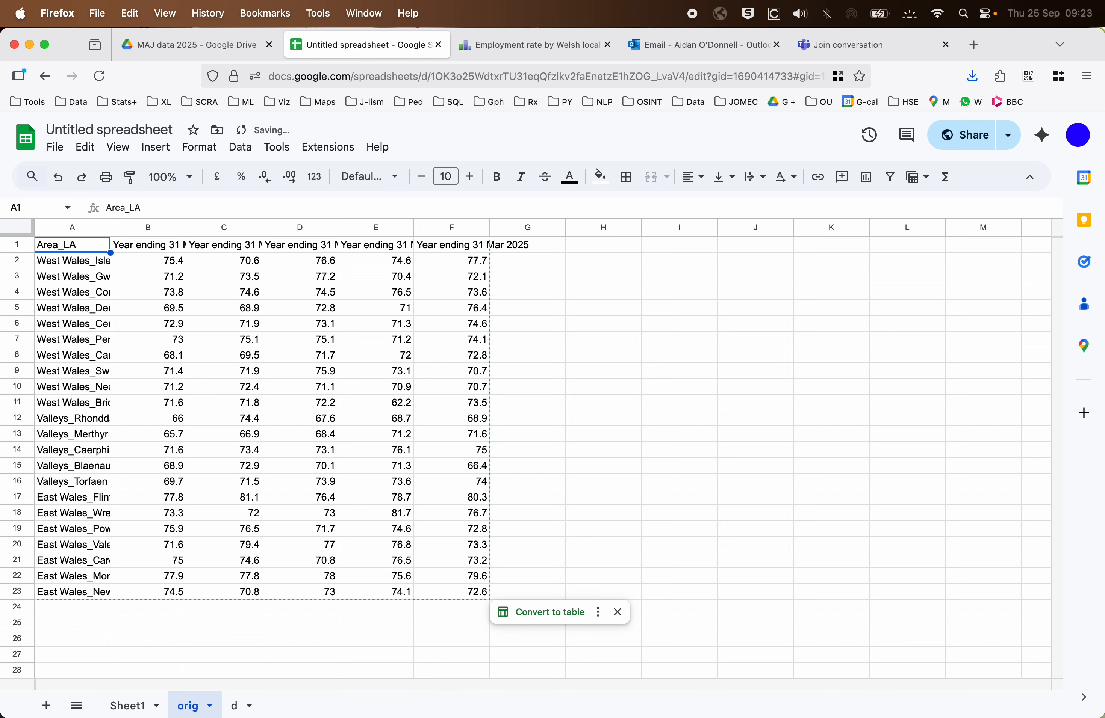
Copy the web address of the StatsWales employment rate page and return to the spreadsheet.
left_click(522, 44)
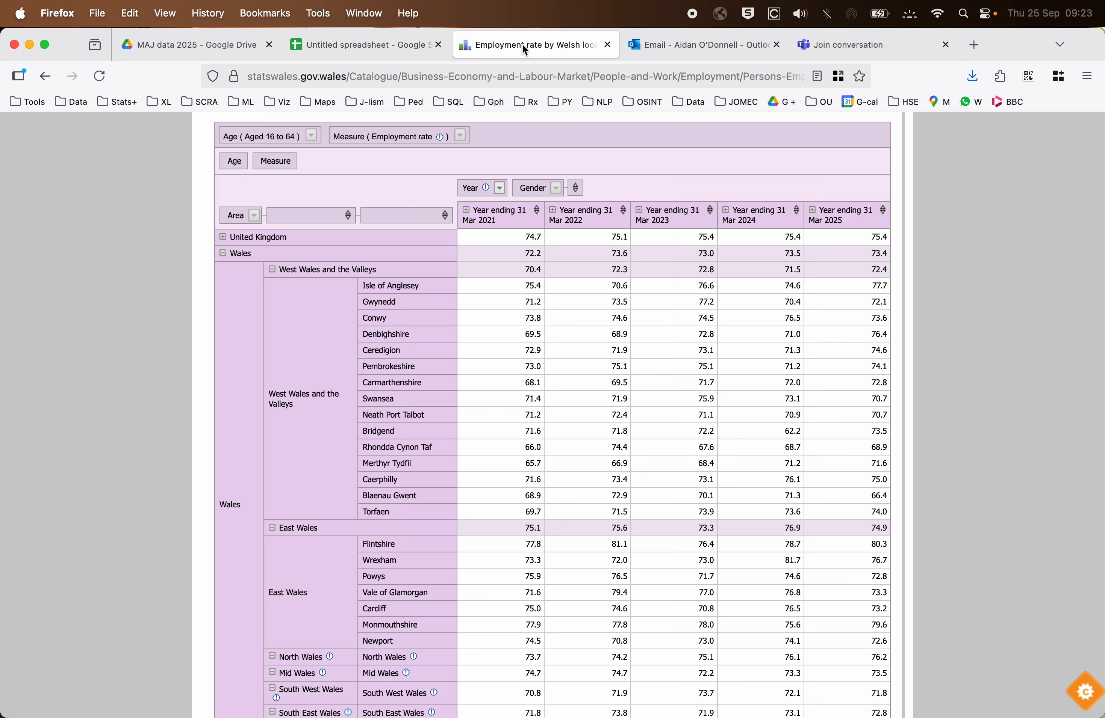
left_click(355, 80)
left_click(350, 46)
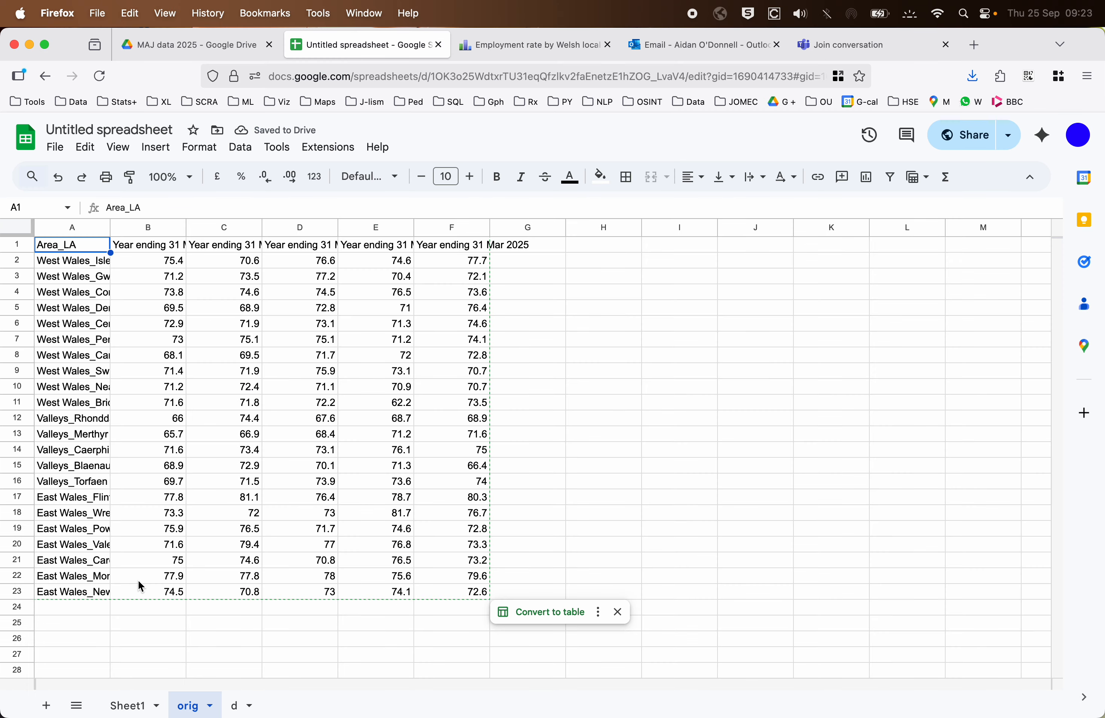
Rename Sheet1 as "SRC" and enter the StatsWales page address in cell A1 as the data source.
double_click(137, 705)
type("SR")
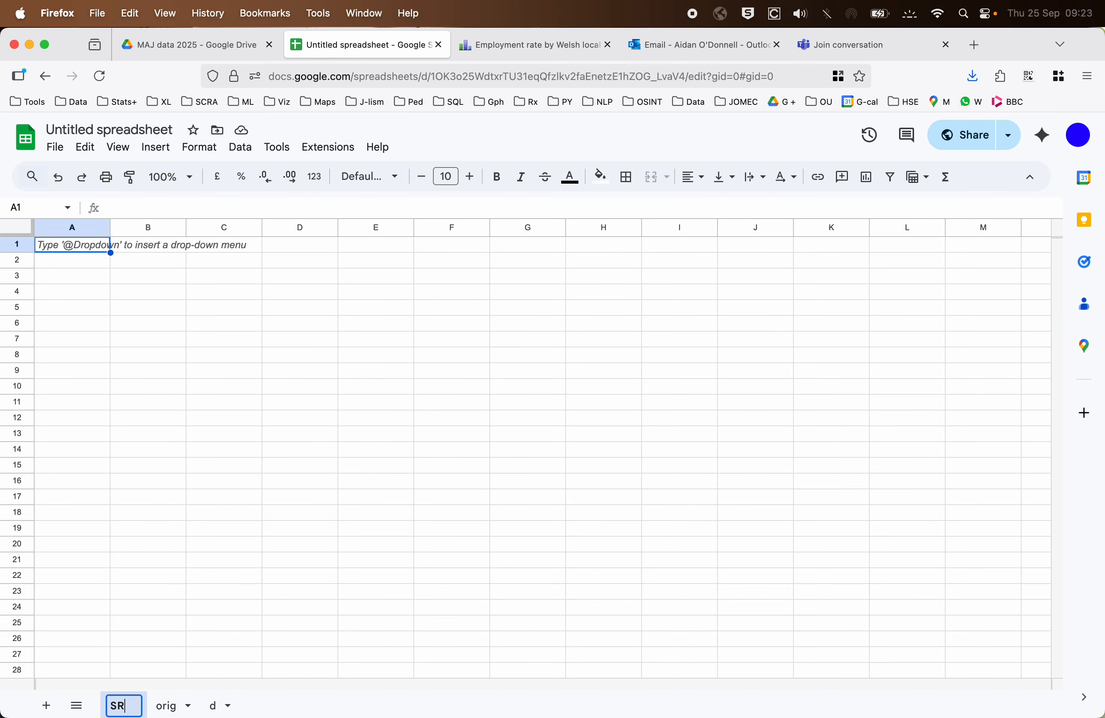
type("C")
key("Return")
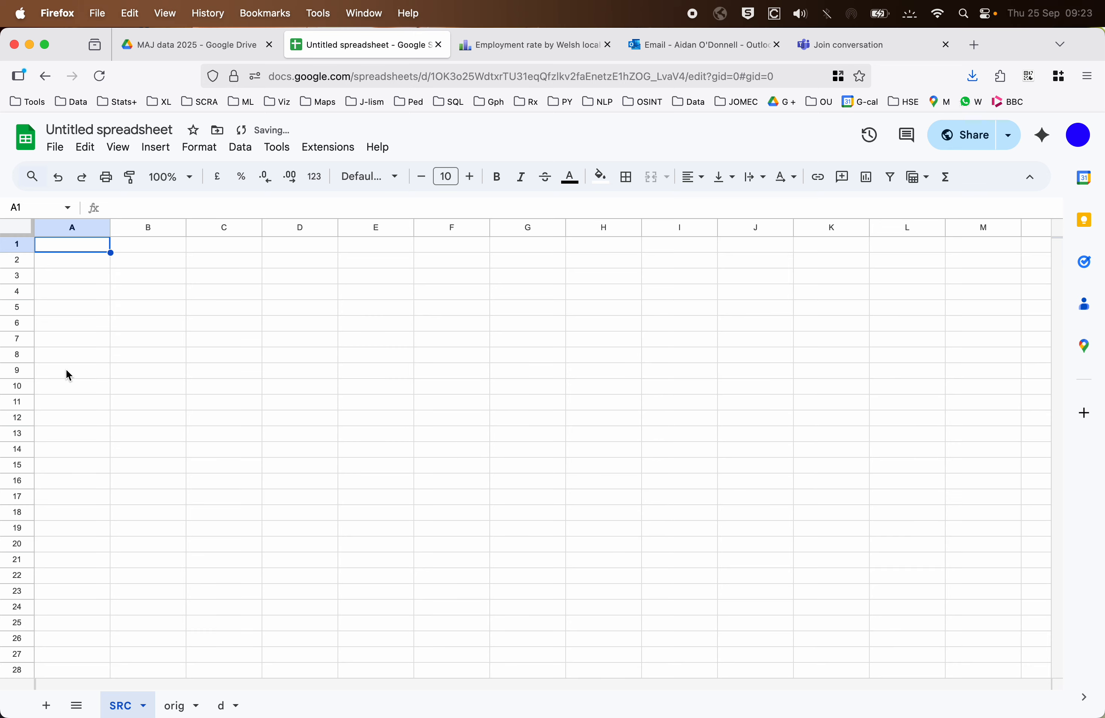
type("https://statswales.gov.wales/Catalogue/Business-Economy-and-Labour-Market/People-and-Work/Employment/Persons-Employed/employmentrate-by-welshlocalarea-year-gender")
left_click(353, 500)
Freeze the first row of the "d" sheet.
left_click(223, 707)
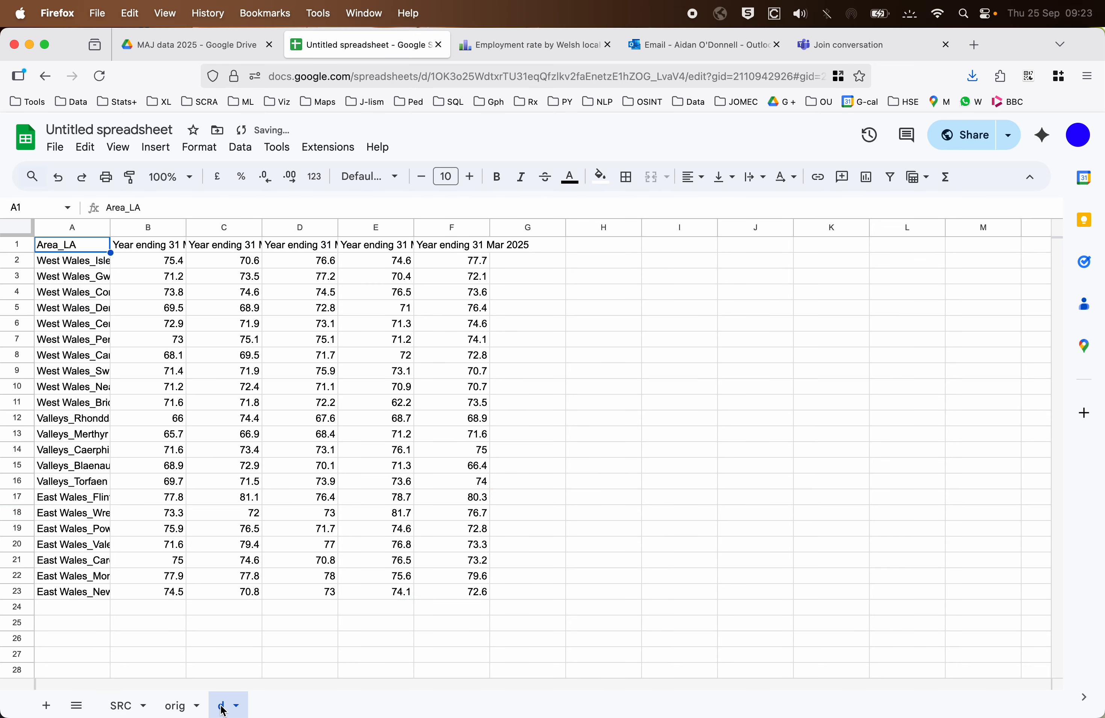
left_click(121, 148)
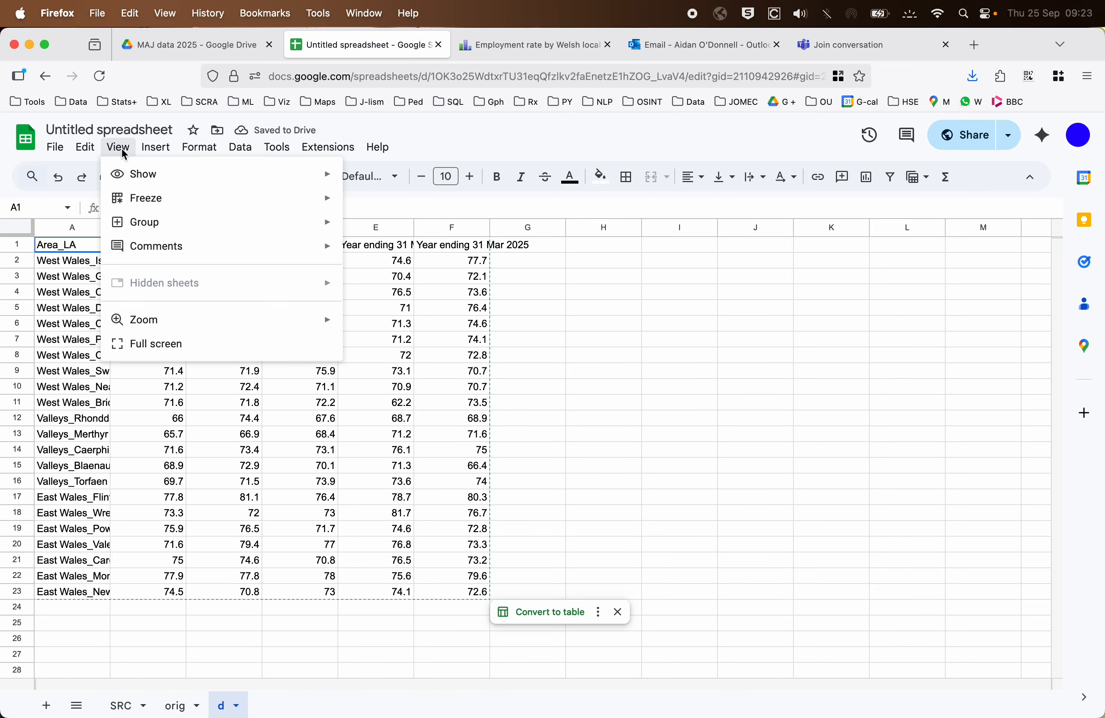
mouse_move(322, 198)
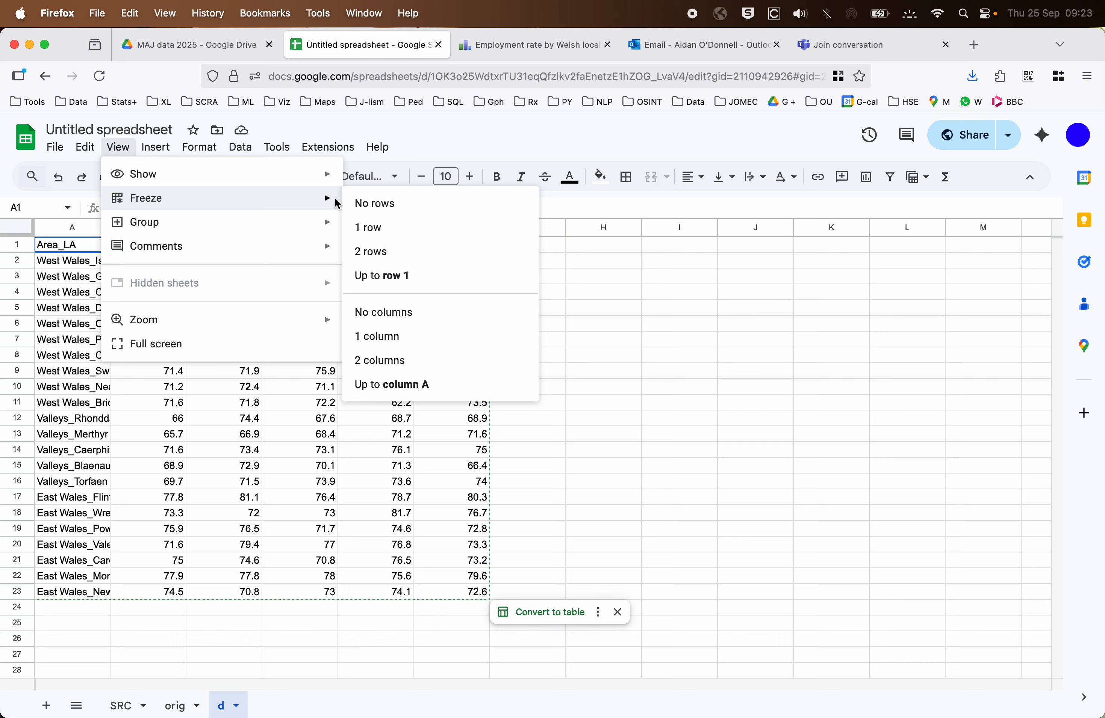
left_click(366, 228)
Increase the height of header row 1 and make its text bold.
mouse_move(20, 255)
left_mouse_down()
mouse_move(19, 282)
mouse_move(19, 267)
left_mouse_up()
left_click(19, 252)
key("super+b")
left_click(229, 338)
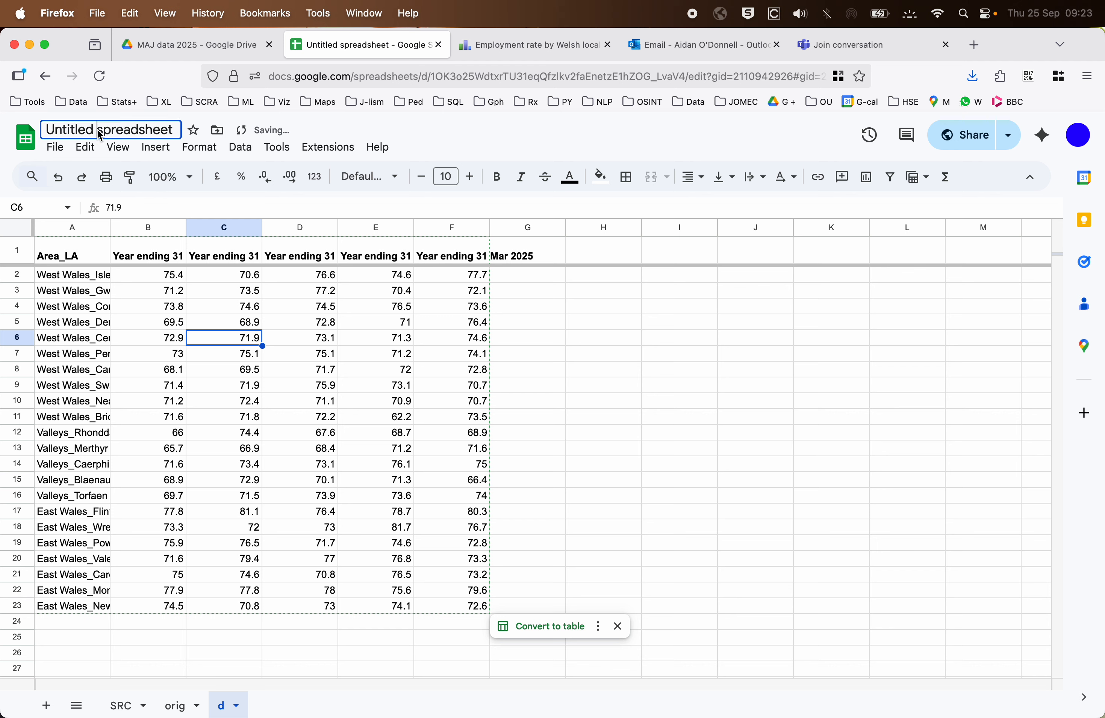
Rename the spreadsheet file as employment_rates_Wales.
left_click_drag(169, 134, 34, 133)
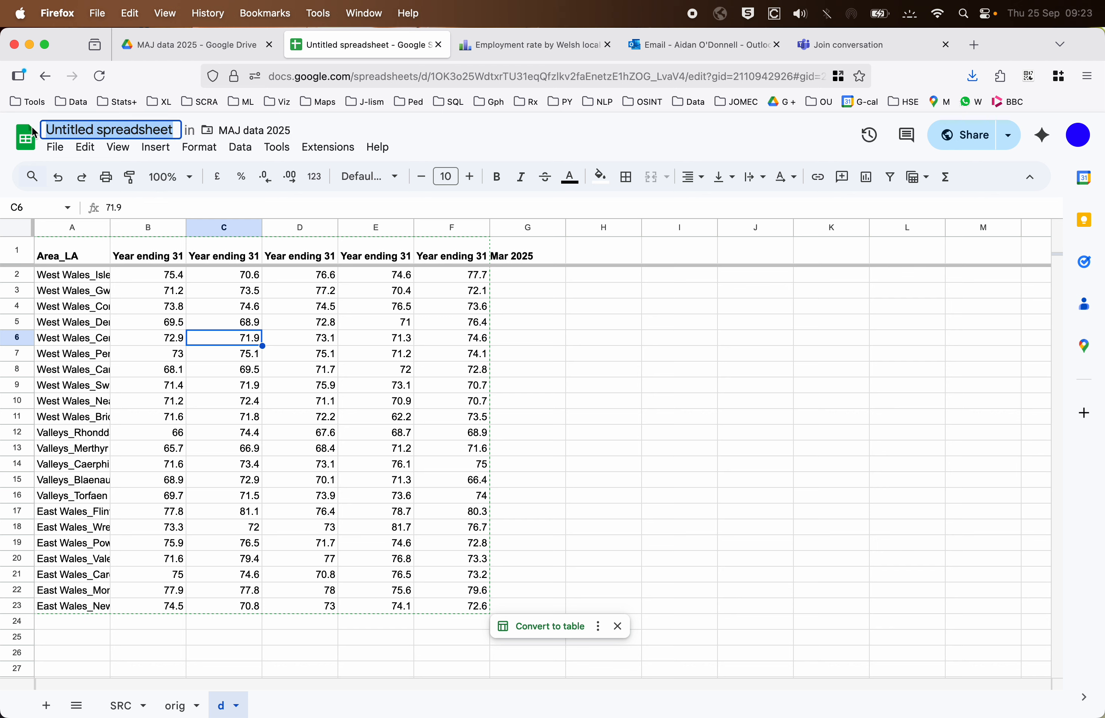
type("empl")
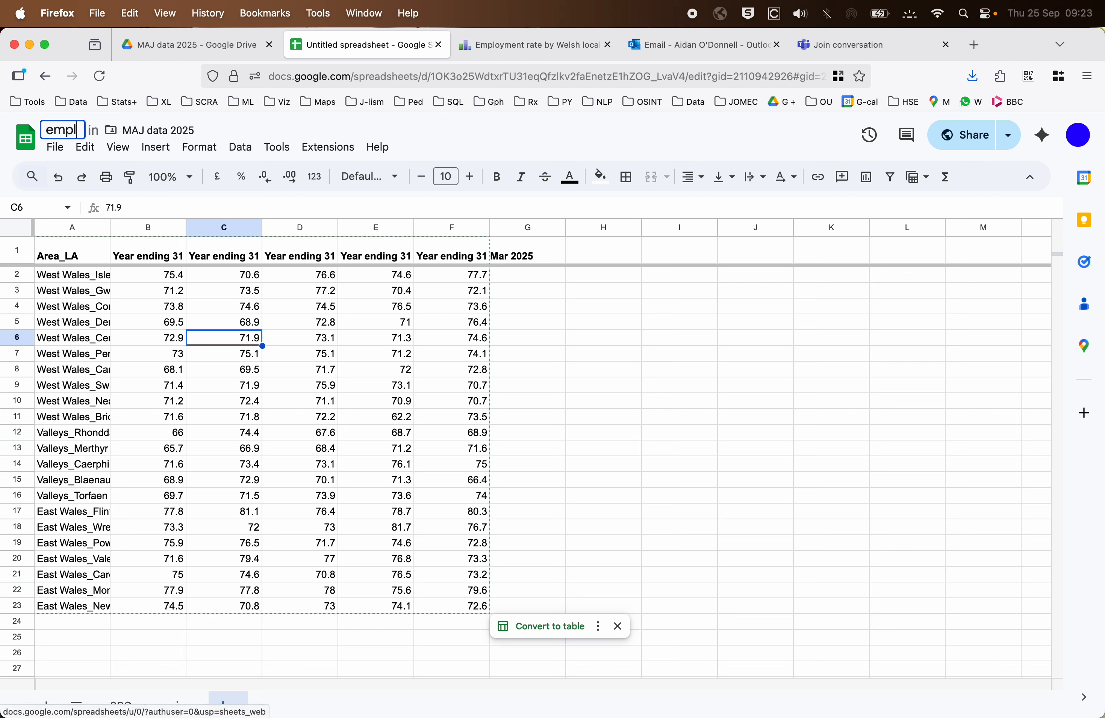
type("oyments_")
key("BackSpace")
key("BackSpace")
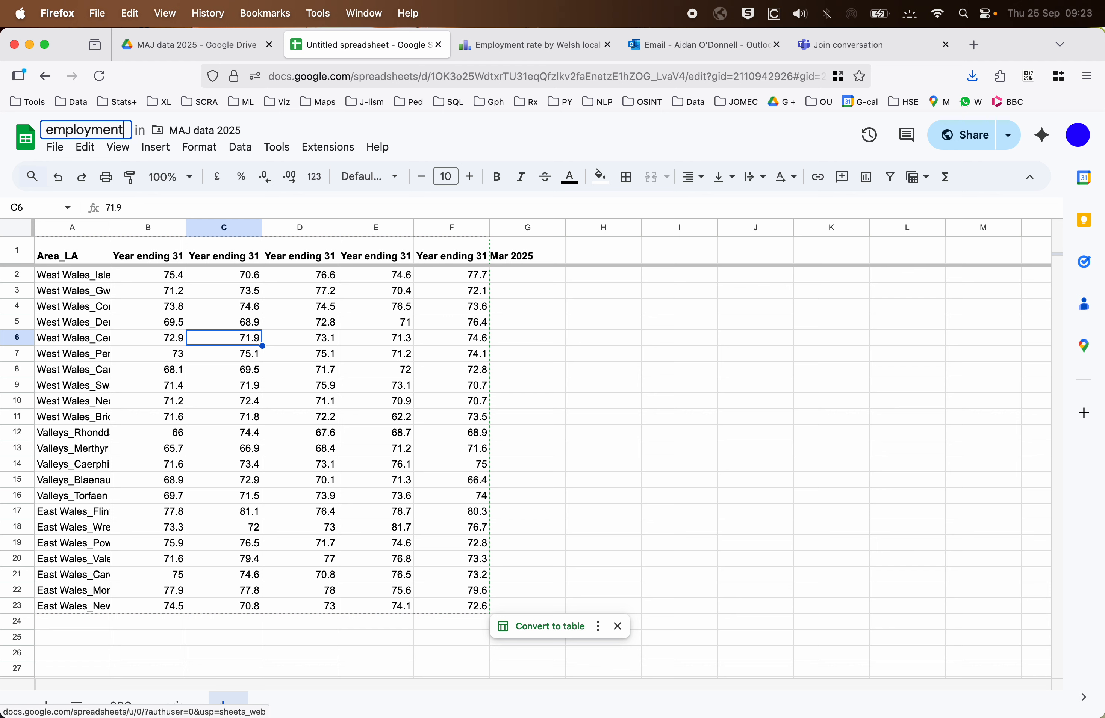
type("_rates_Wales")
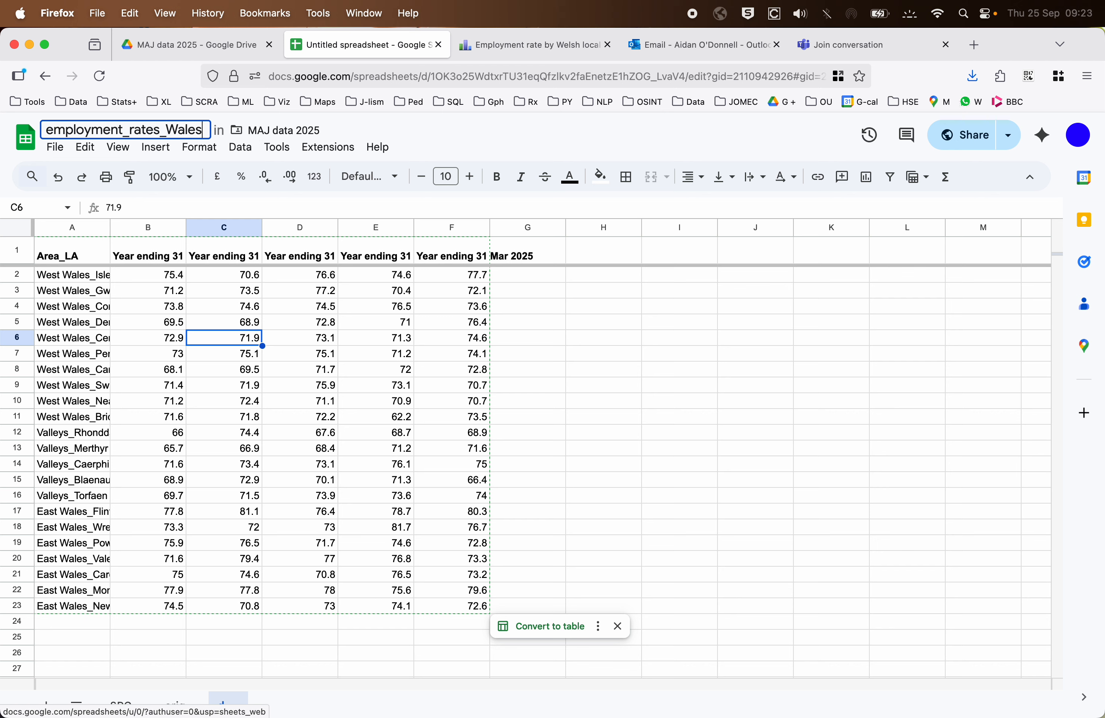
key("Return")
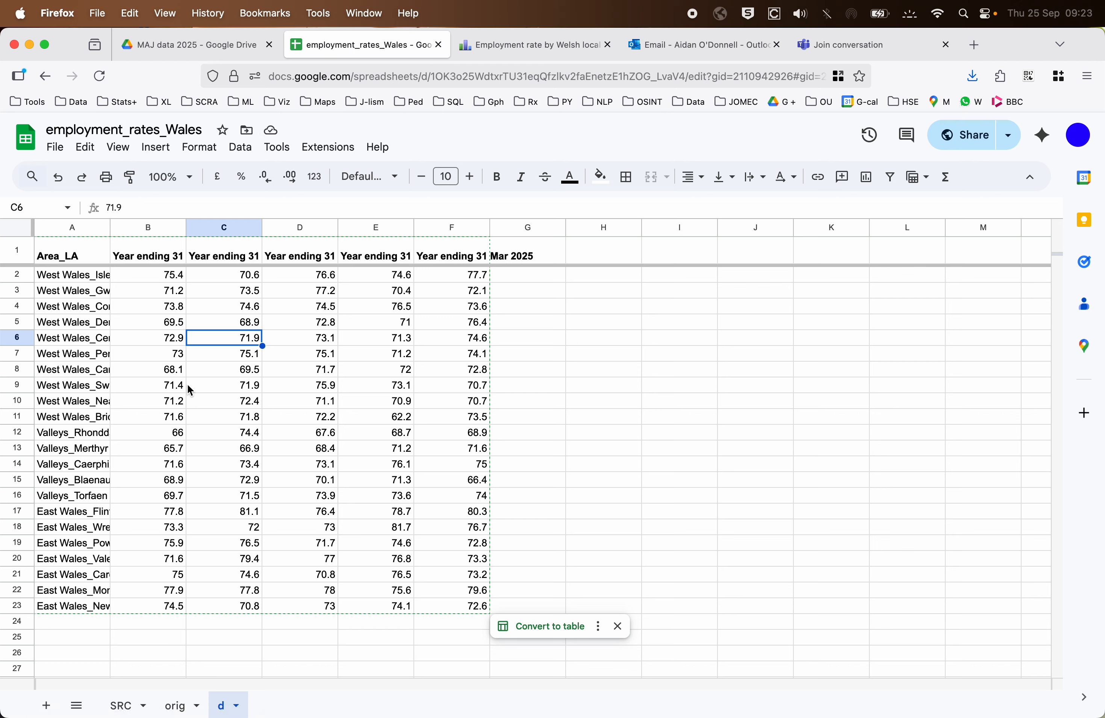
Set the spreadsheet's zoom level to 125%.
left_click(118, 147)
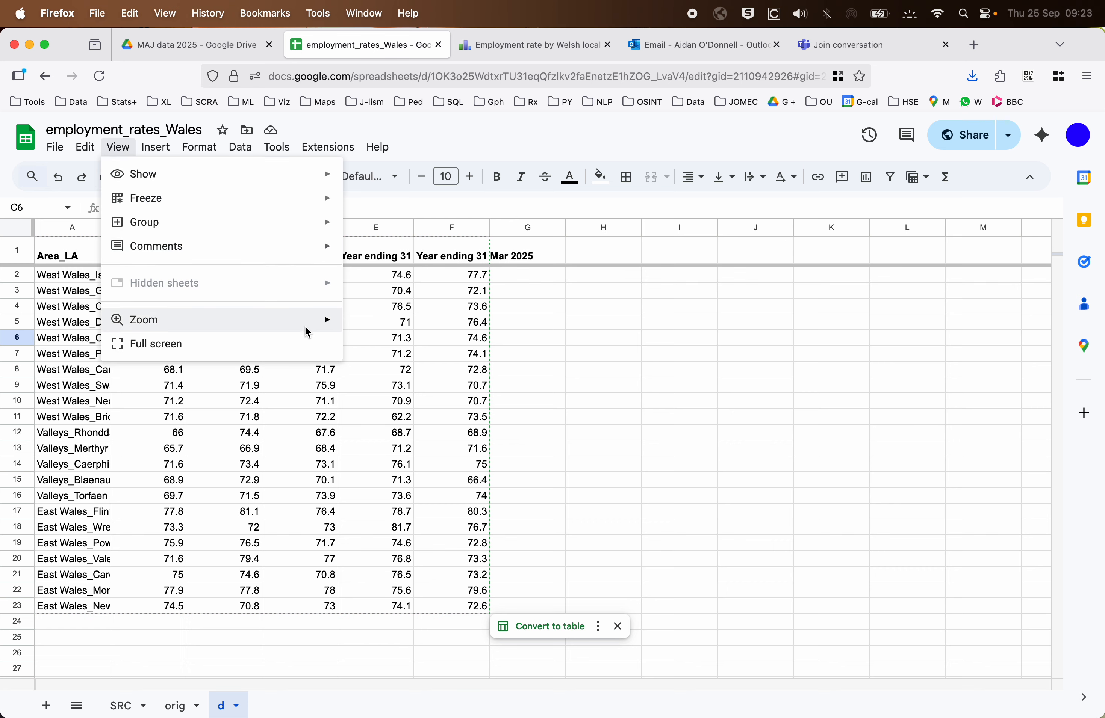
mouse_move(308, 333)
left_click(382, 420)
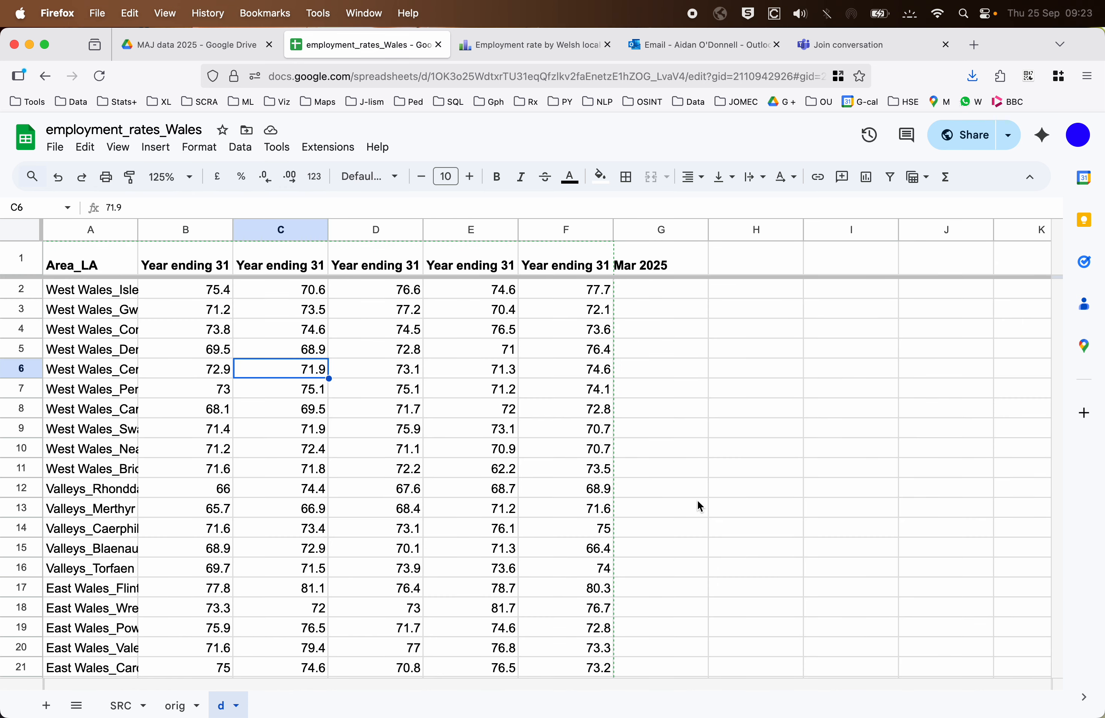
left_click(381, 457)
scroll(382, 457, "right", 1)
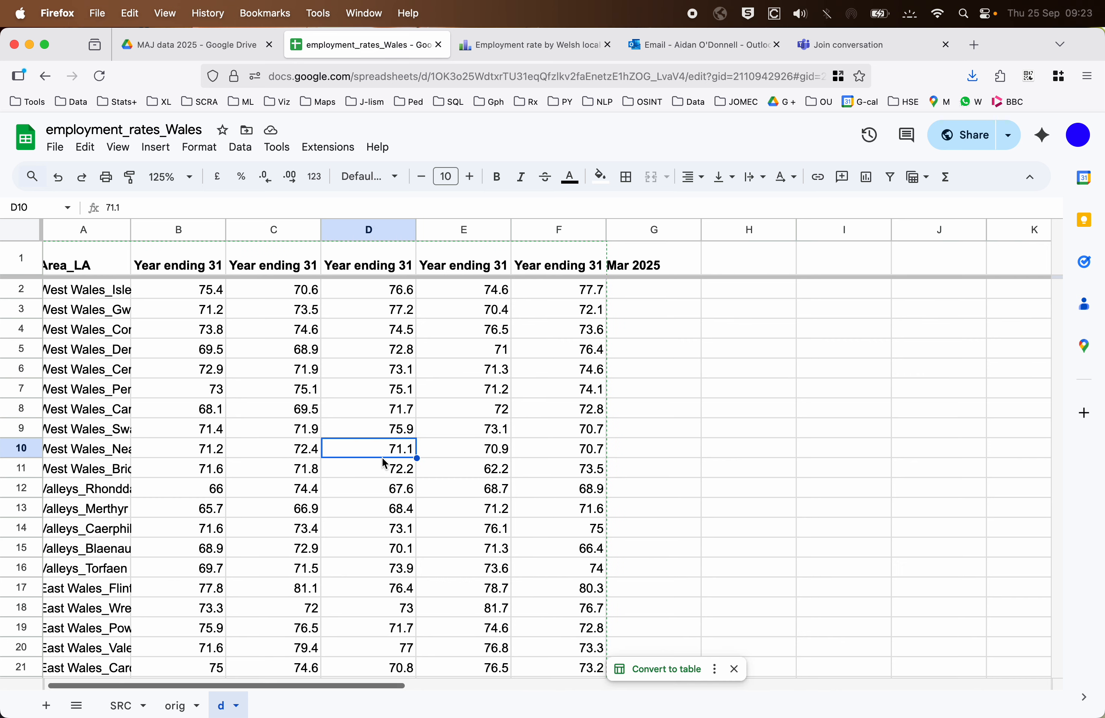
scroll(383, 463, "left", 1)
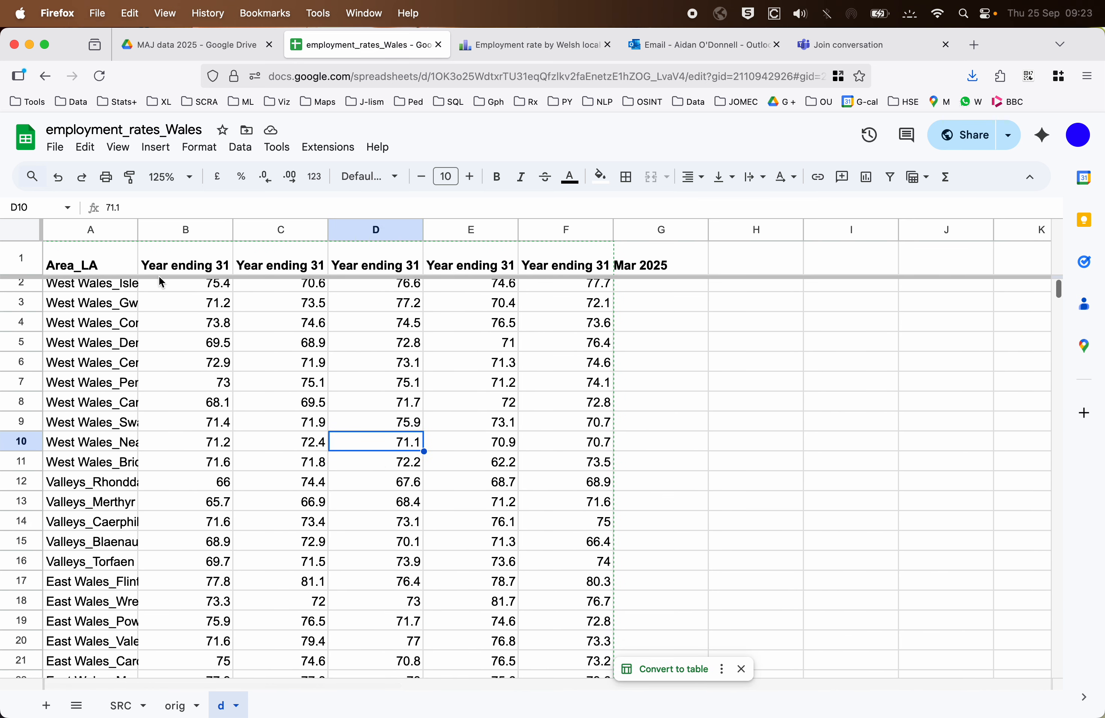
Widen column A until the full area names fit, and dismiss the table conversion suggestion.
left_click_drag(141, 230, 232, 230)
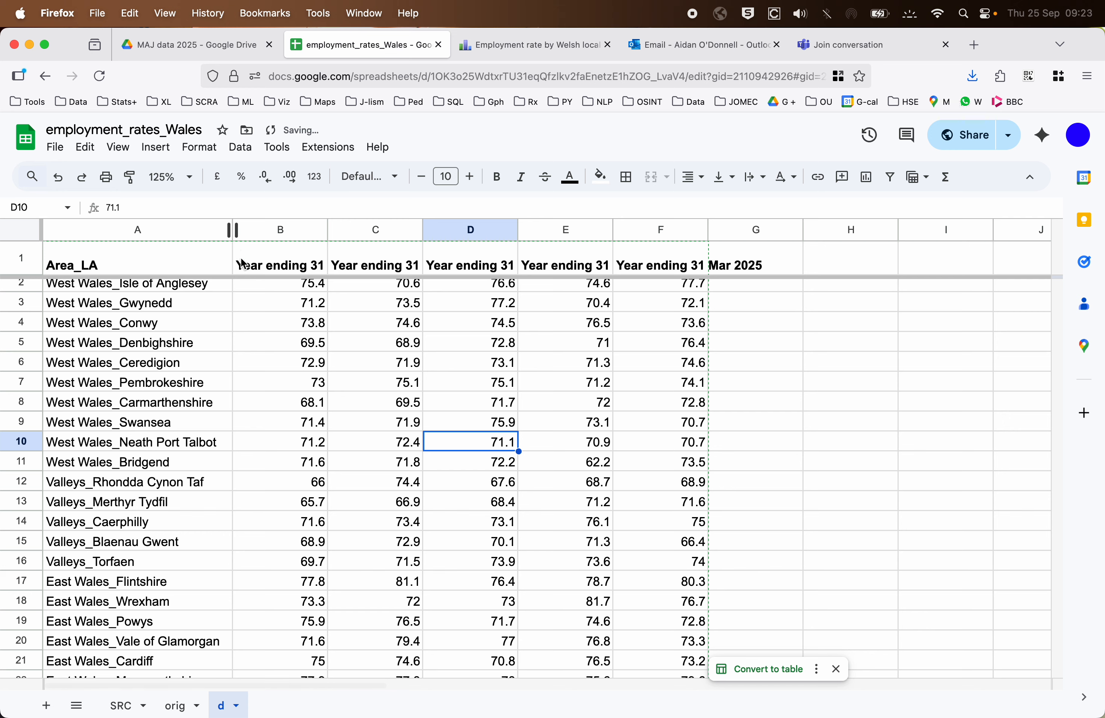
left_click(311, 343)
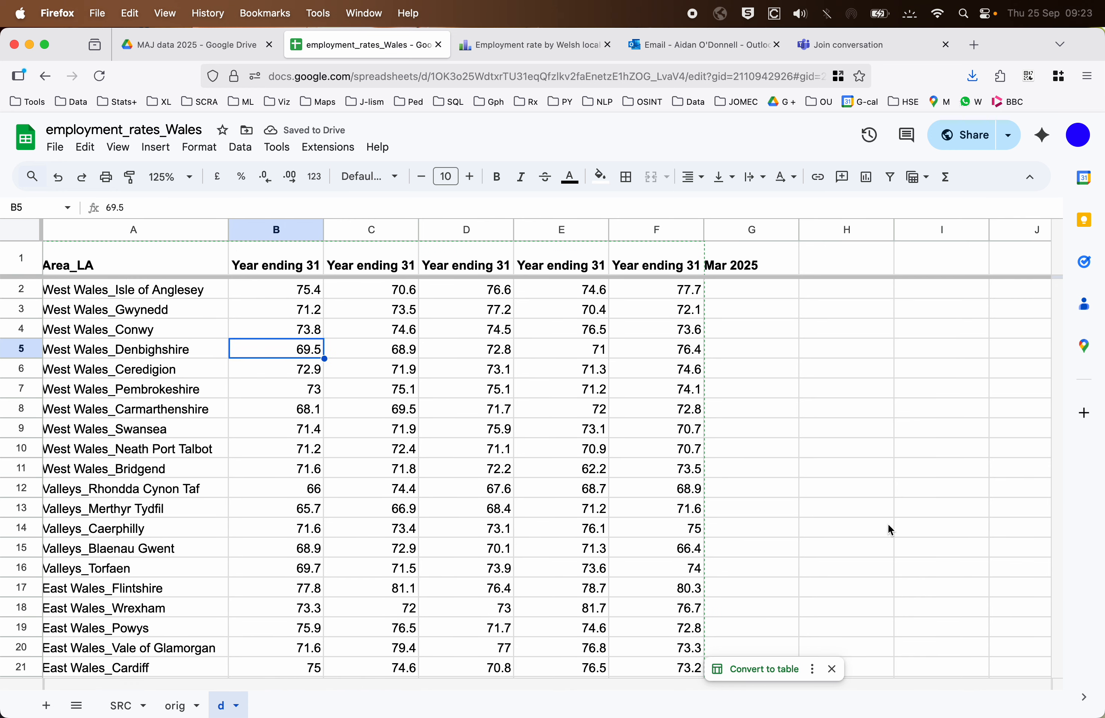
left_click(836, 669)
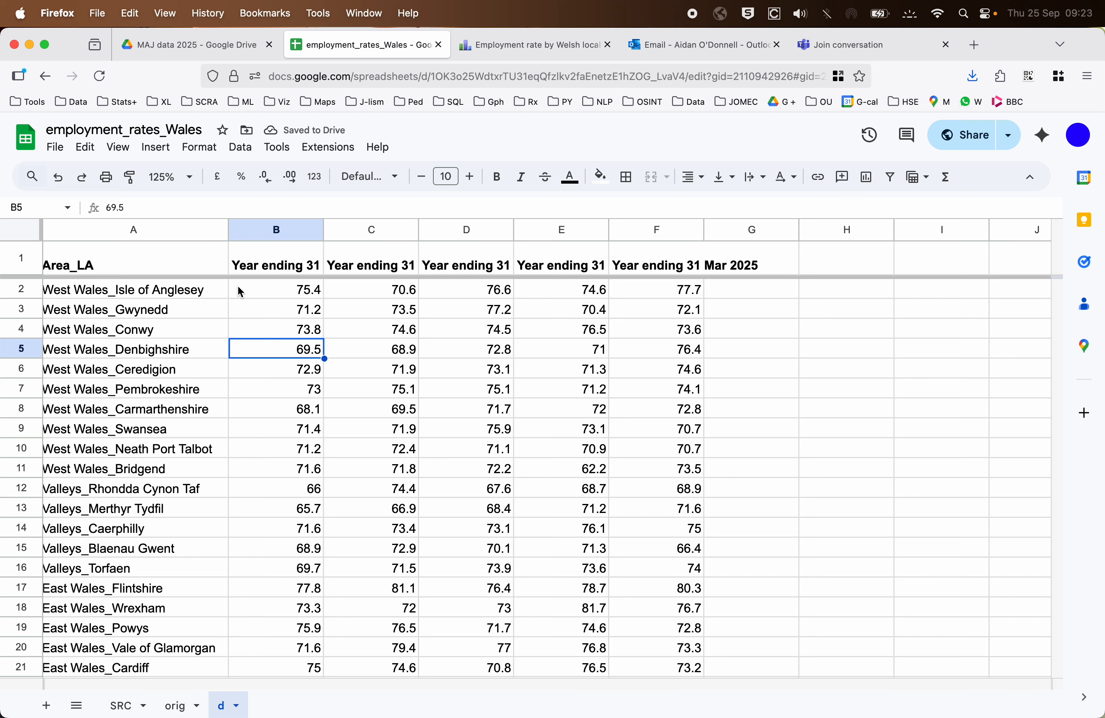
Select the March 2025 values in F2:F7 and switch the selection summary to the average.
left_click_drag(679, 292, 671, 401)
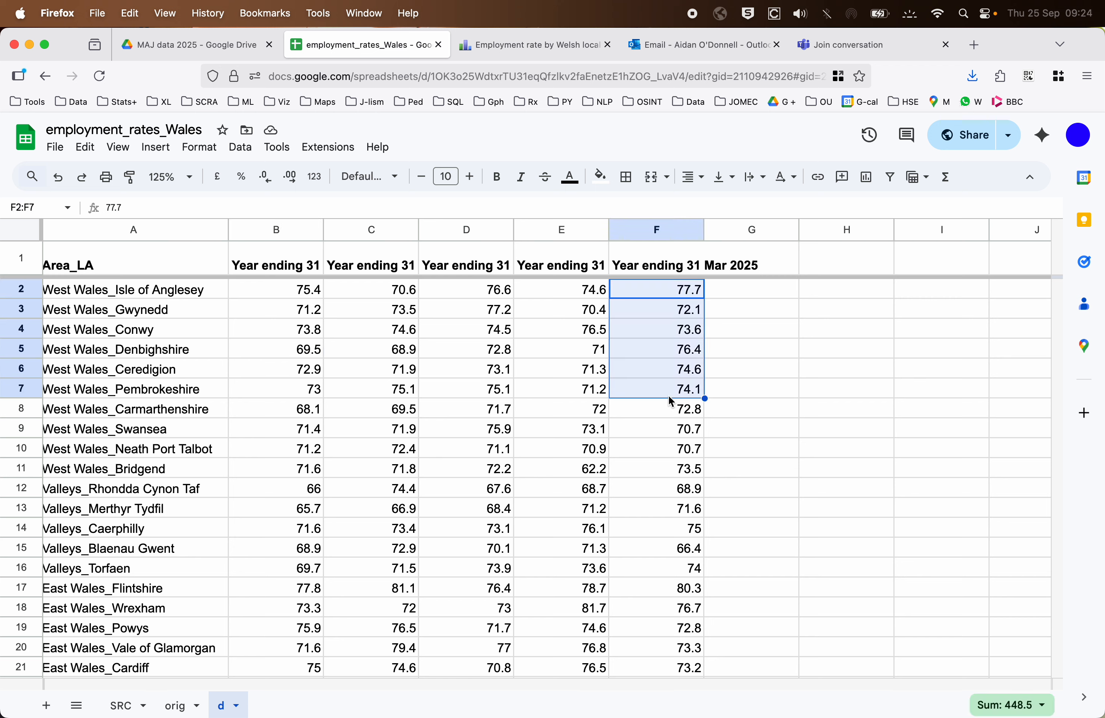
left_click(1045, 707)
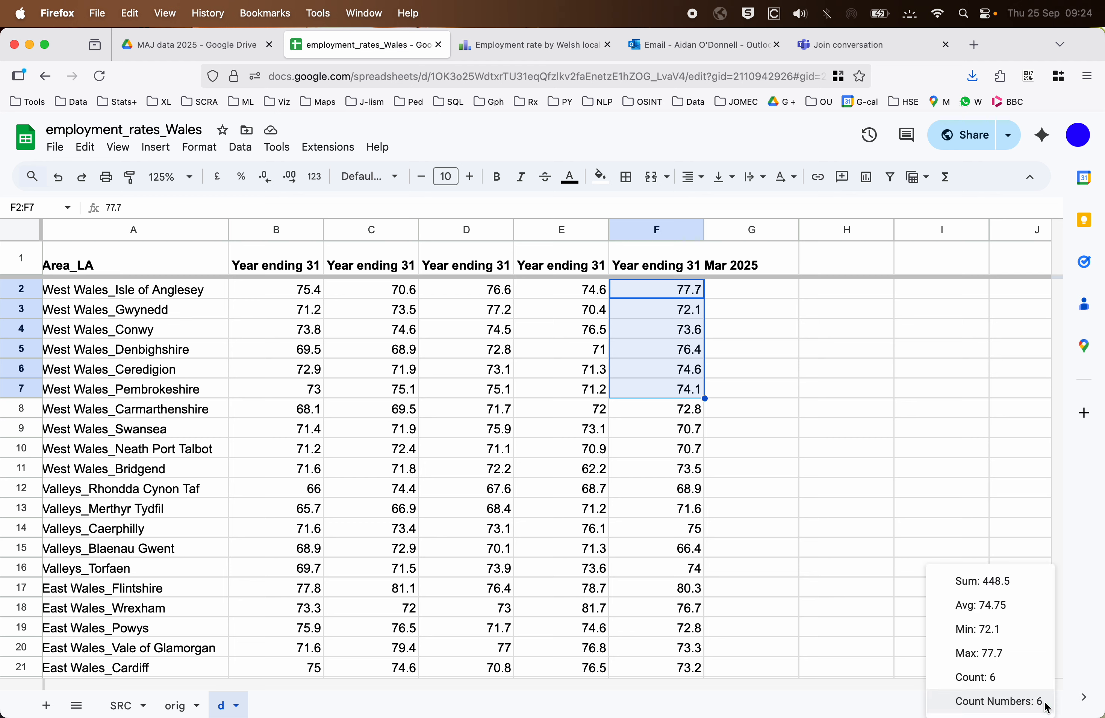
left_click(1019, 605)
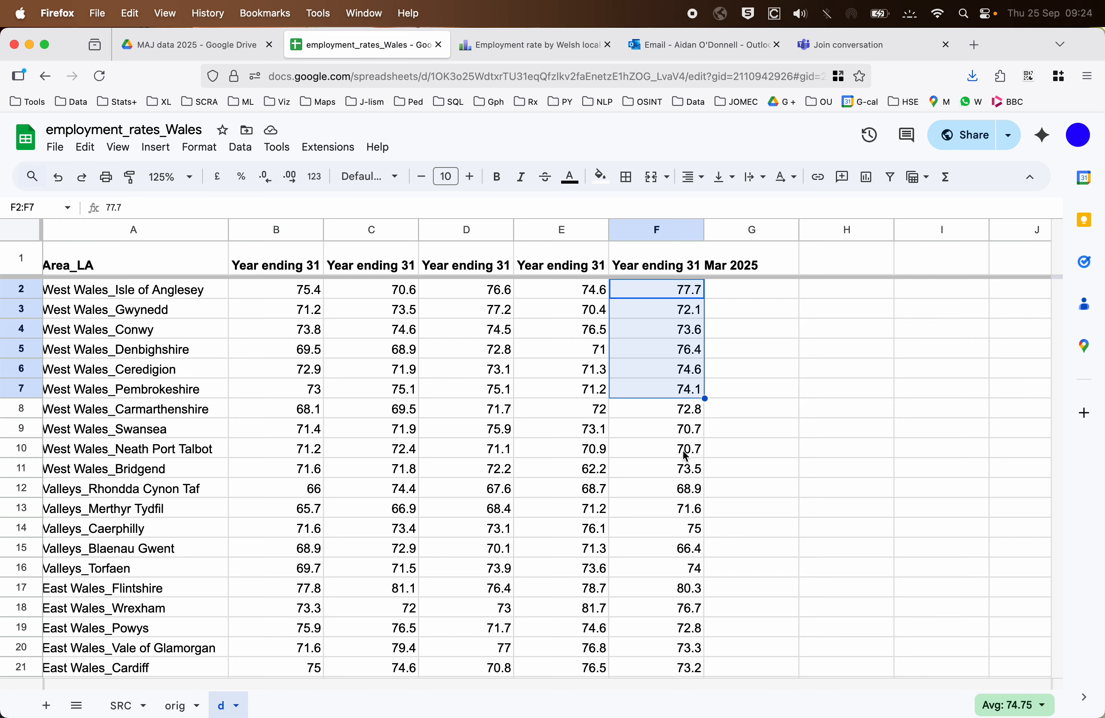
Select all March 2025 values in F2:F23 to check their average in the selection summary.
left_click_drag(685, 456, 685, 469)
left_click_drag(680, 294, 662, 531)
scroll(663, 531, "up", 4)
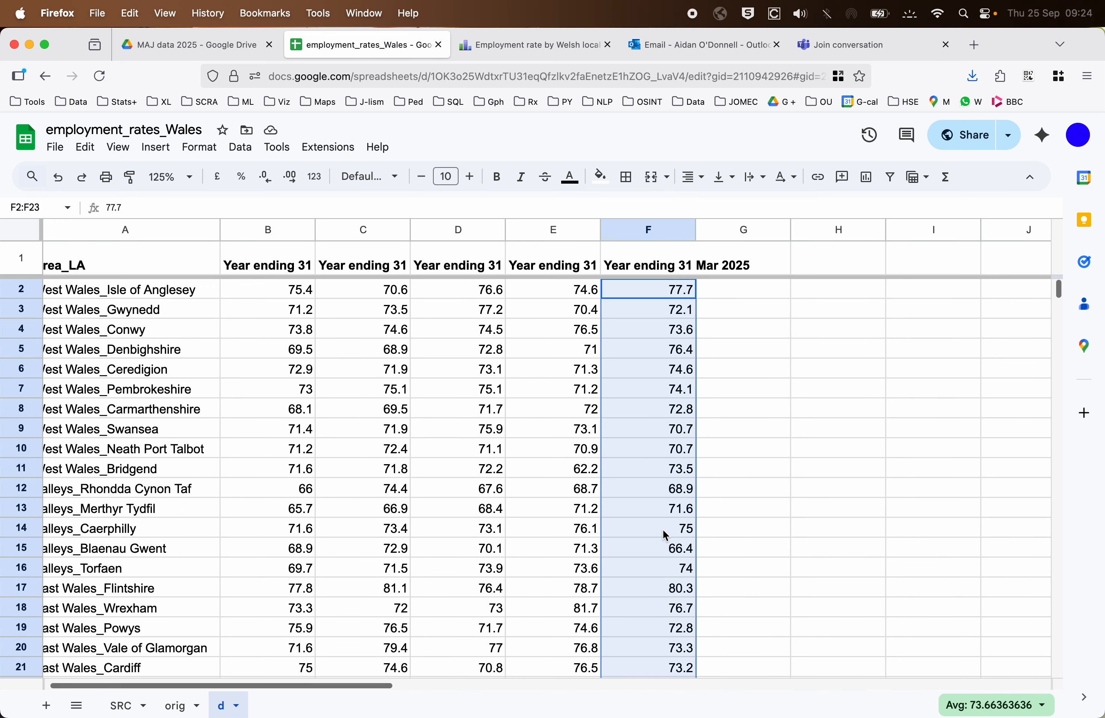
Select only the non-adjacent cells F2 and F5 to check the average of Isle of Anglesey and Denbighshire for March 2025.
left_click(677, 369)
left_click(658, 294)
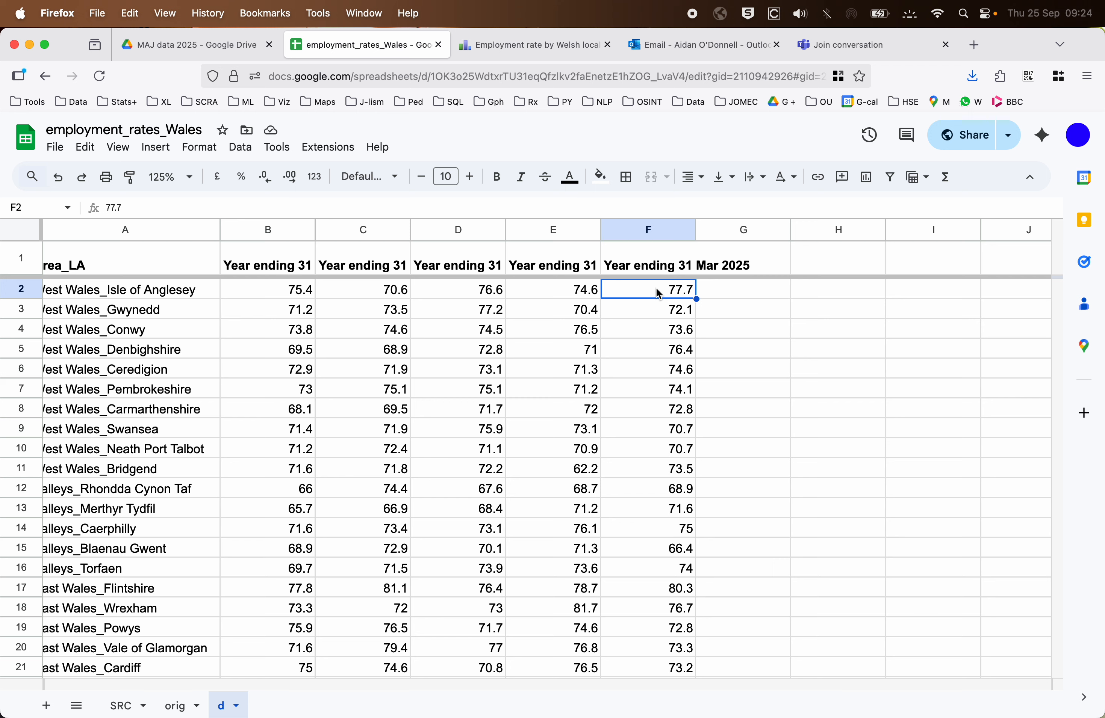
left_click(661, 354, "super")
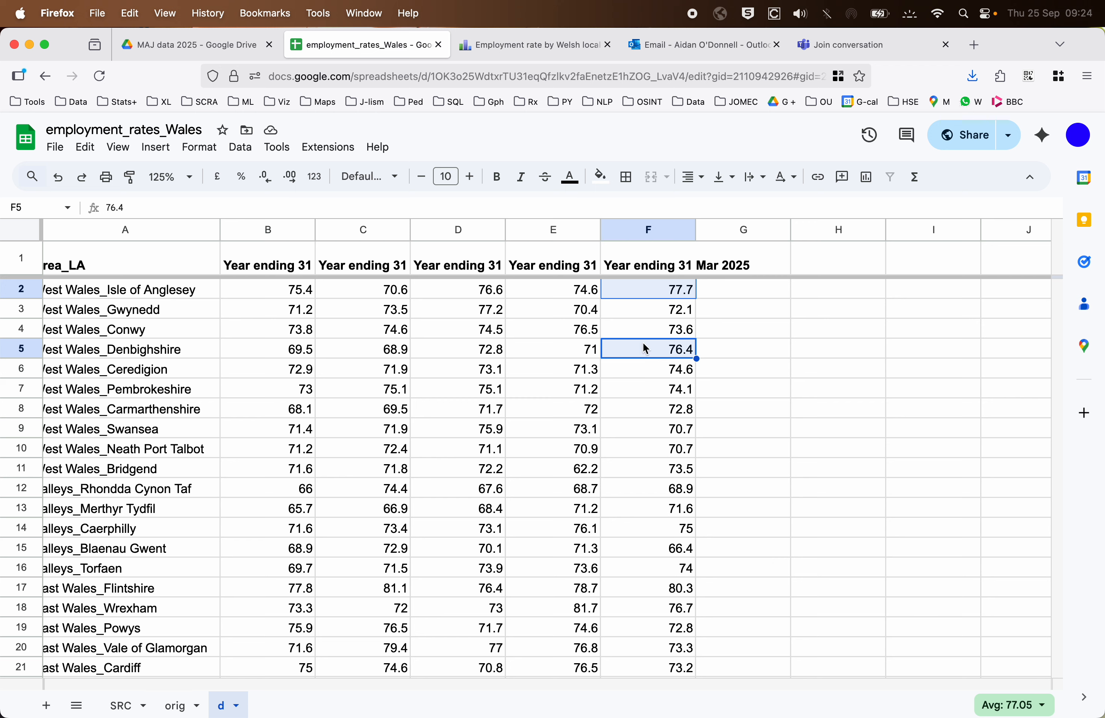
Add the non-adjacent March 2025 cells F8:F10, F13 and F17 to the selection to check their combined average, and clear the selection.
left_click_drag(665, 408, 661, 453)
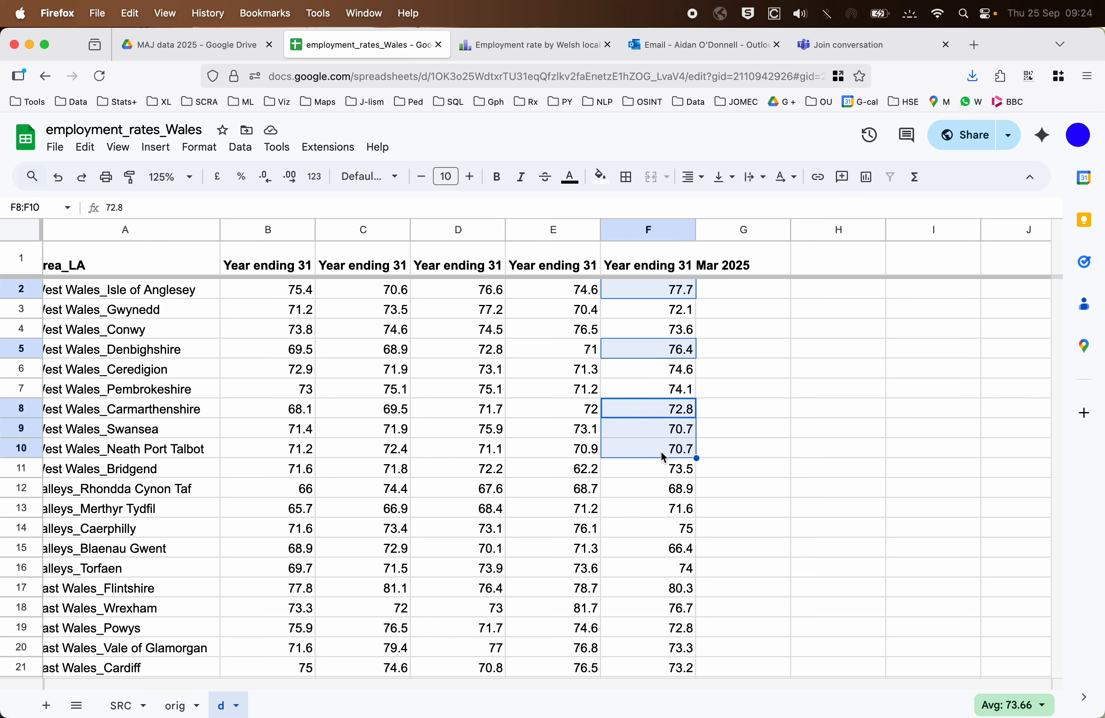
left_click(668, 515, "super")
left_click(665, 591, "super")
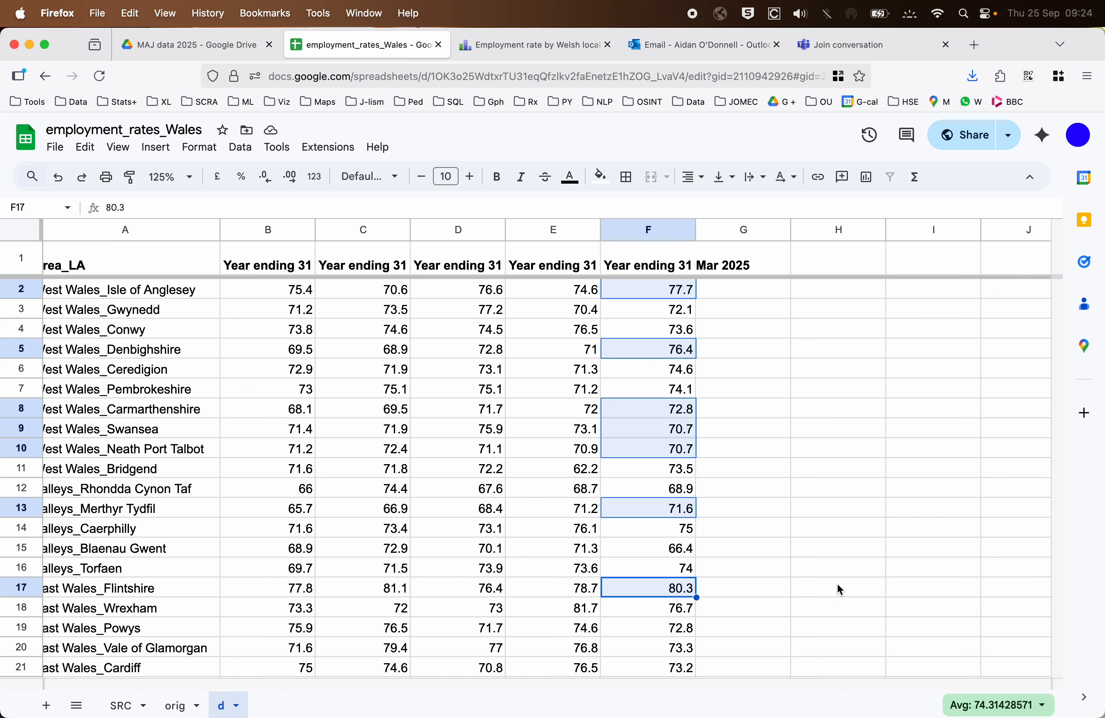
left_click(294, 408)
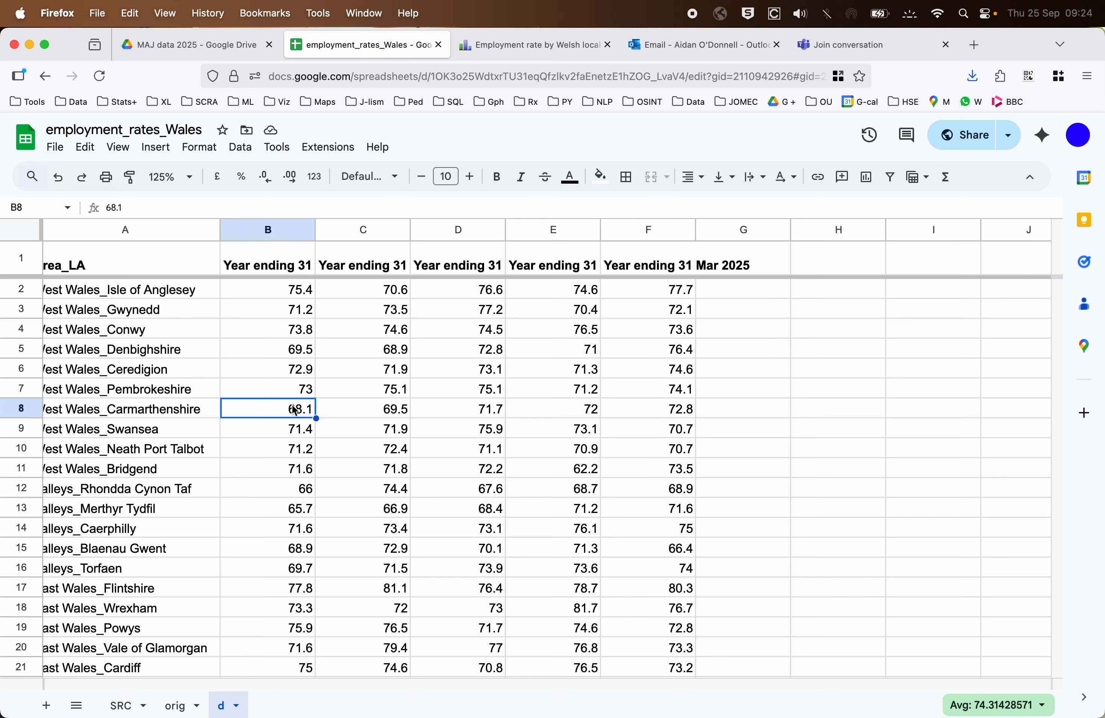
Insert one empty column directly to the right of the Area_LA column.
scroll(291, 404, "left", 1)
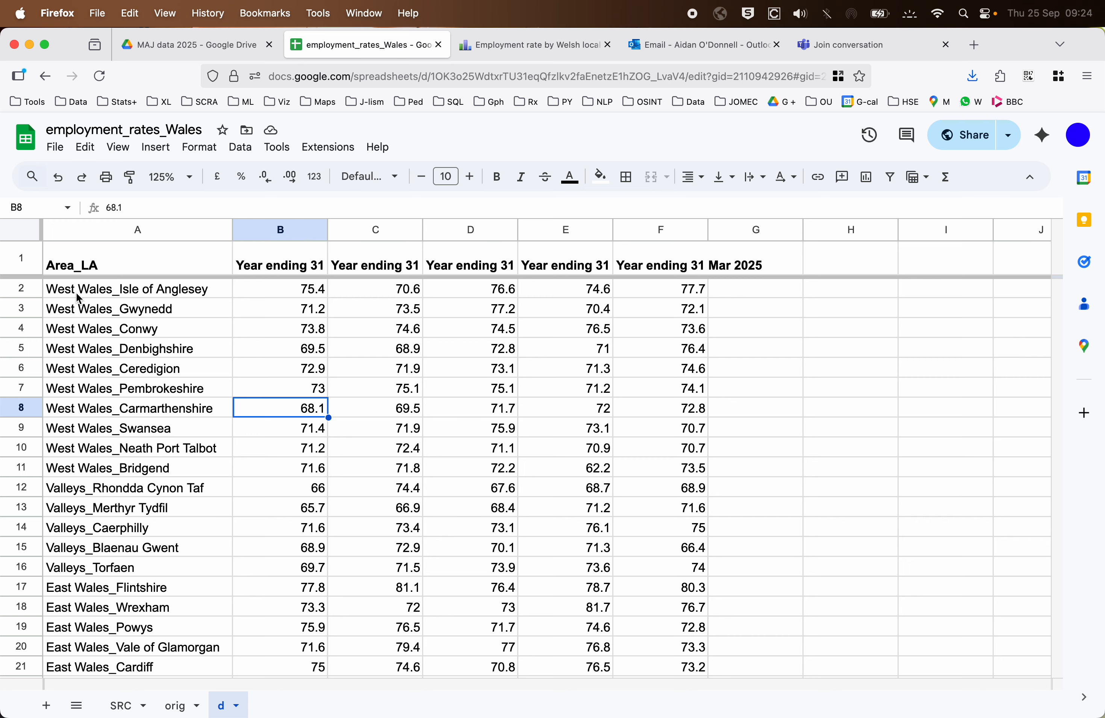
scroll(74, 411, "down", 2)
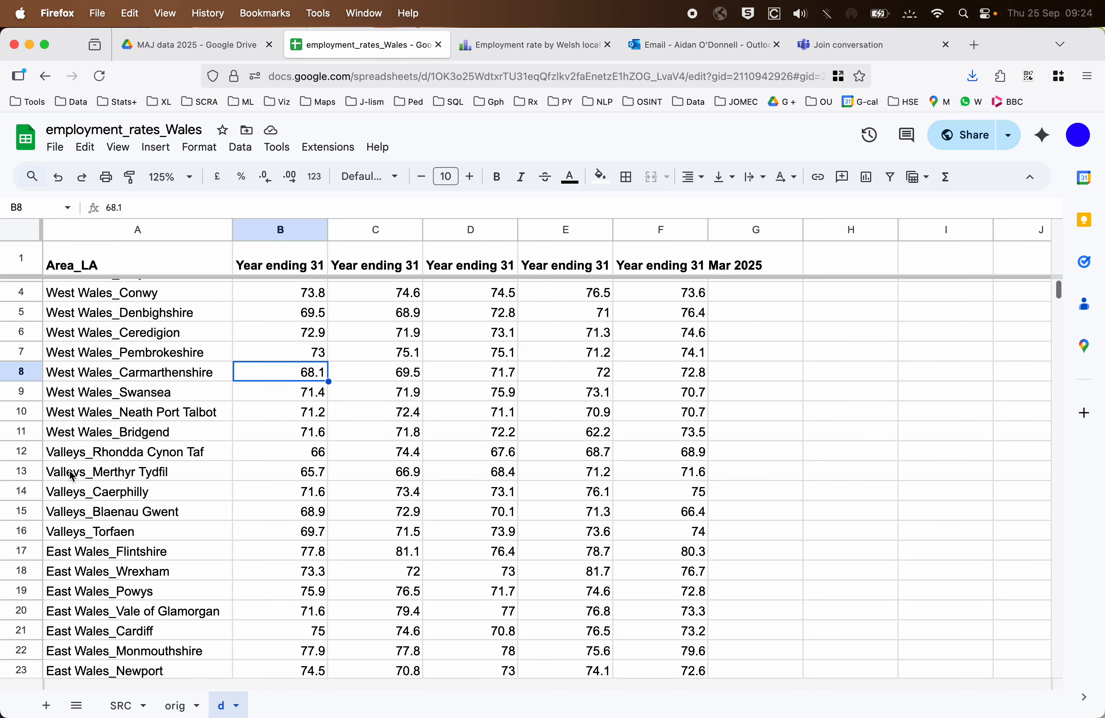
scroll(72, 555, "up", 2)
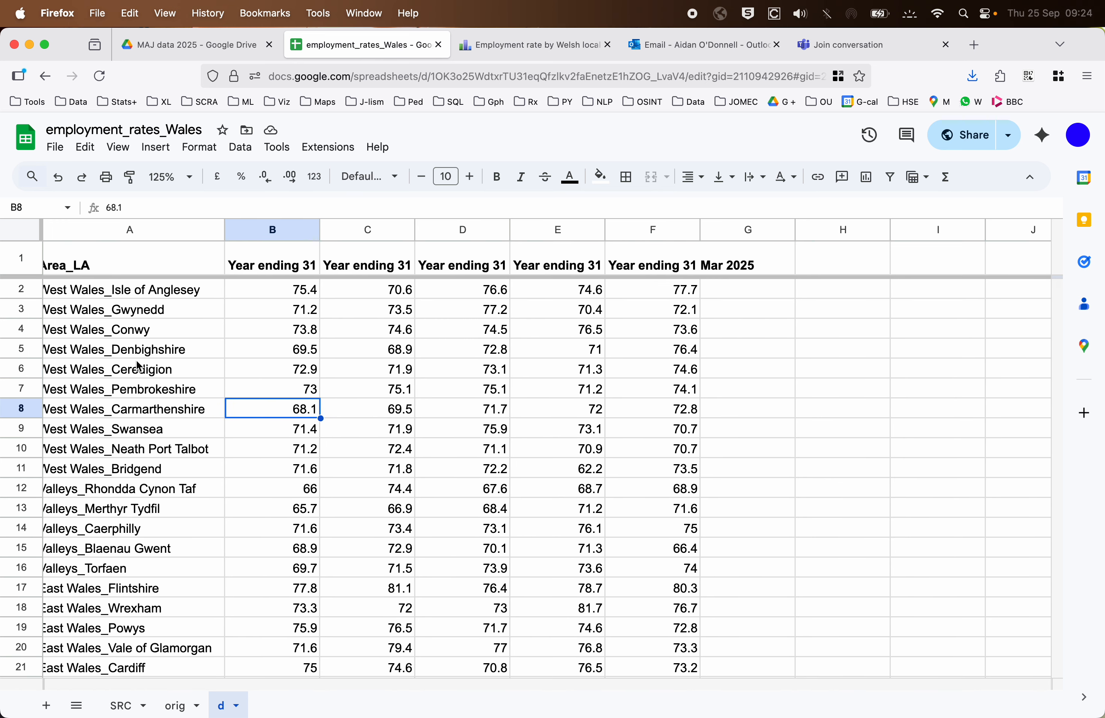
scroll(154, 369, "left", 1)
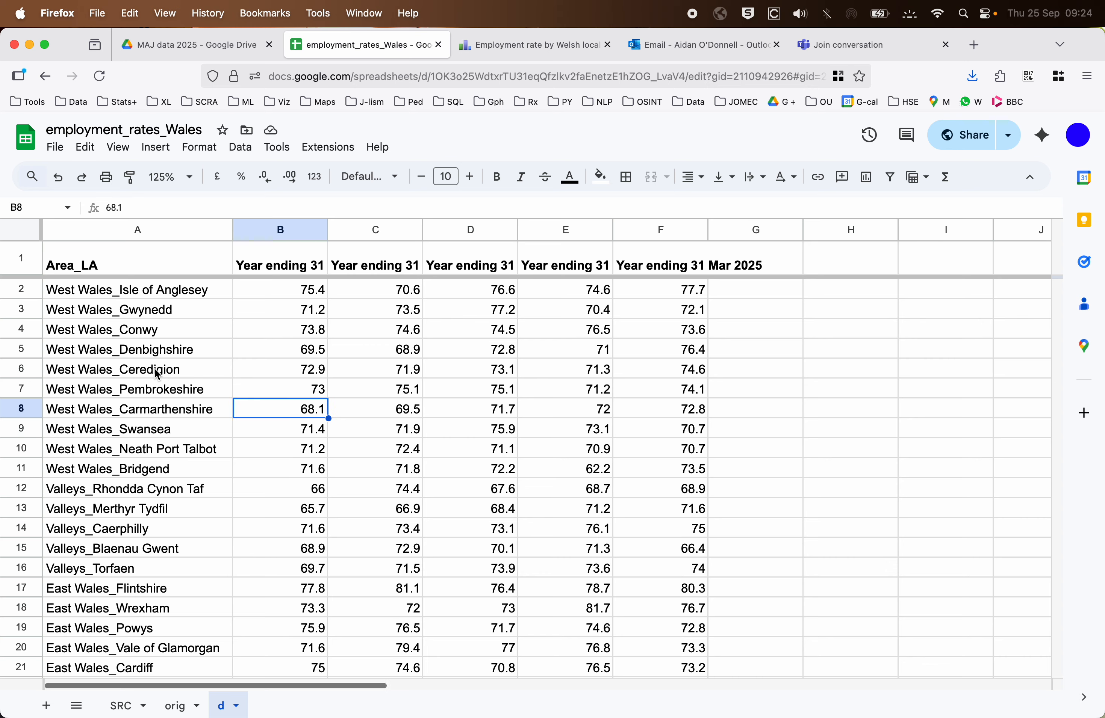
left_click(143, 294)
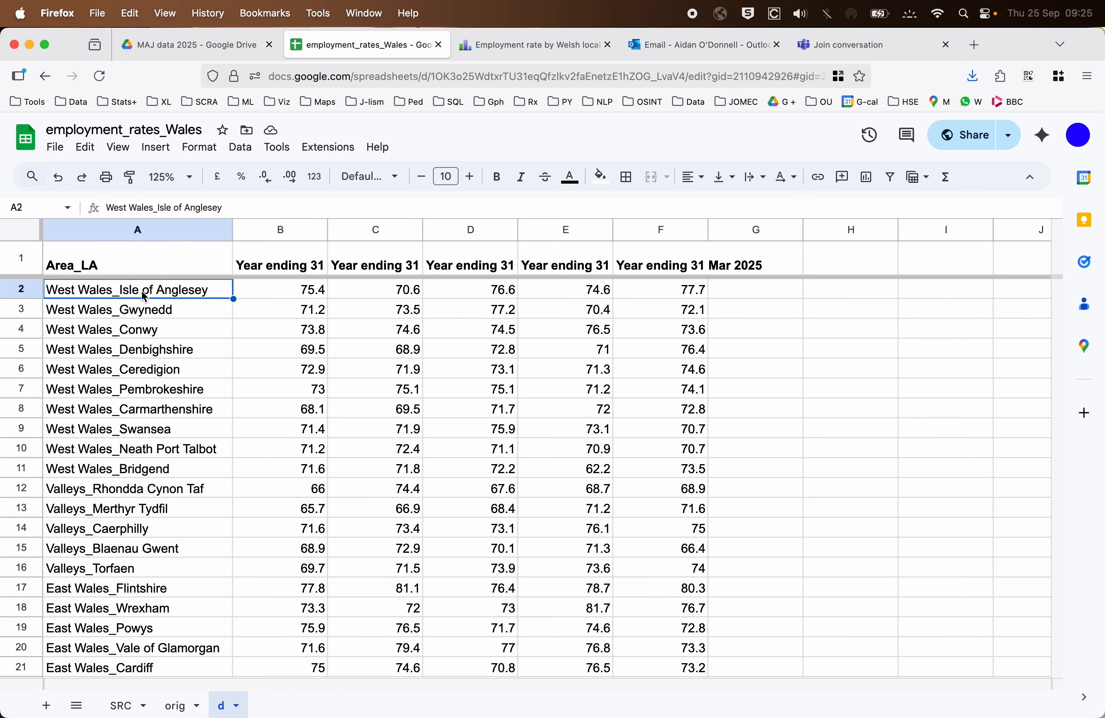
left_click(119, 229)
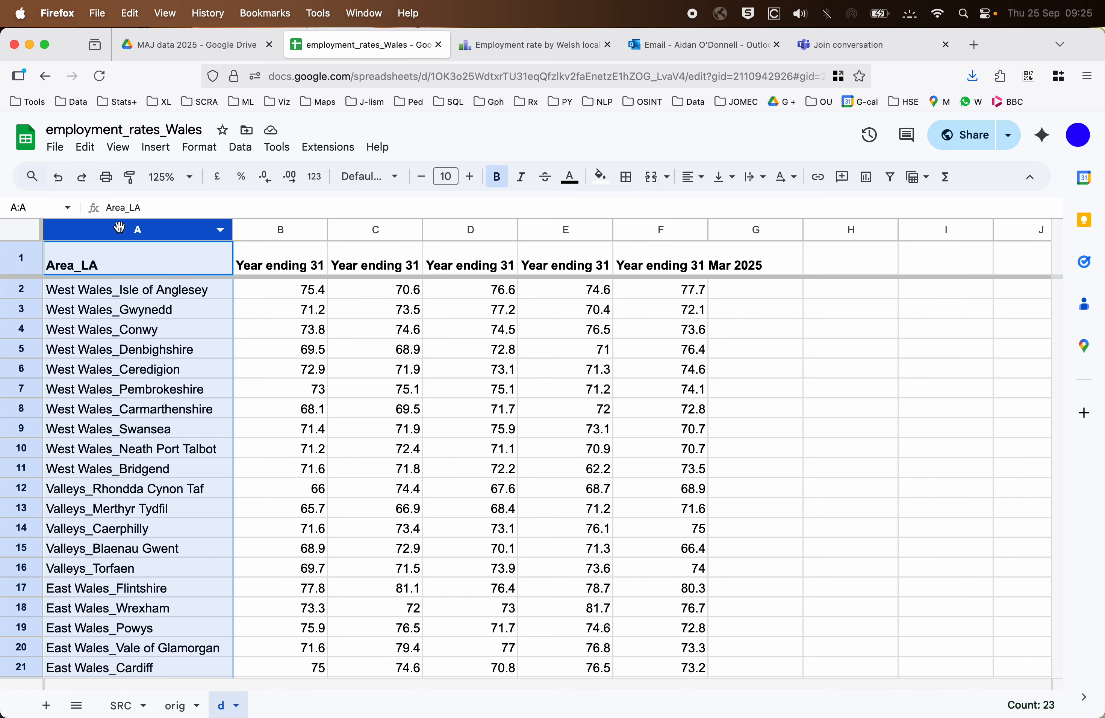
right_click(120, 228)
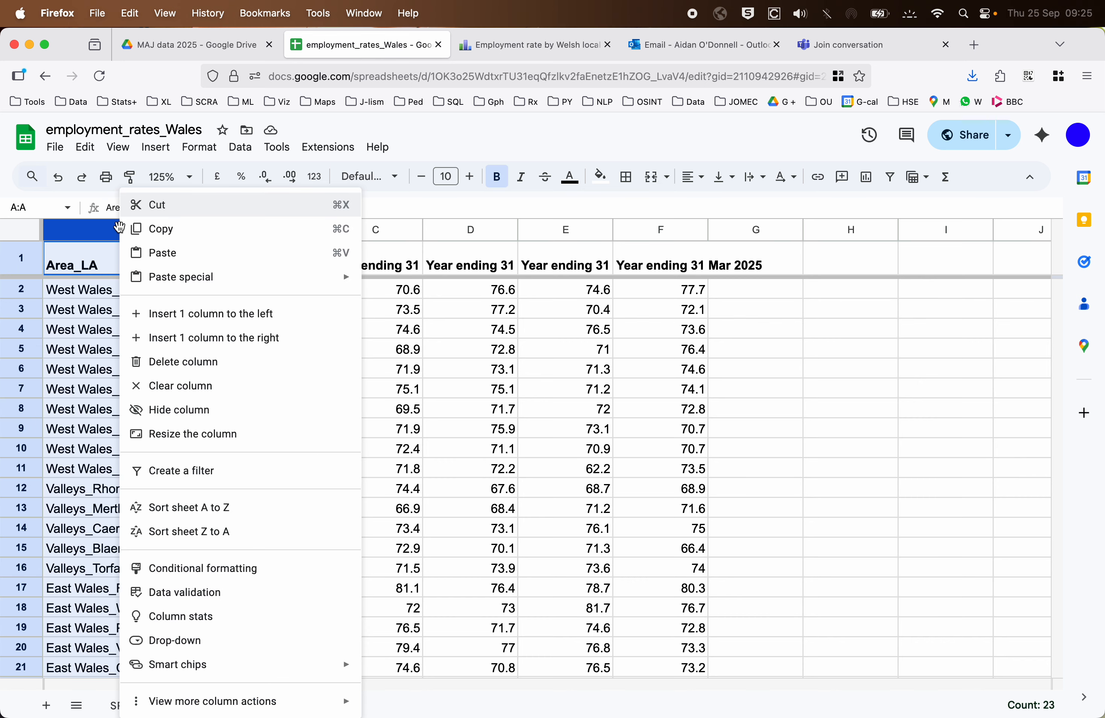
left_click(301, 338)
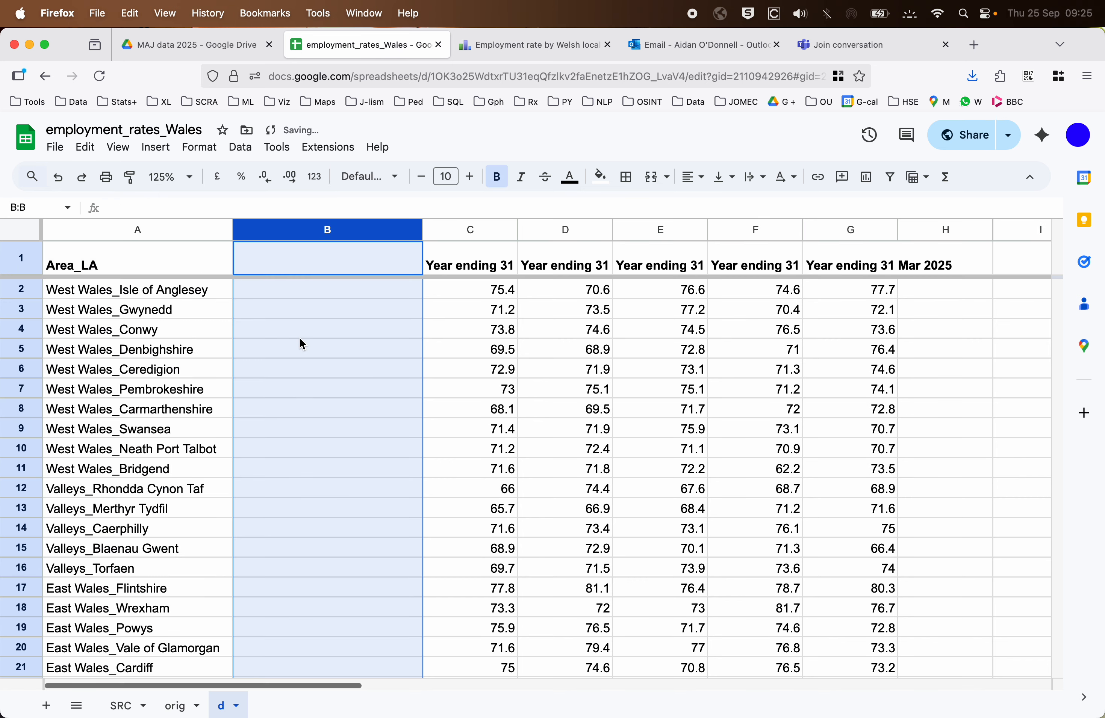
left_click(304, 330)
Split the Area_LA column into separate area and local authority columns using an underscore as custom separator, and check the split rows.
left_click(115, 230)
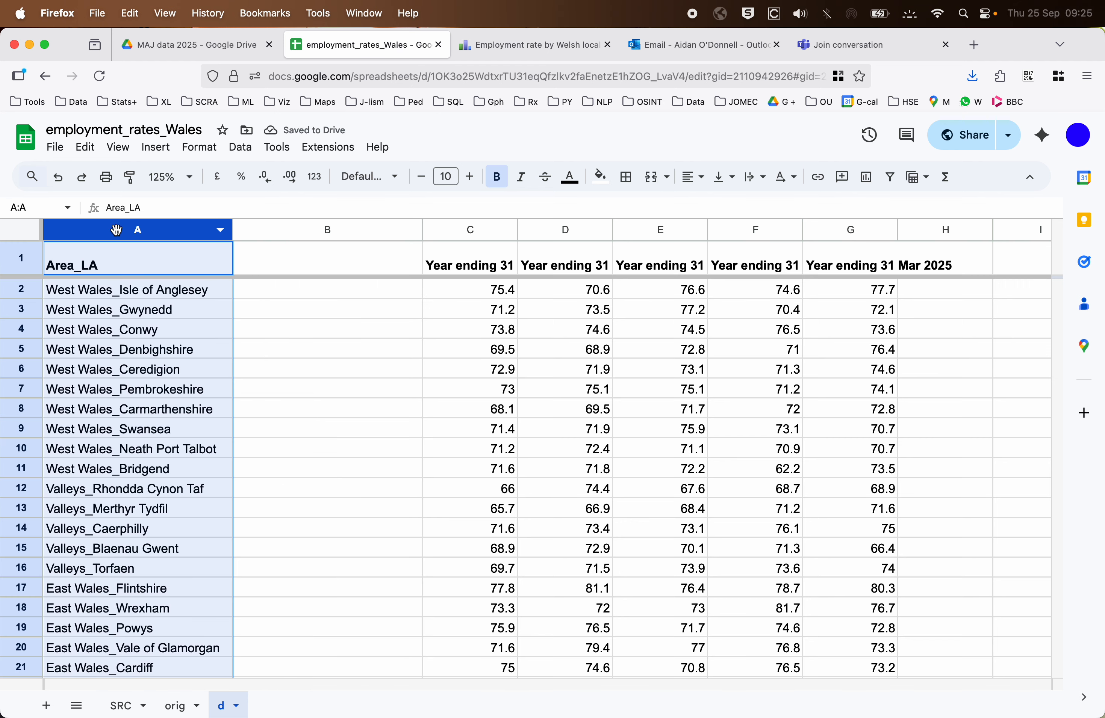
left_click(240, 148)
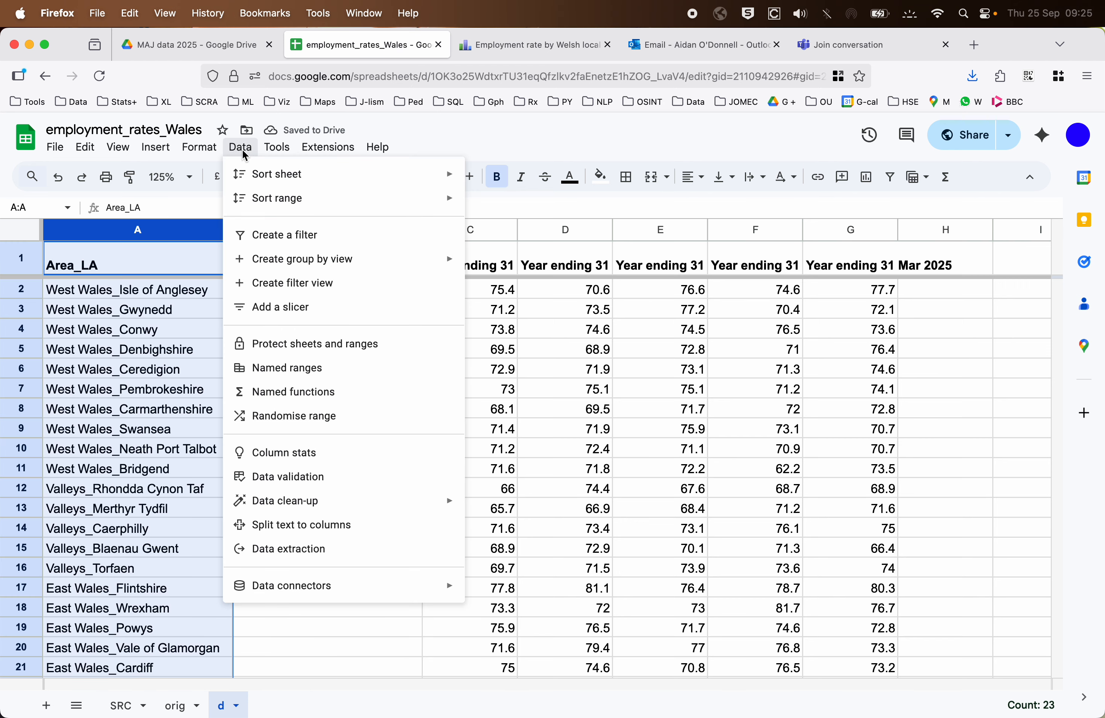
left_click(342, 524)
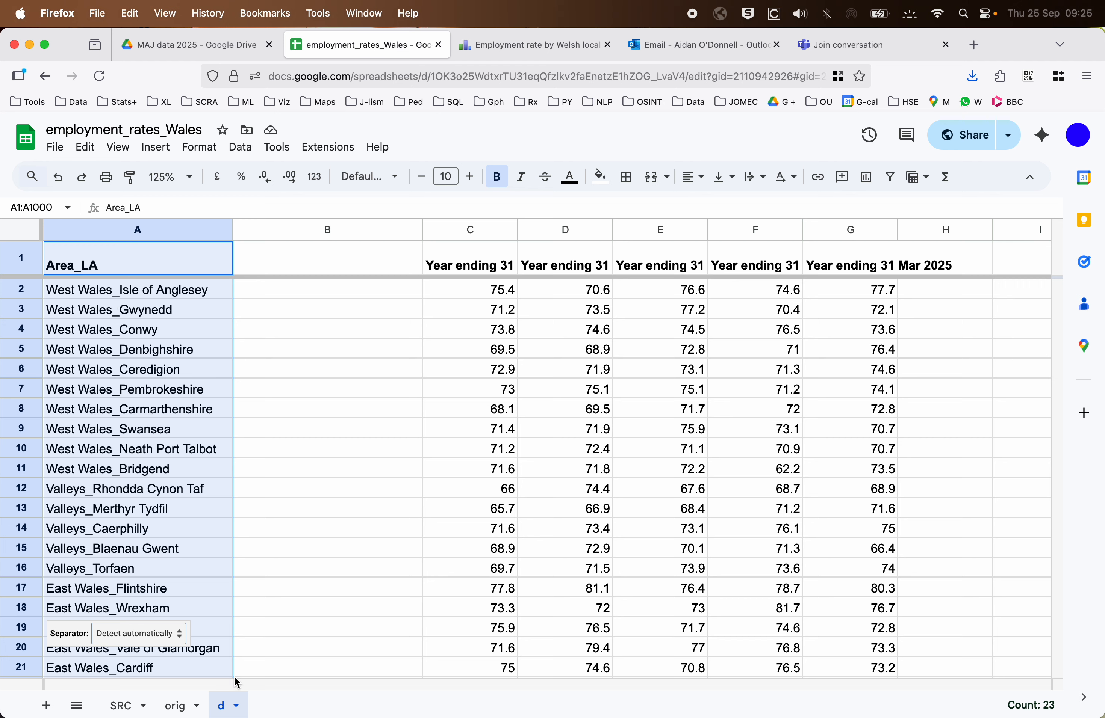
left_click(160, 636)
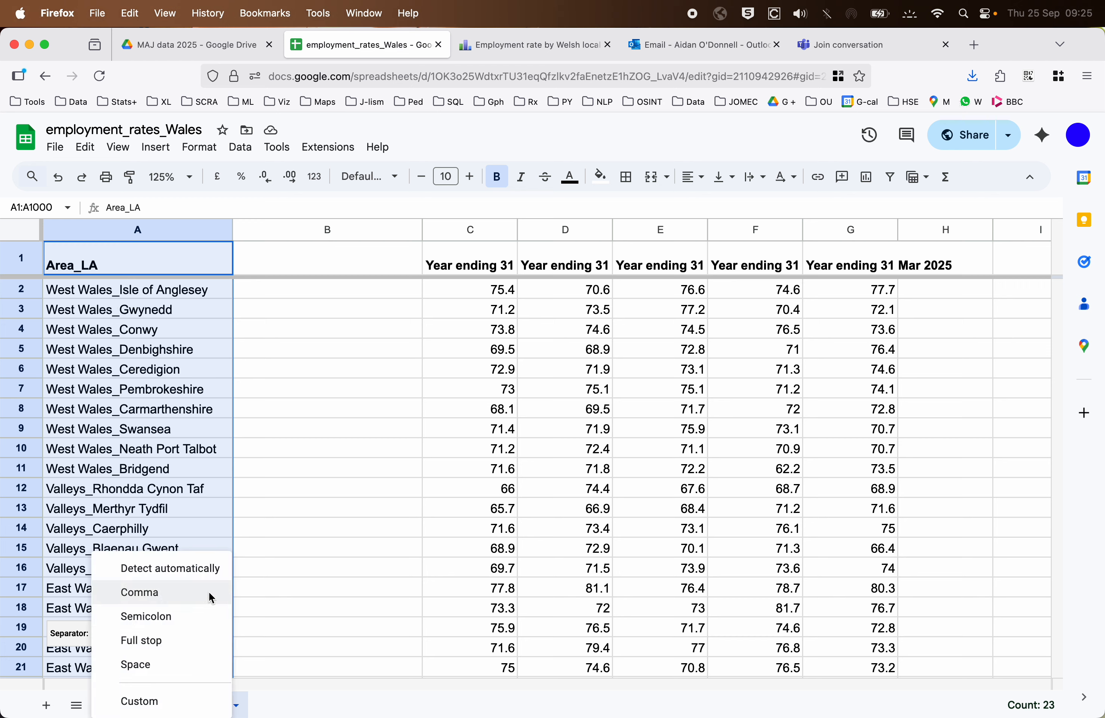
left_click(157, 708)
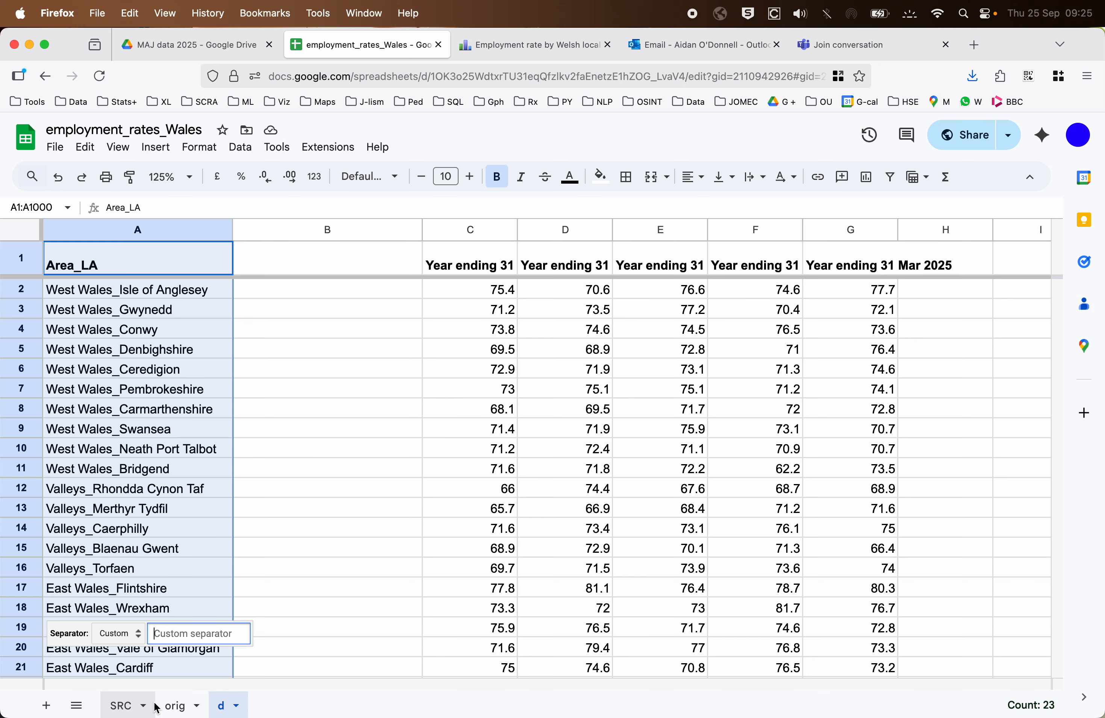
type("_")
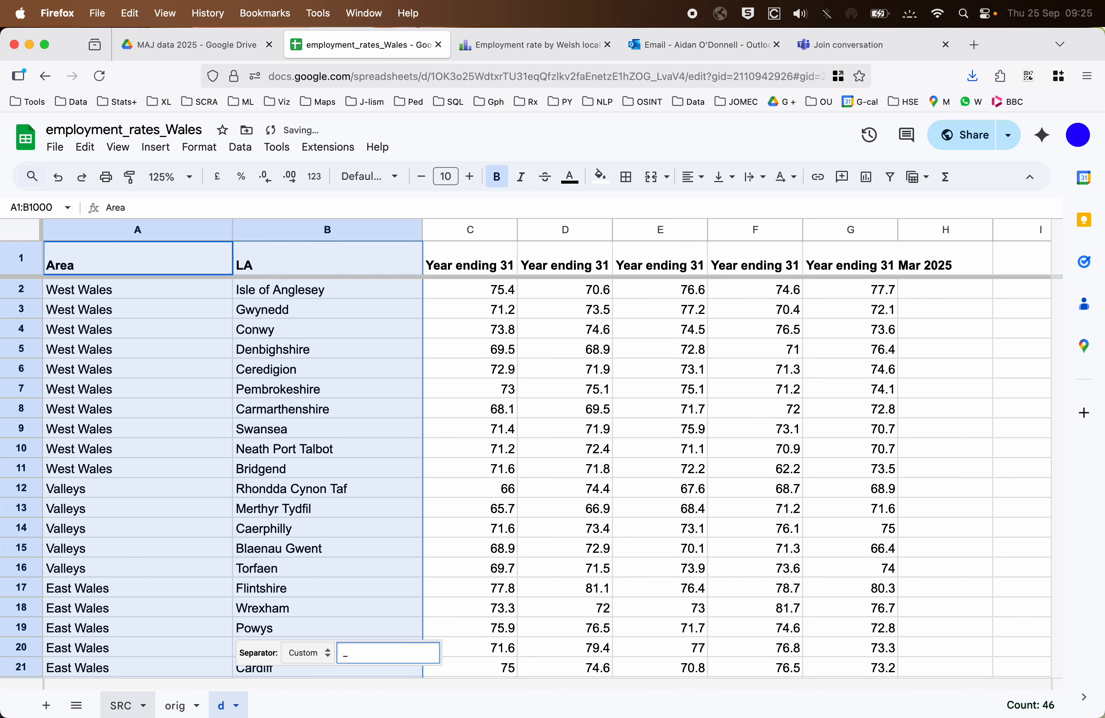
left_click(305, 589)
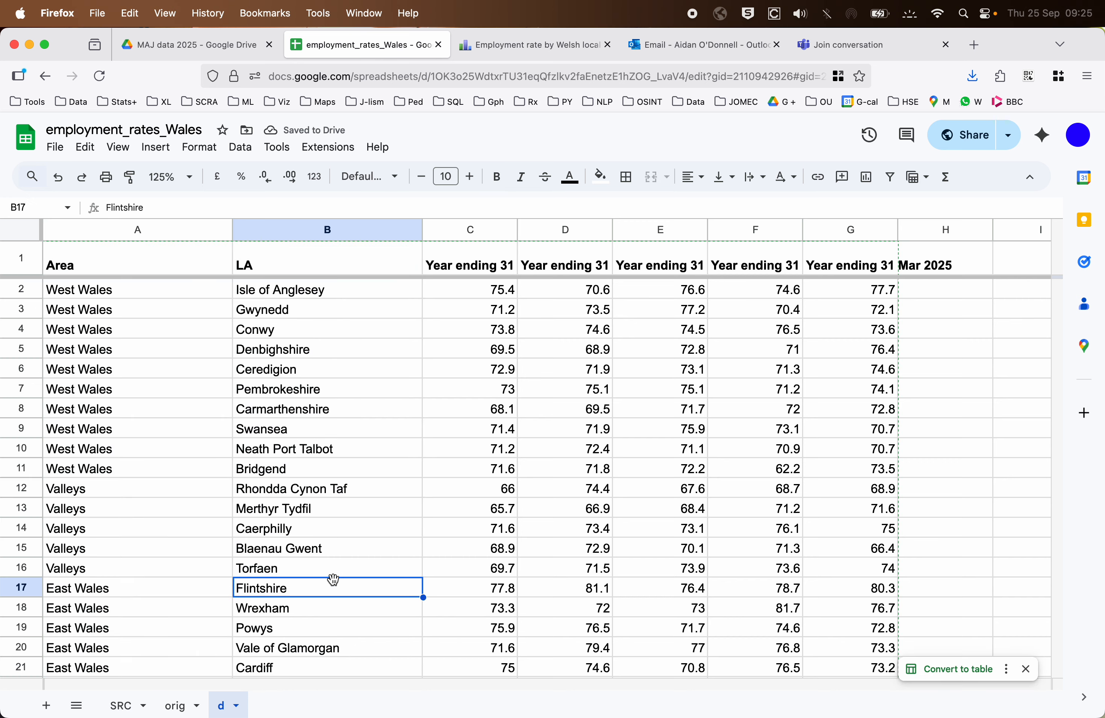
scroll(195, 443, "down", 5)
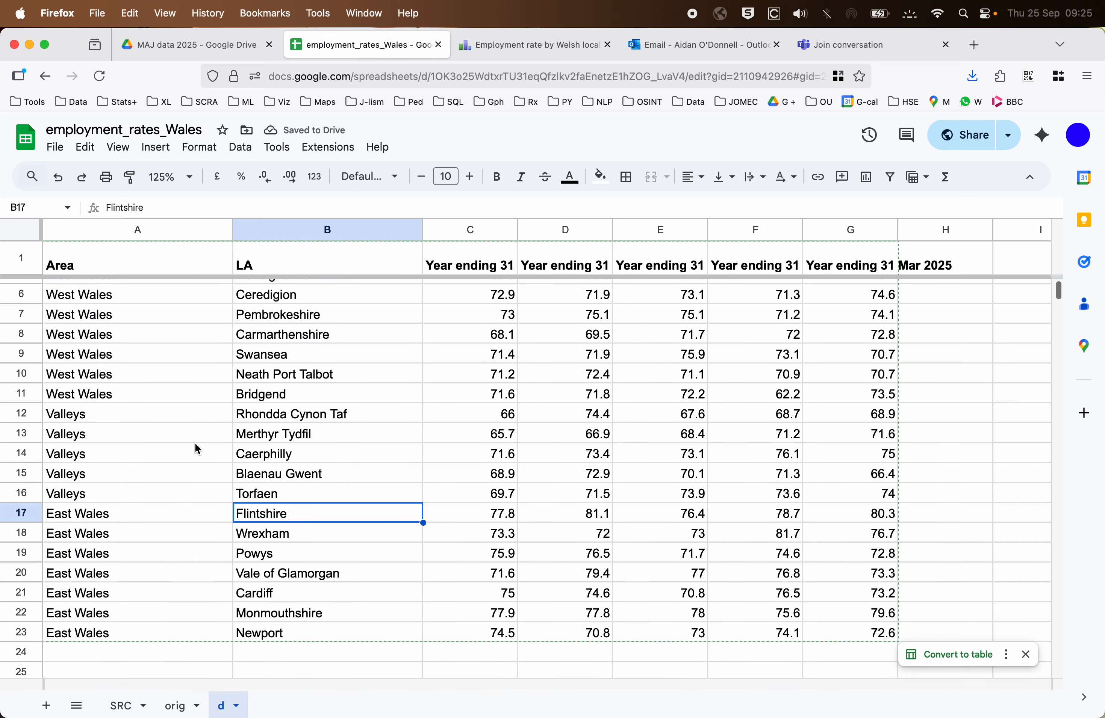
scroll(195, 444, "up", 5)
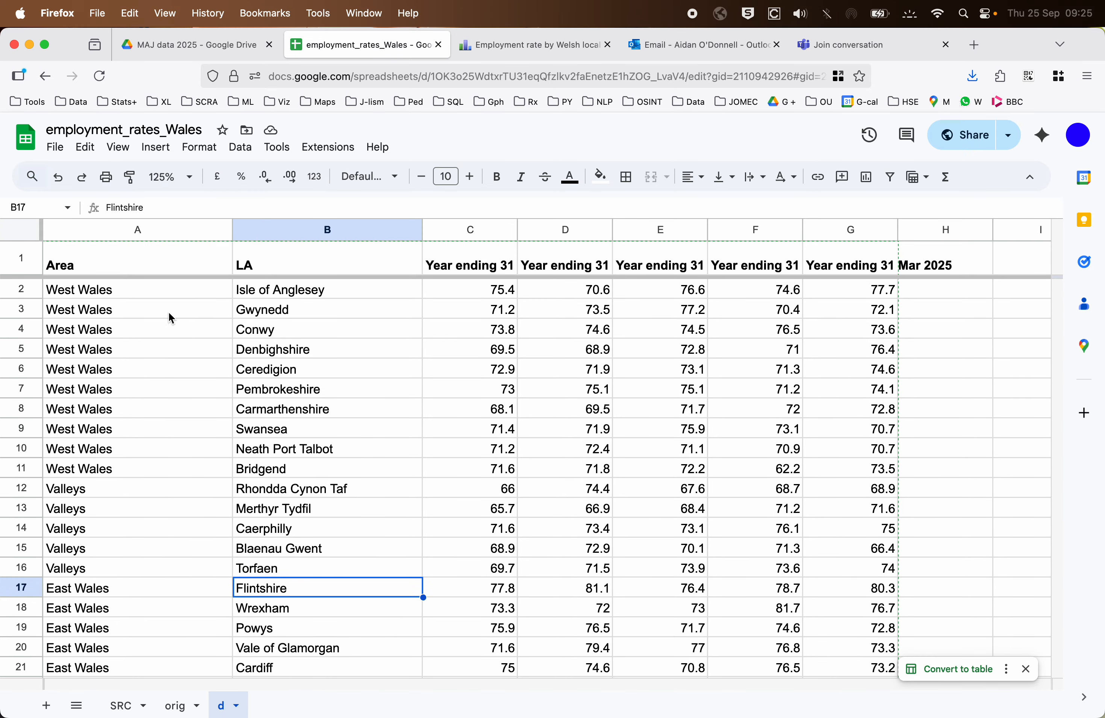
left_click(164, 292)
left_click(293, 296)
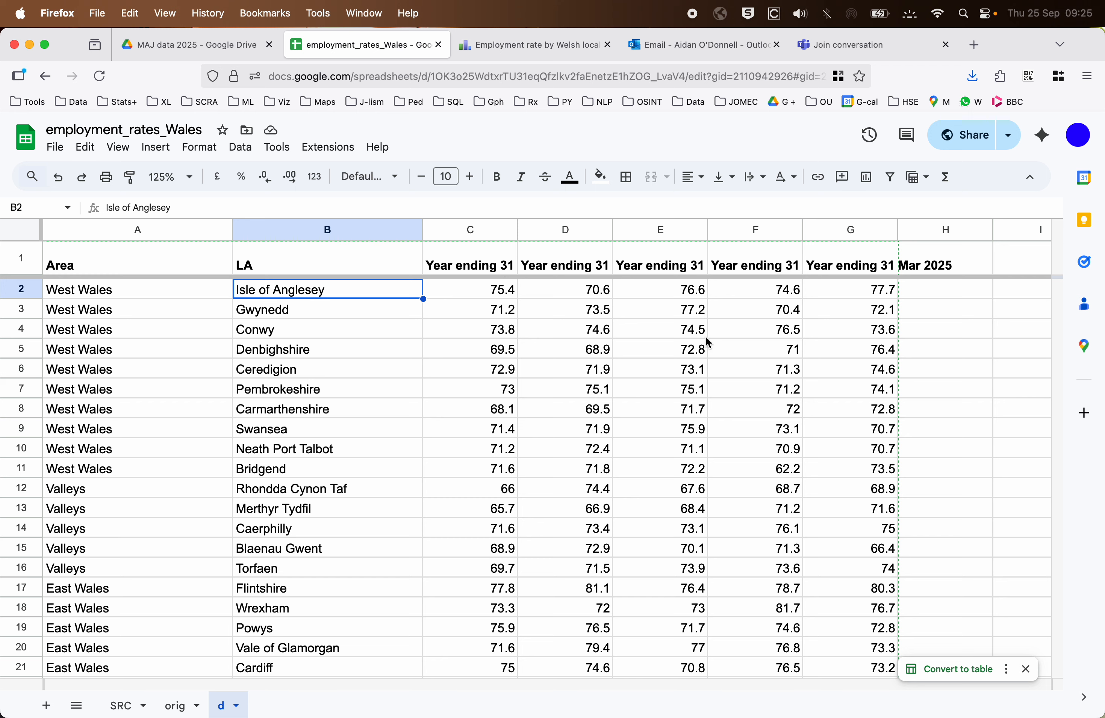
Replace the header in C1 with YEM 2021.
left_click(461, 265)
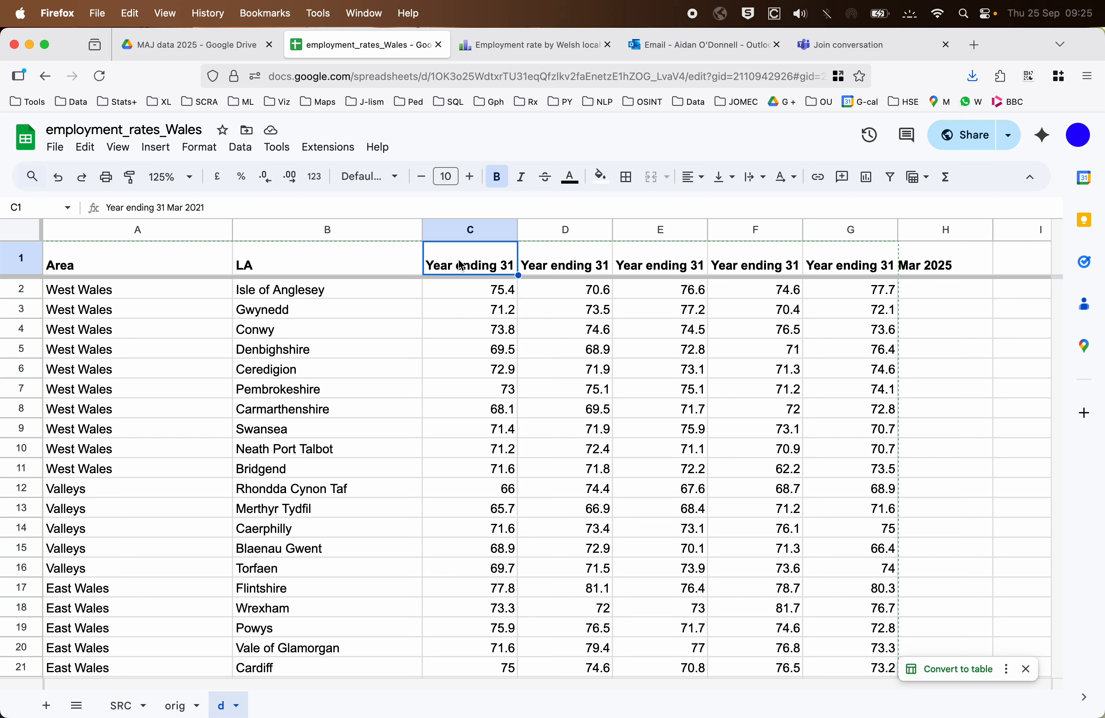
type("YEM ")
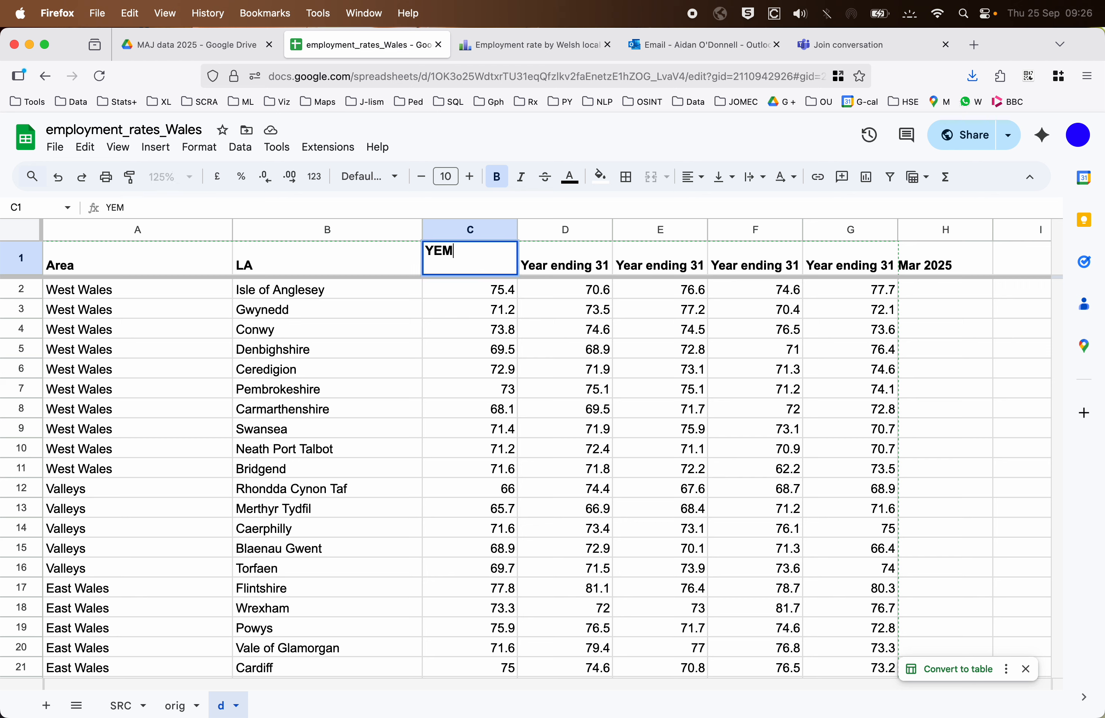
type("2021")
key("Tab")
Copy the YEM 2021 header from C1 into each of the cells D1 to G1.
key("cmd+c")
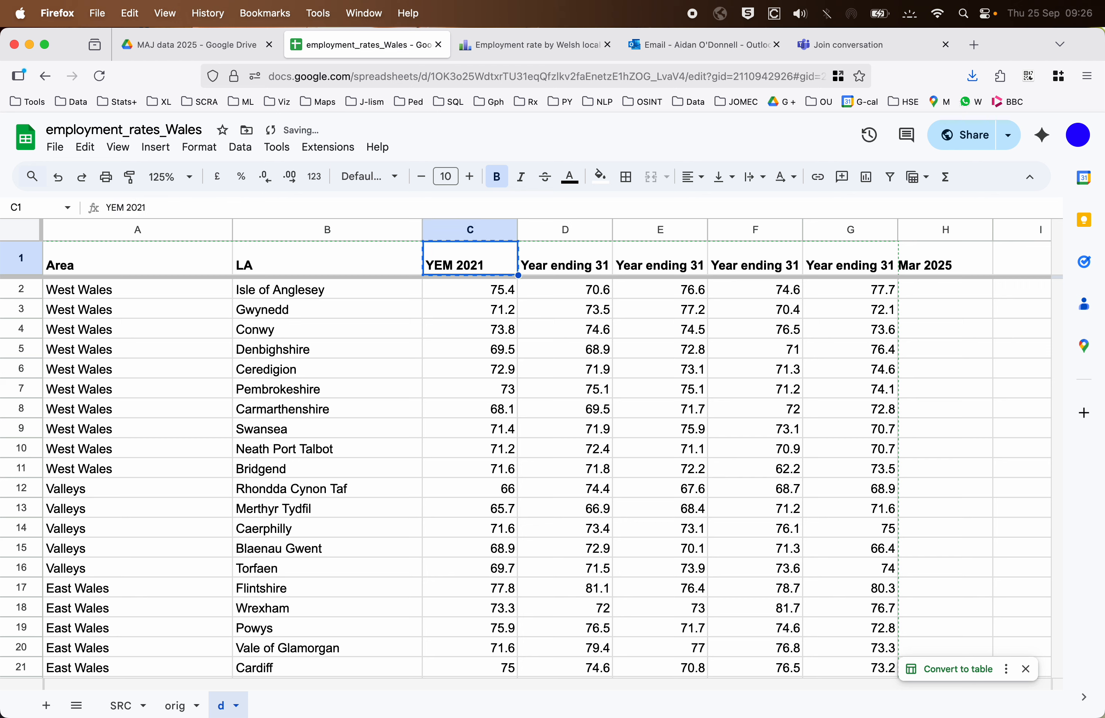
key("Right")
key("cmd+v")
key("Right")
key("cmd+v")
key("Right")
key("cmd+v")
key("Right")
key("cmd+v")
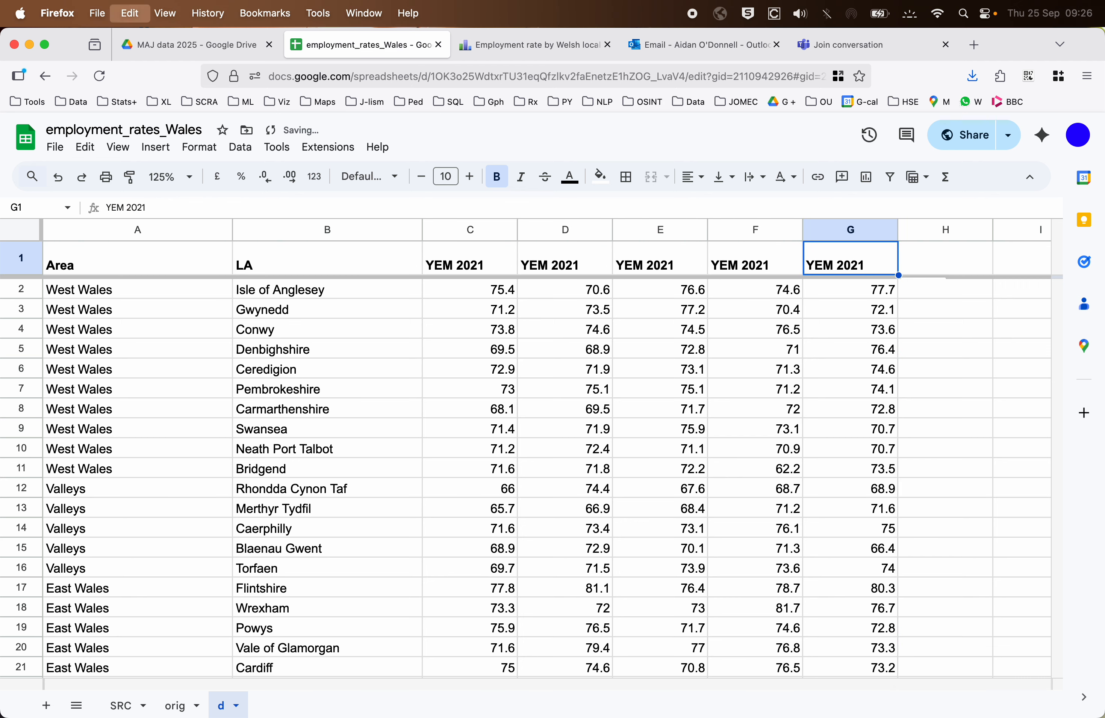
Change the headers in D1 to G1 to YEM 2022, YEM 2023, YEM 2024 and YEM 2025.
double_click(597, 266)
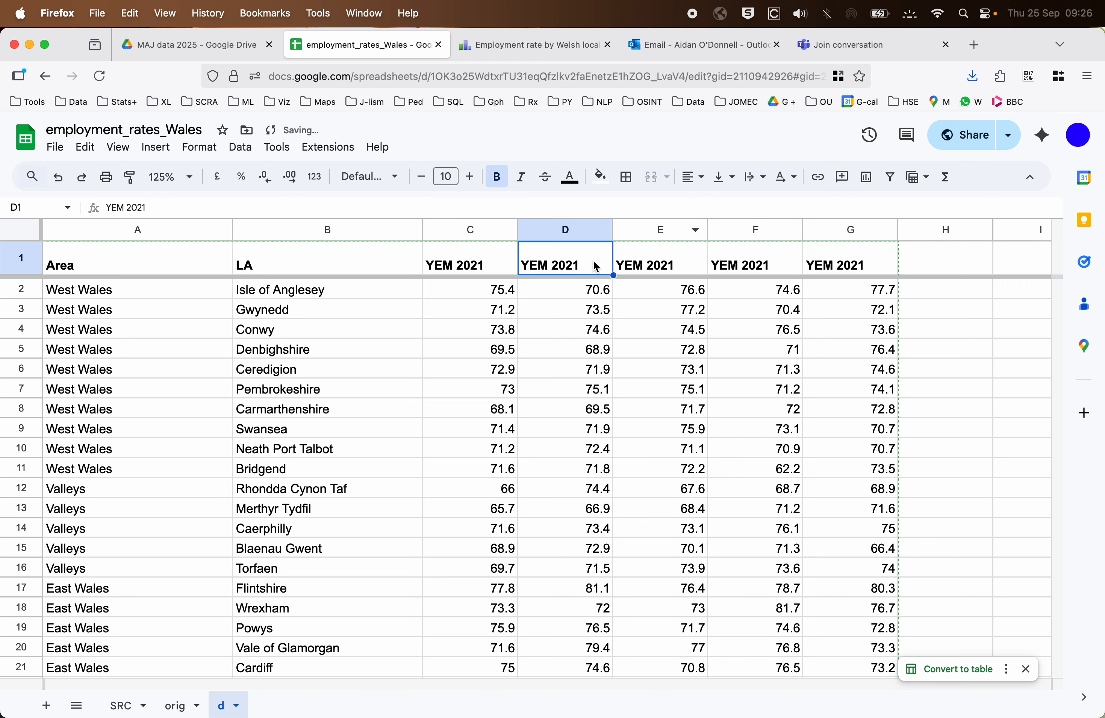
key("BackSpace")
type("2")
double_click(682, 272)
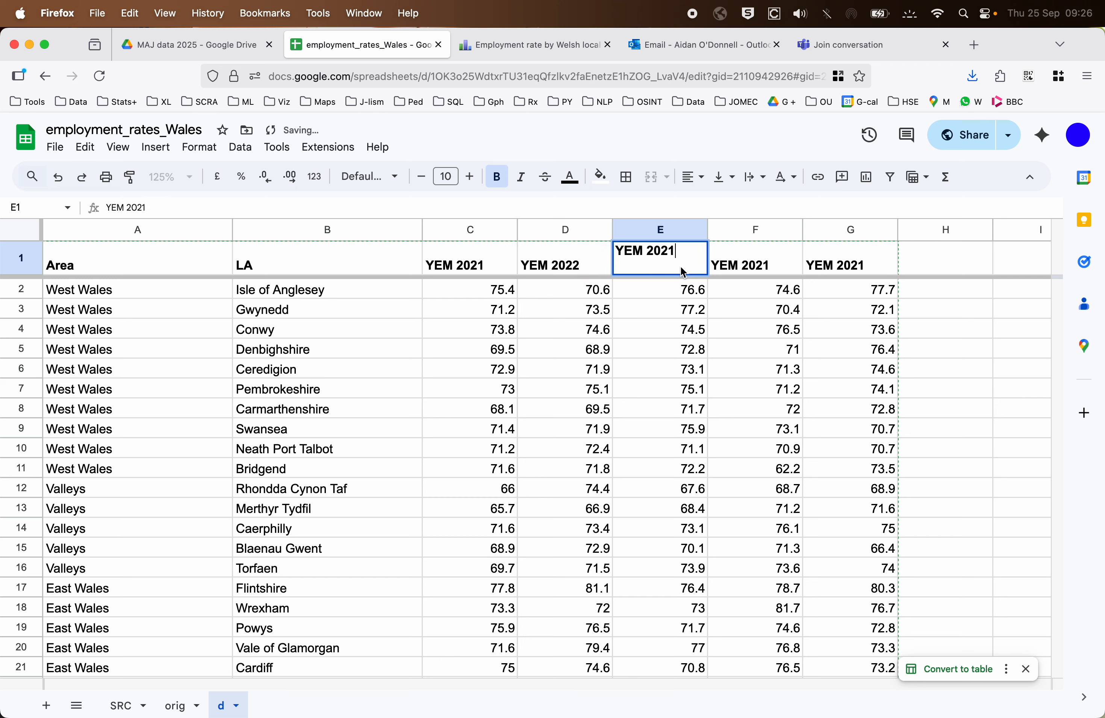
key("BackSpace")
type("3")
double_click(782, 271)
key("BackSpace")
type("4")
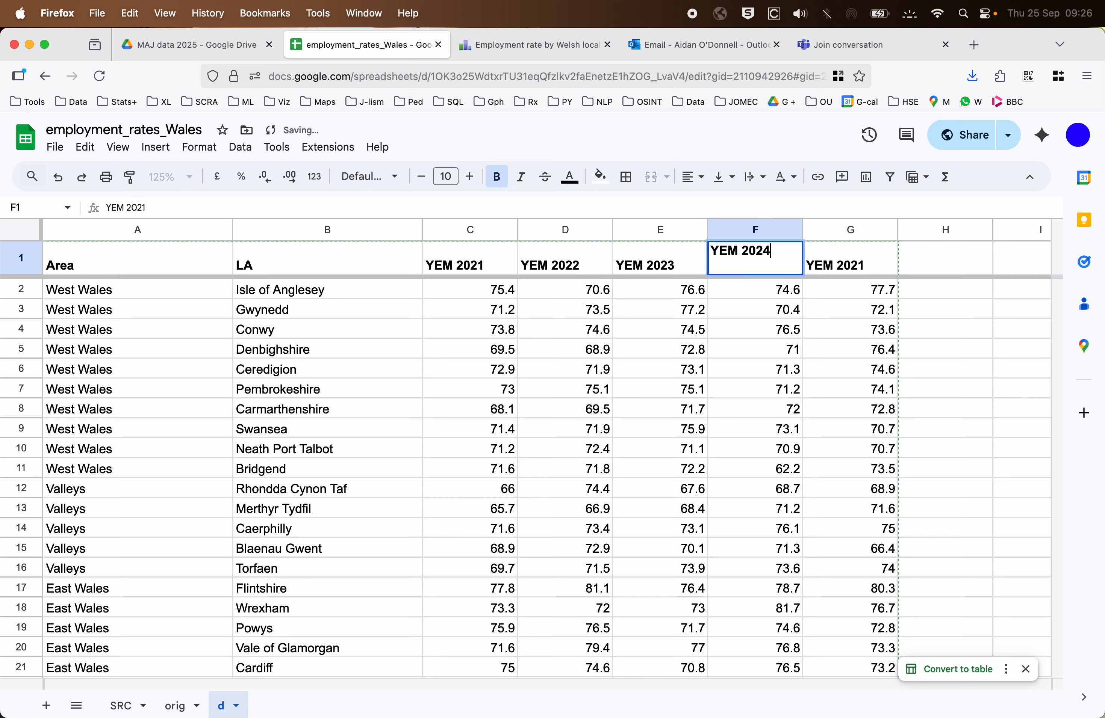
double_click(856, 271)
key("BackSpace")
type("5")
key("Return")
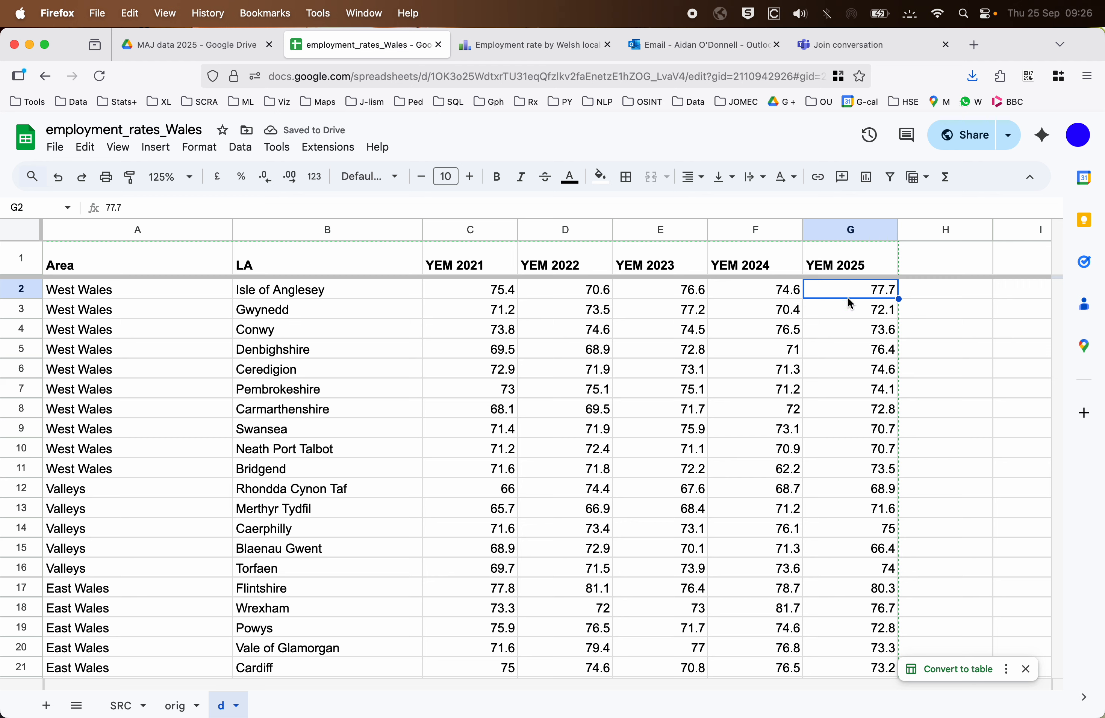
Calculate Isle of Anglesey's five-year average in H2 with =average(C2:G2), and decline the suggested auto-fill for the rows below.
left_click(933, 295)
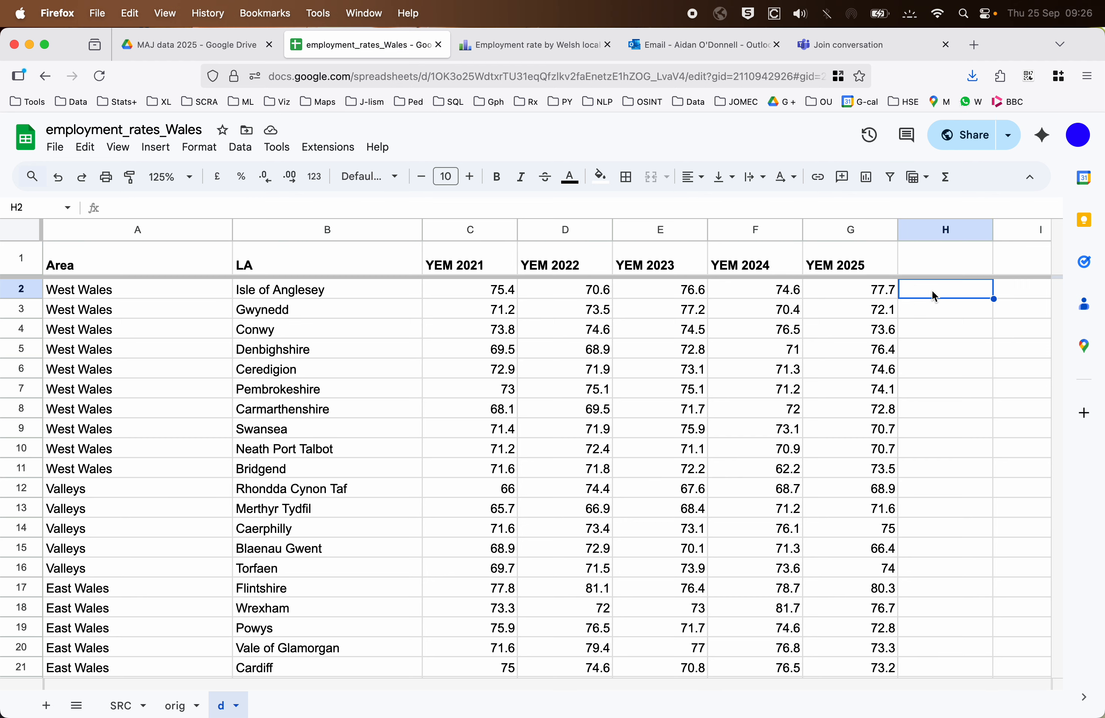
type("=")
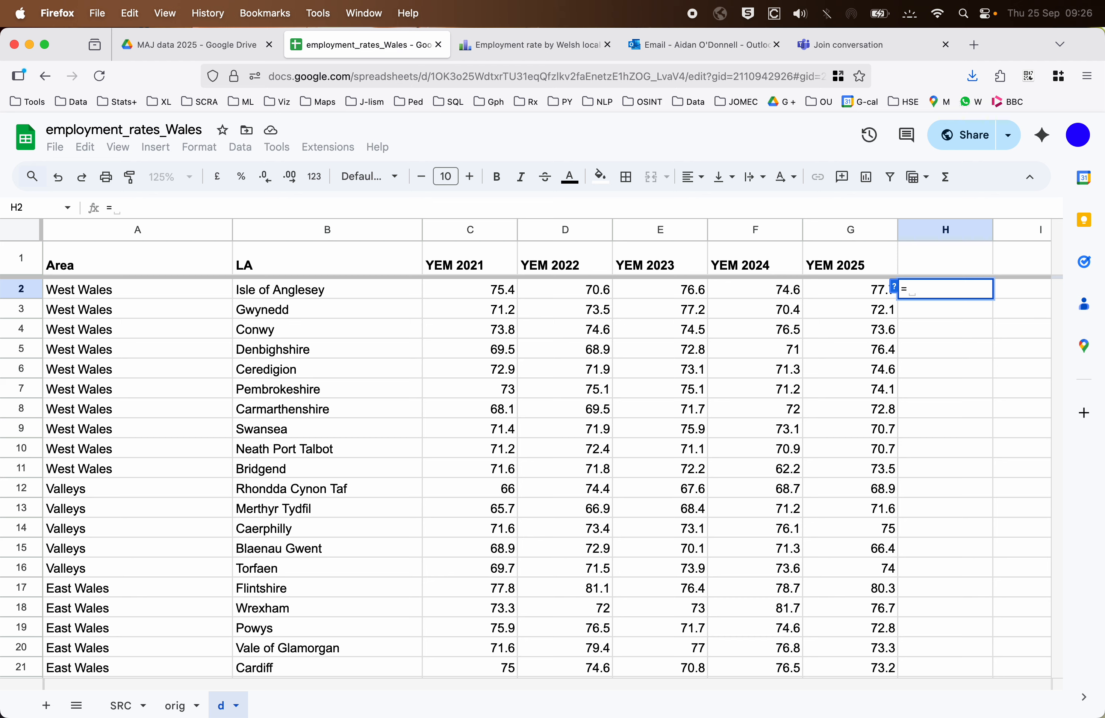
type("average(")
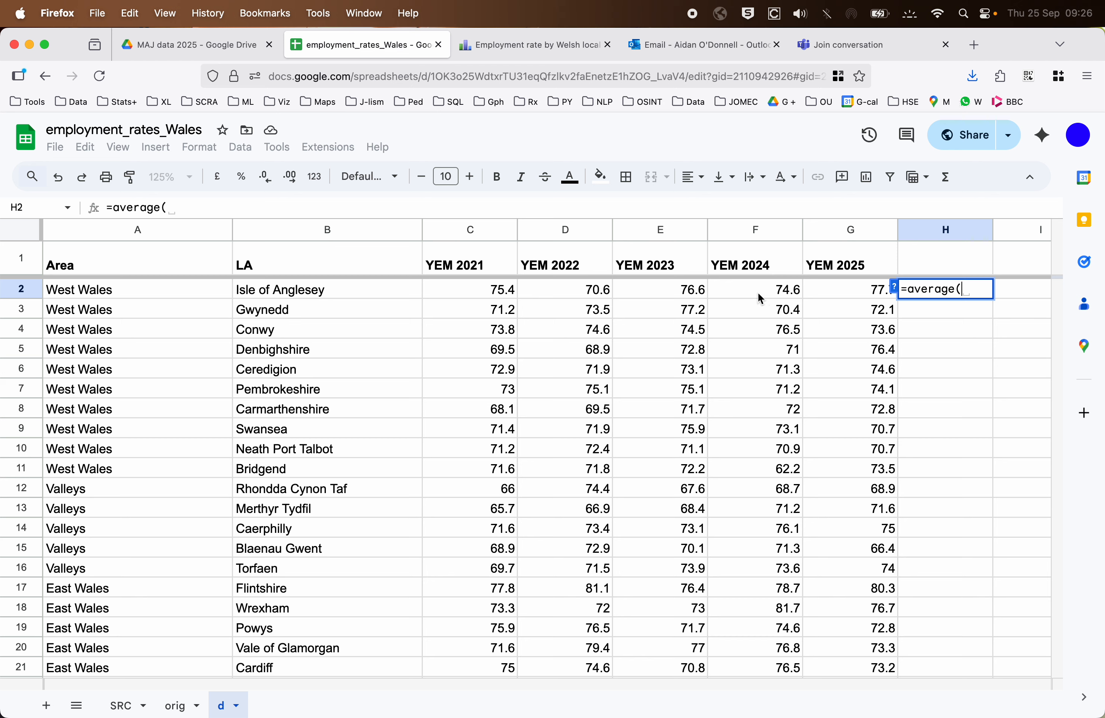
left_click_drag(477, 293, 843, 294)
type(")")
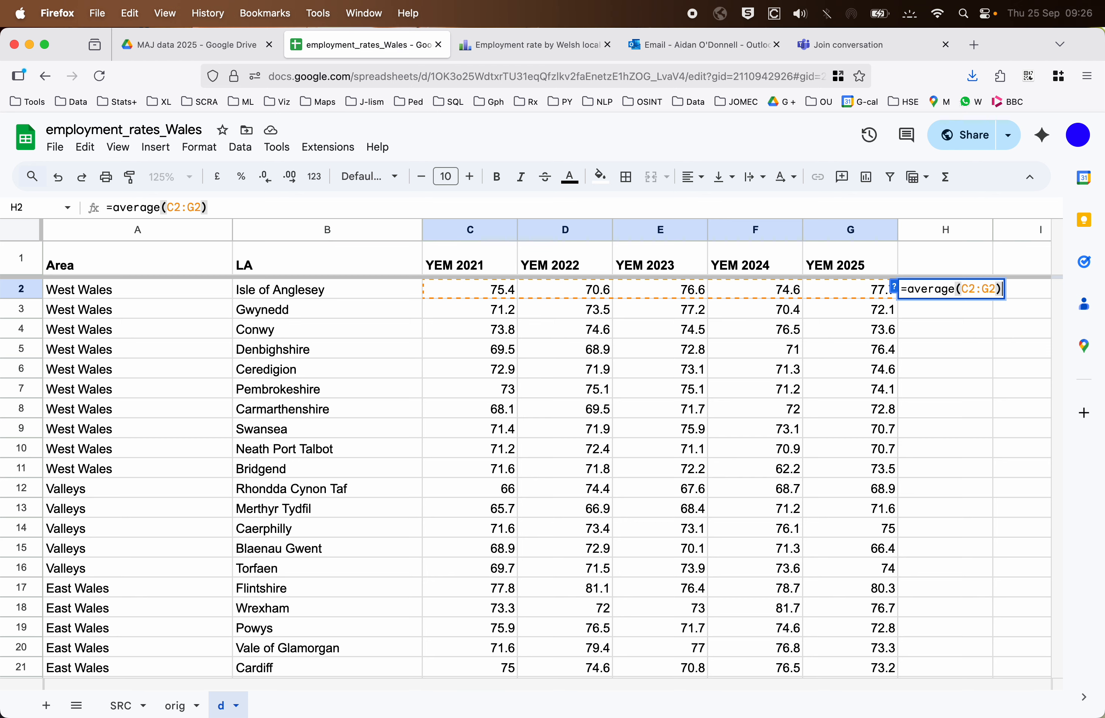
key("Return")
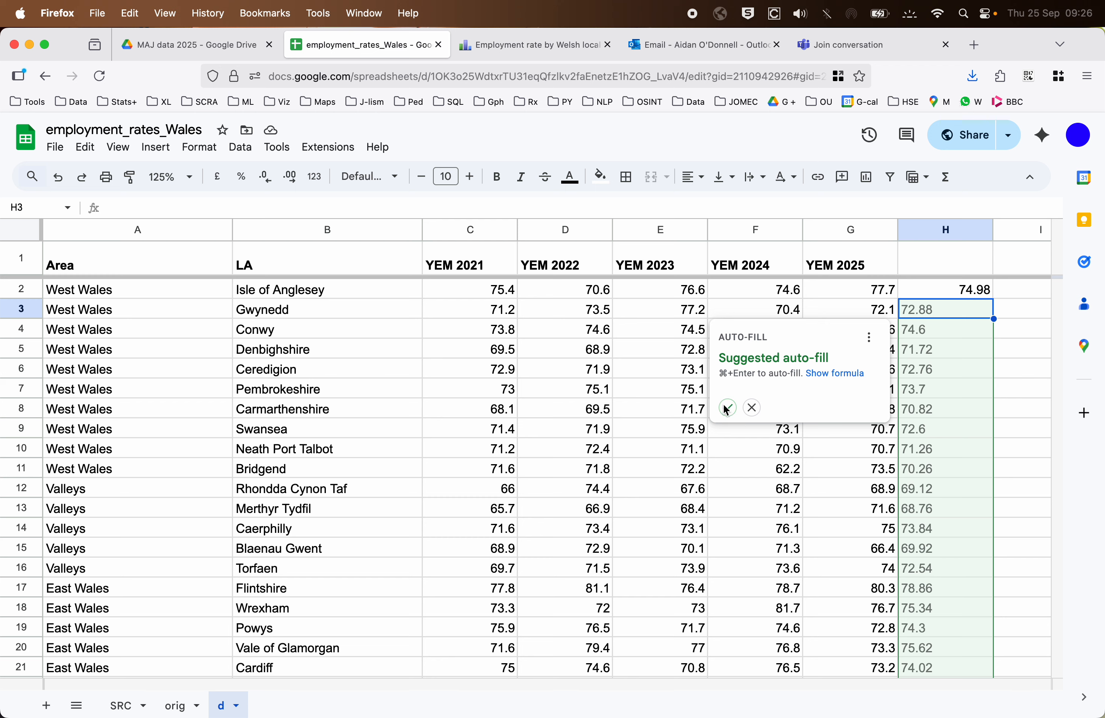
left_click(753, 409)
left_click(969, 292)
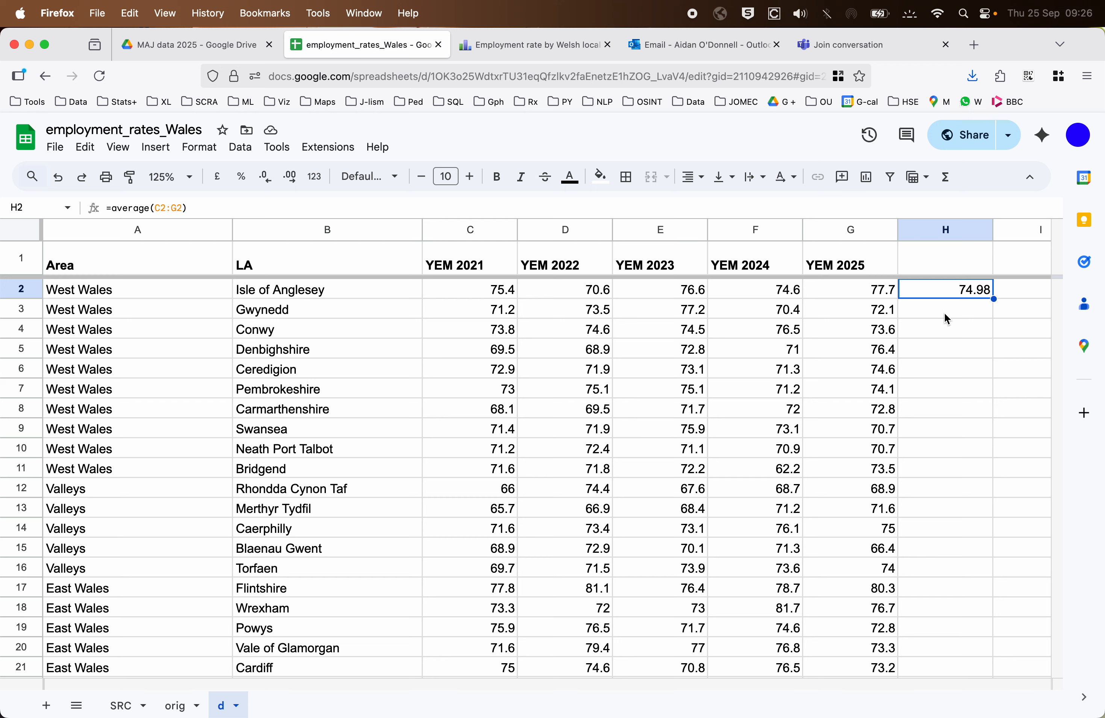
Enter the header AVR in H1 above the calculated average.
left_click(937, 265)
type("AVR")
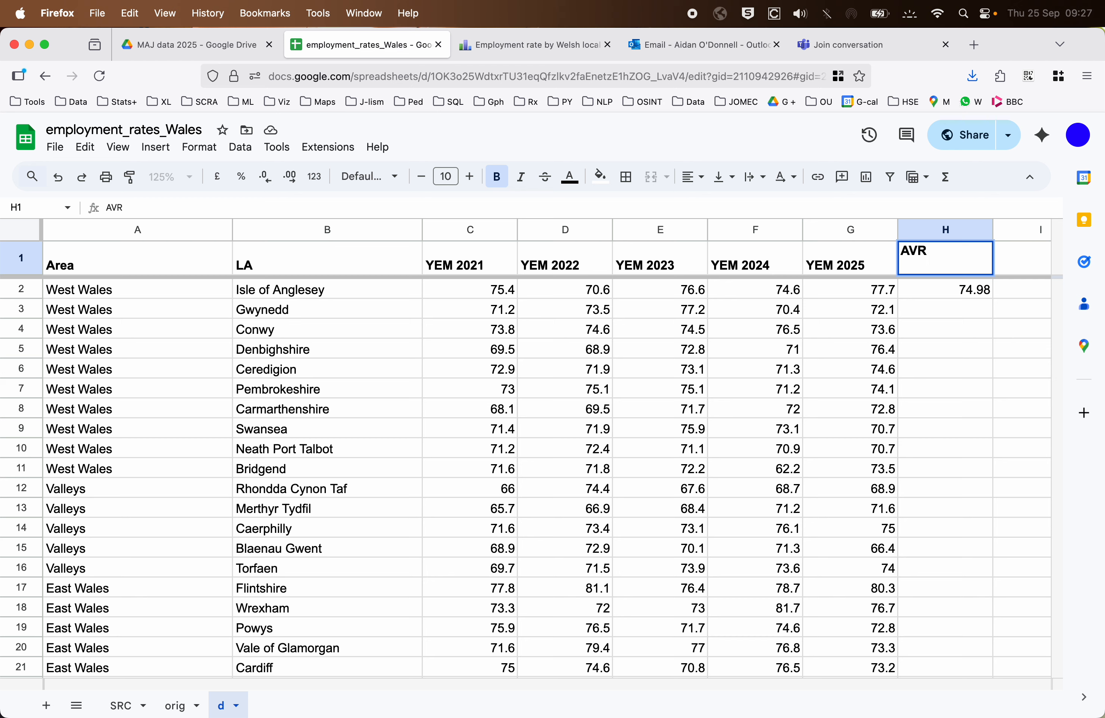
key("Return")
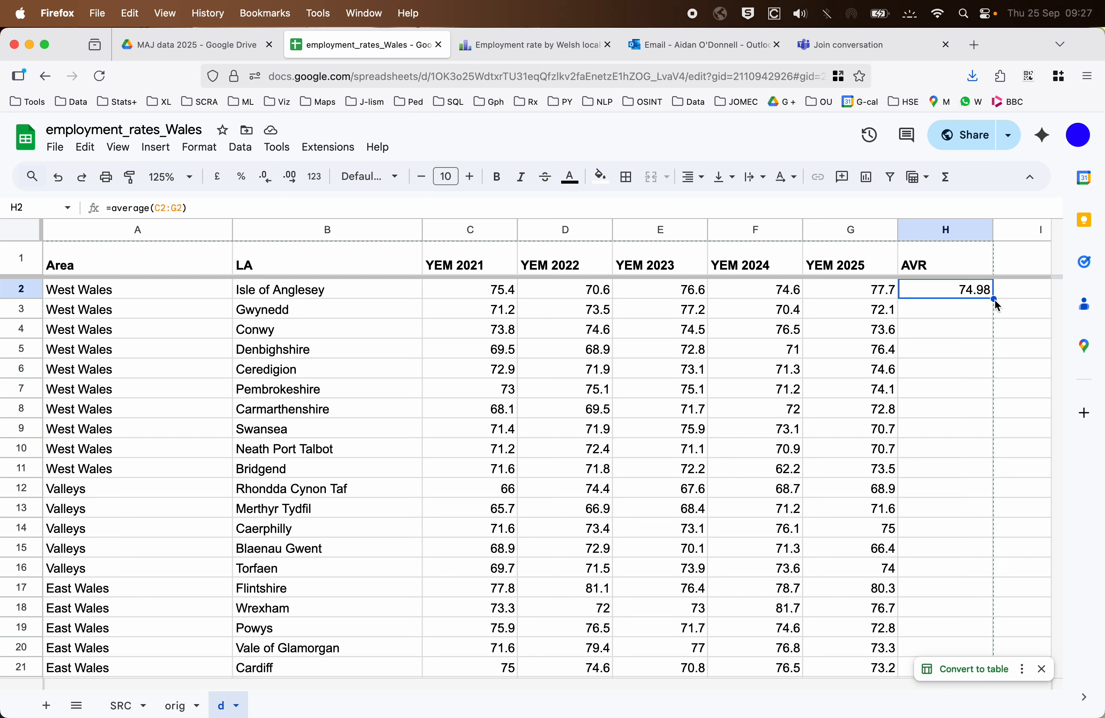
Fill the average formula from H2 down through H23 for all the remaining local authorities.
double_click(994, 300)
left_click(973, 353)
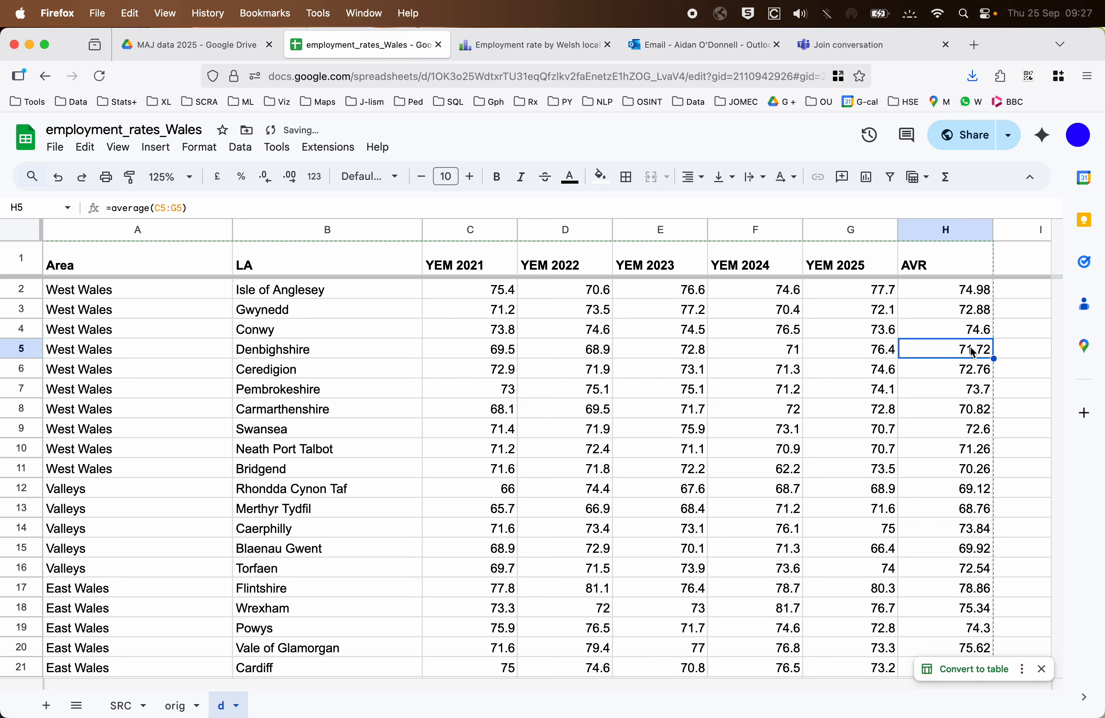
scroll(972, 354, "down", 5)
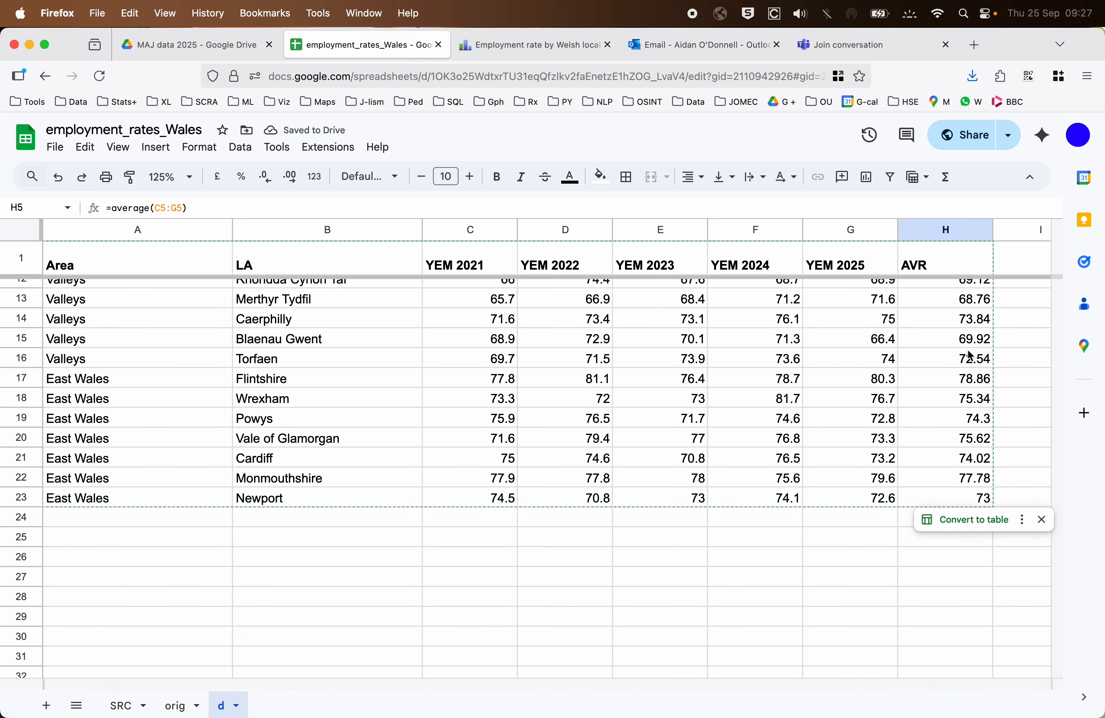
Copy the AVR column H1:H23 and paste it with its formulas into a new sheet, starting at A1.
left_click_drag(944, 503, 941, 283)
left_click(945, 262)
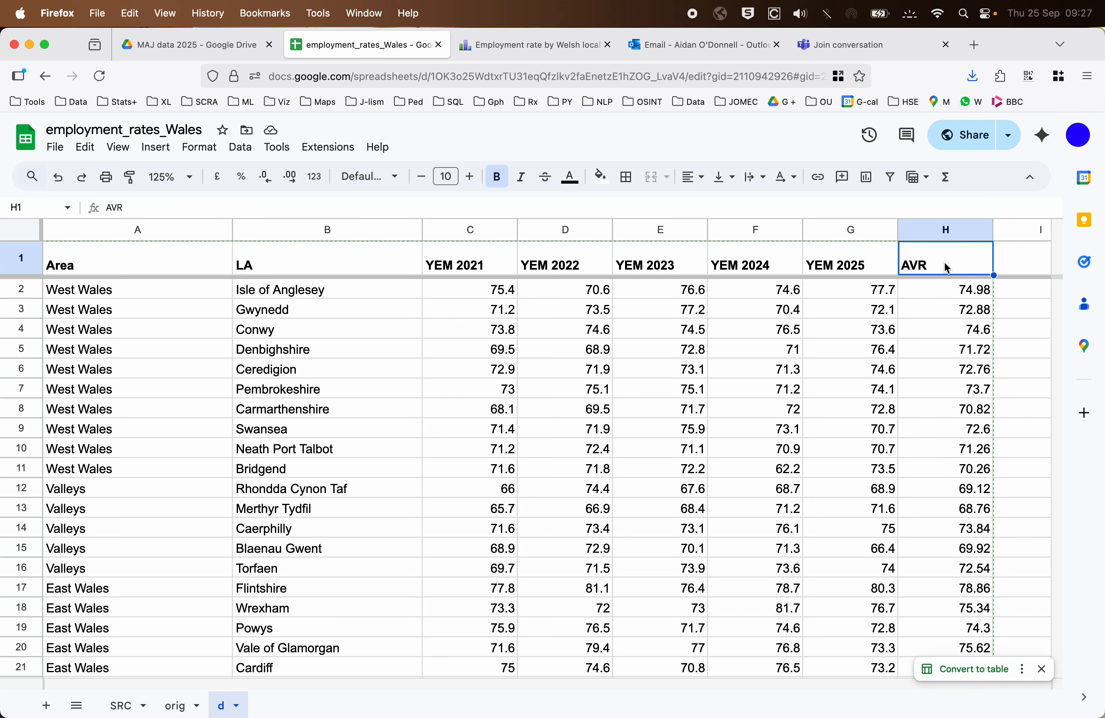
key("ctrl+shift+Down")
key("super+c")
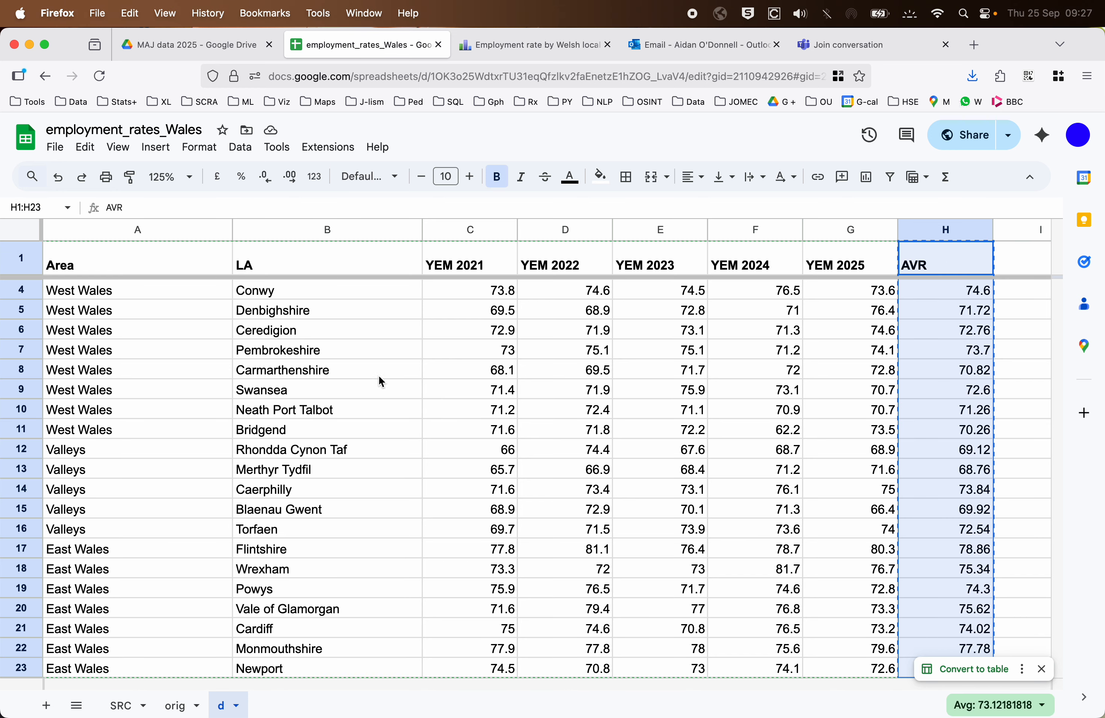
left_click(47, 706)
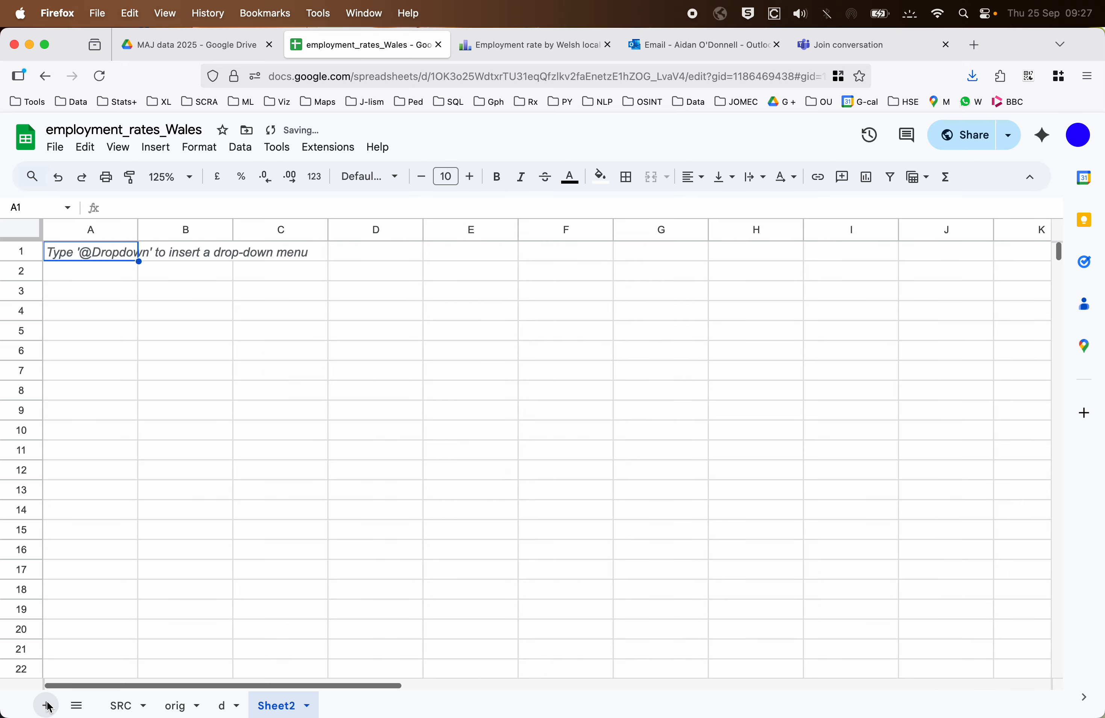
left_click(80, 256)
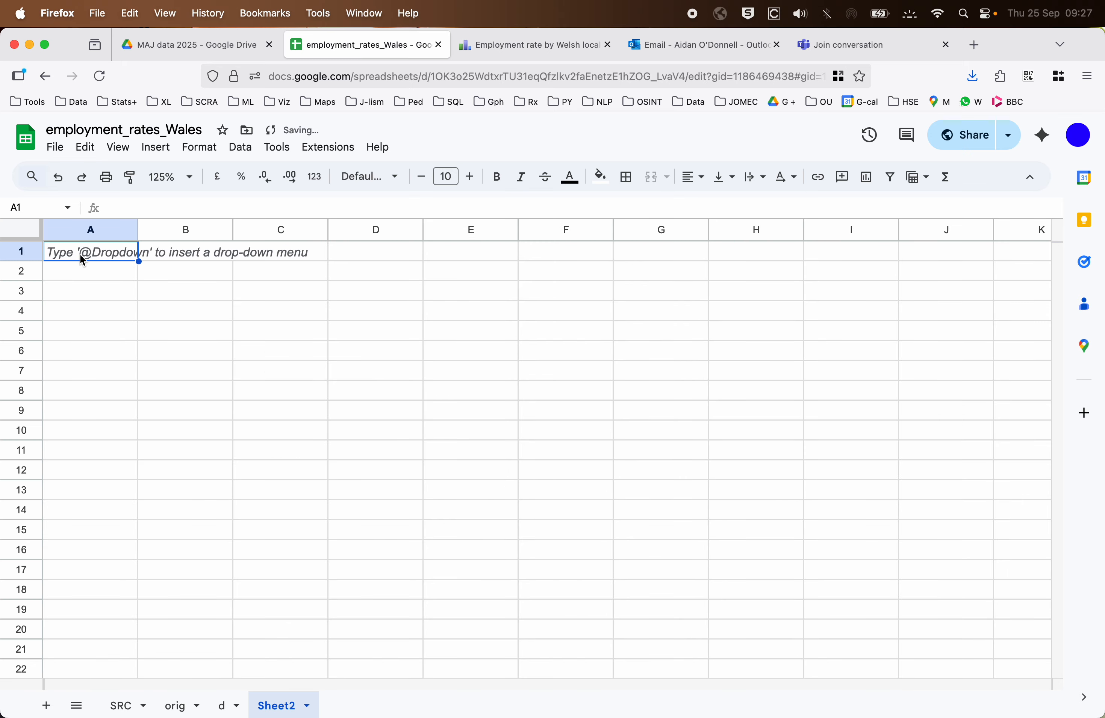
left_click(226, 706)
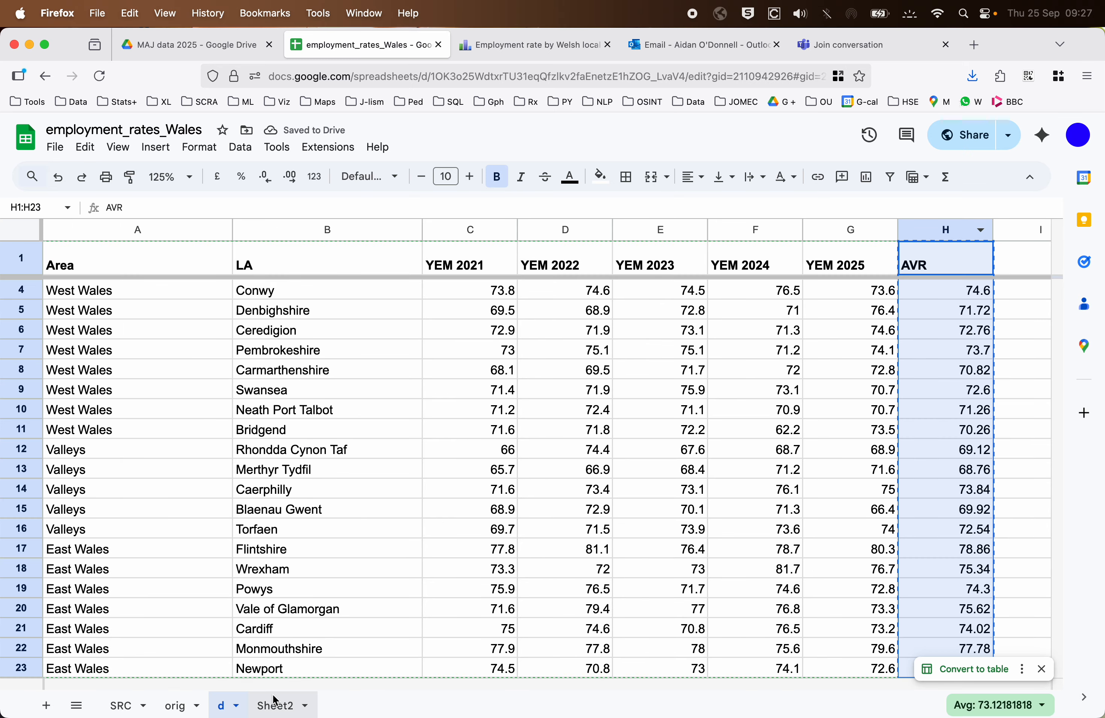
left_click(282, 705)
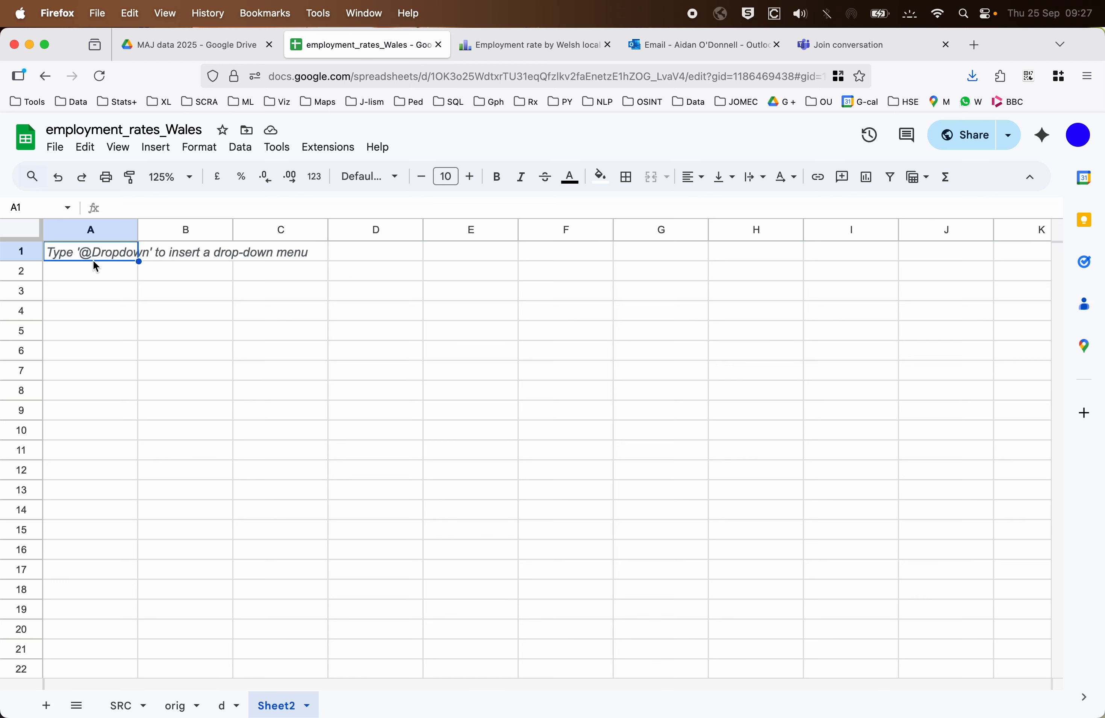
key("super+v")
Examine the formulas pasted in A2 and A3 of Sheet2 and compare them with the formula in H4 of sheet d.
left_click(120, 273)
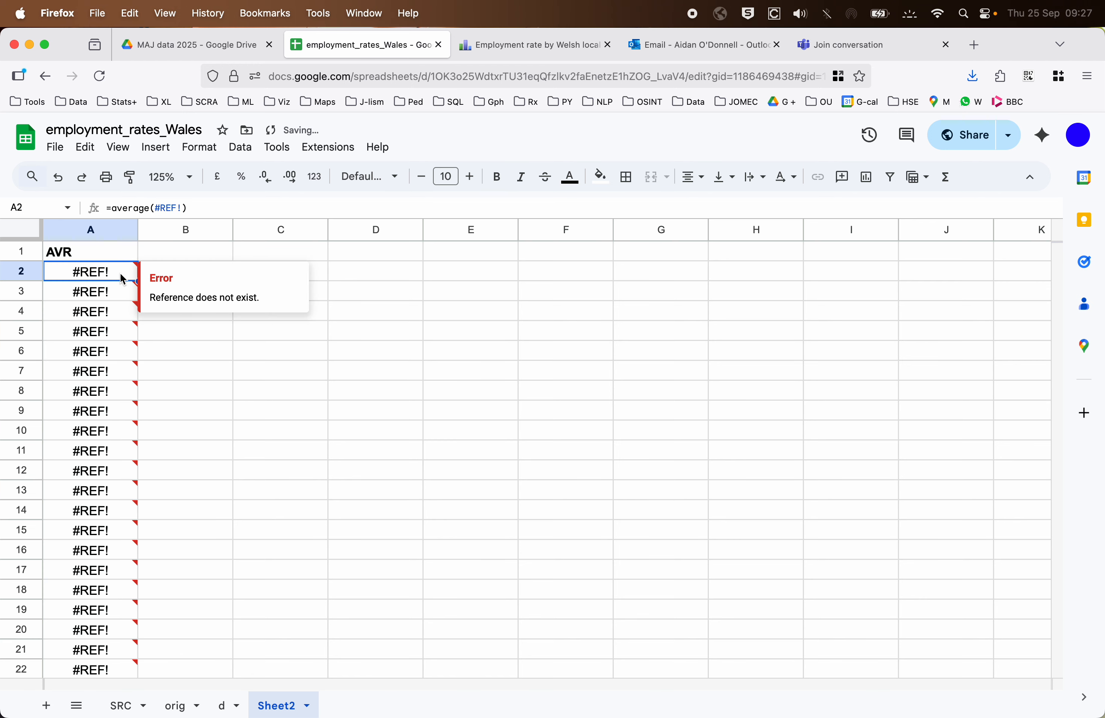
left_click(116, 290)
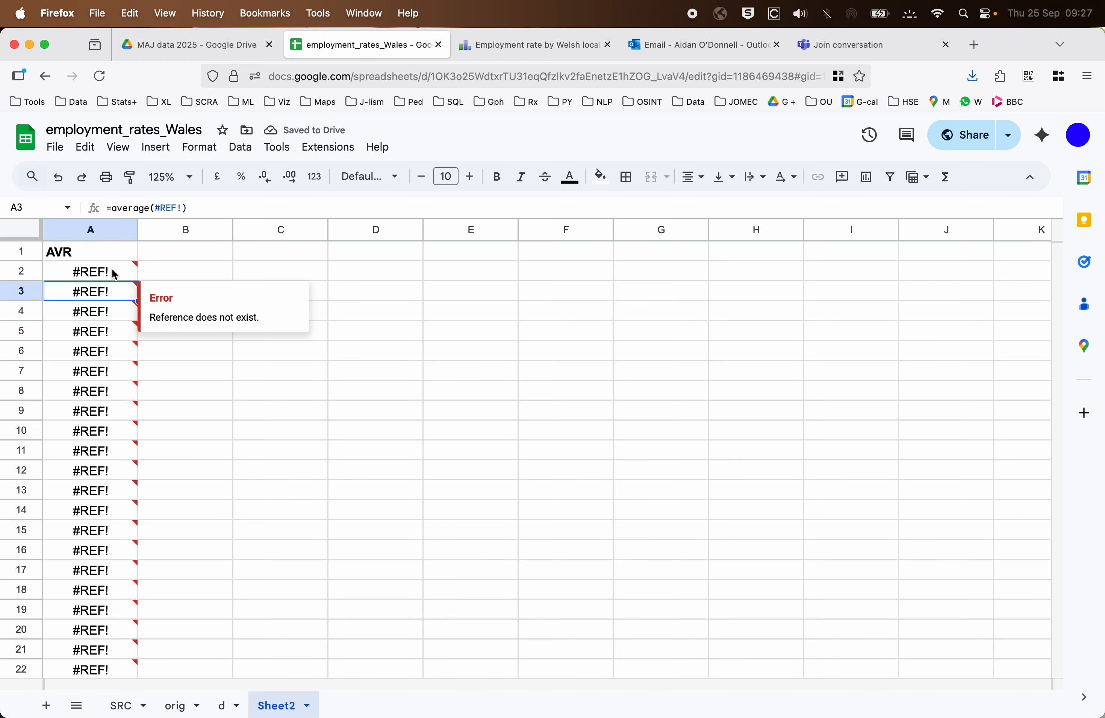
left_click(115, 276)
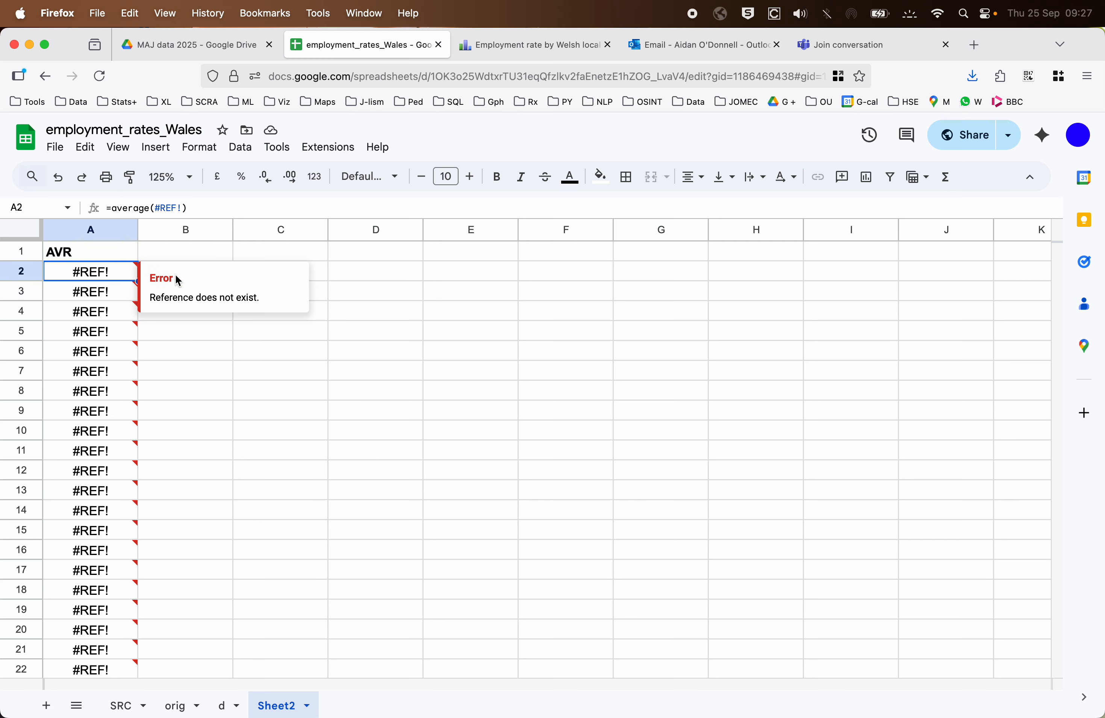
left_click(230, 707)
left_click(930, 291)
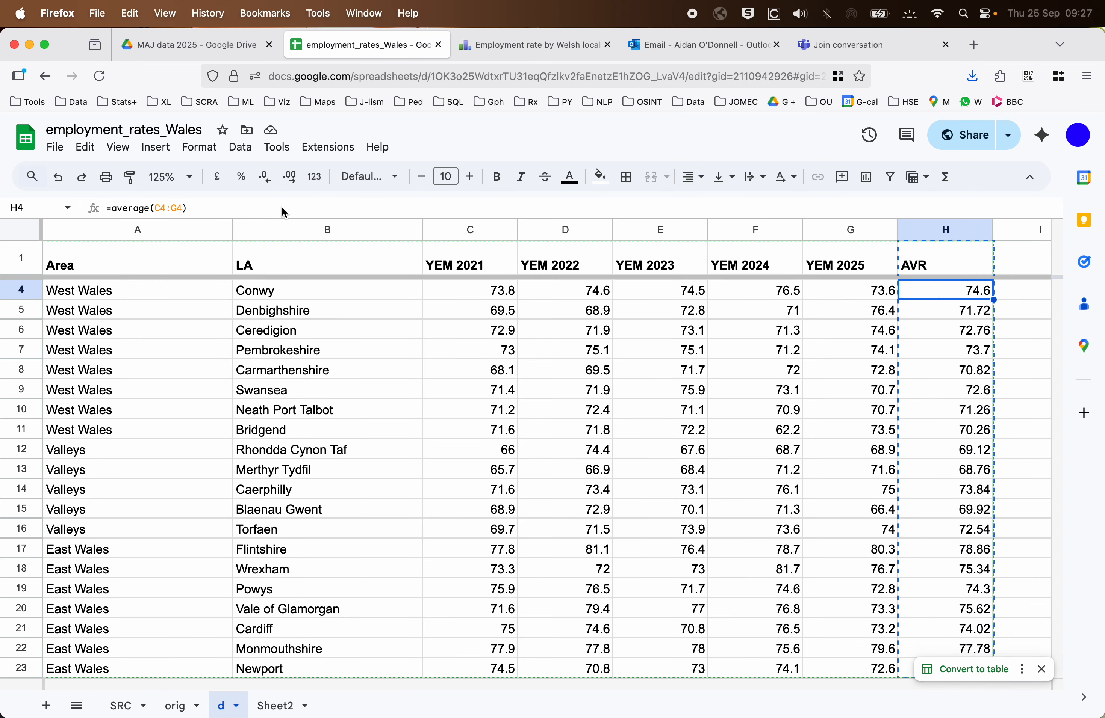
left_click_drag(196, 208, 103, 208)
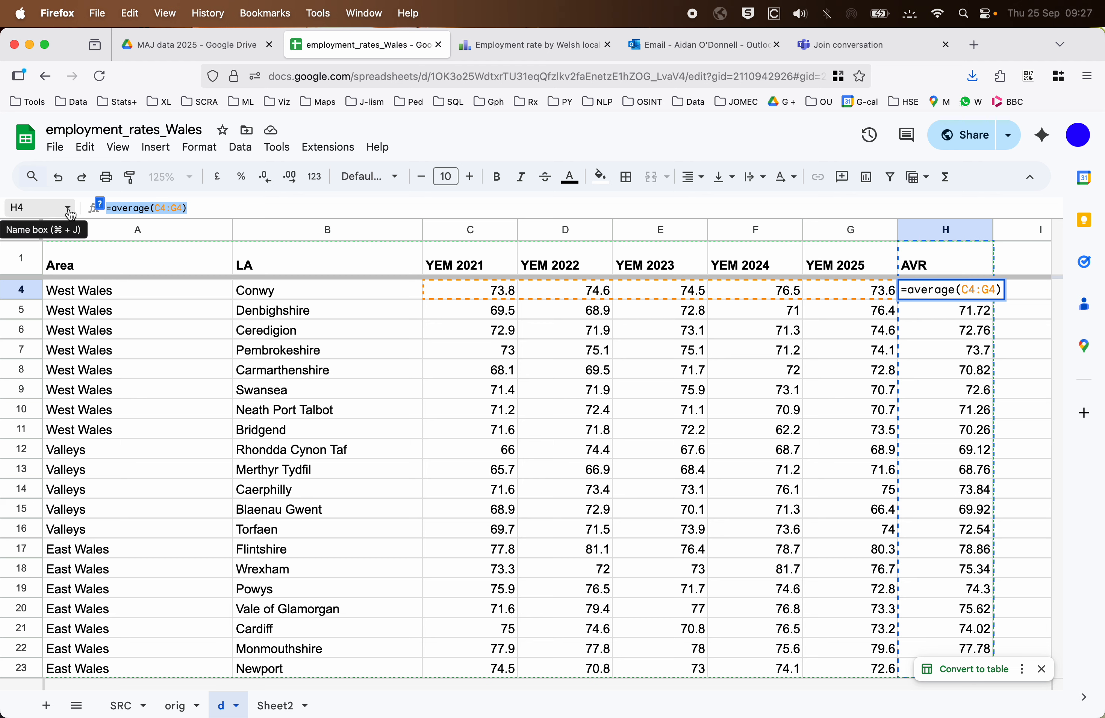
left_click(935, 331)
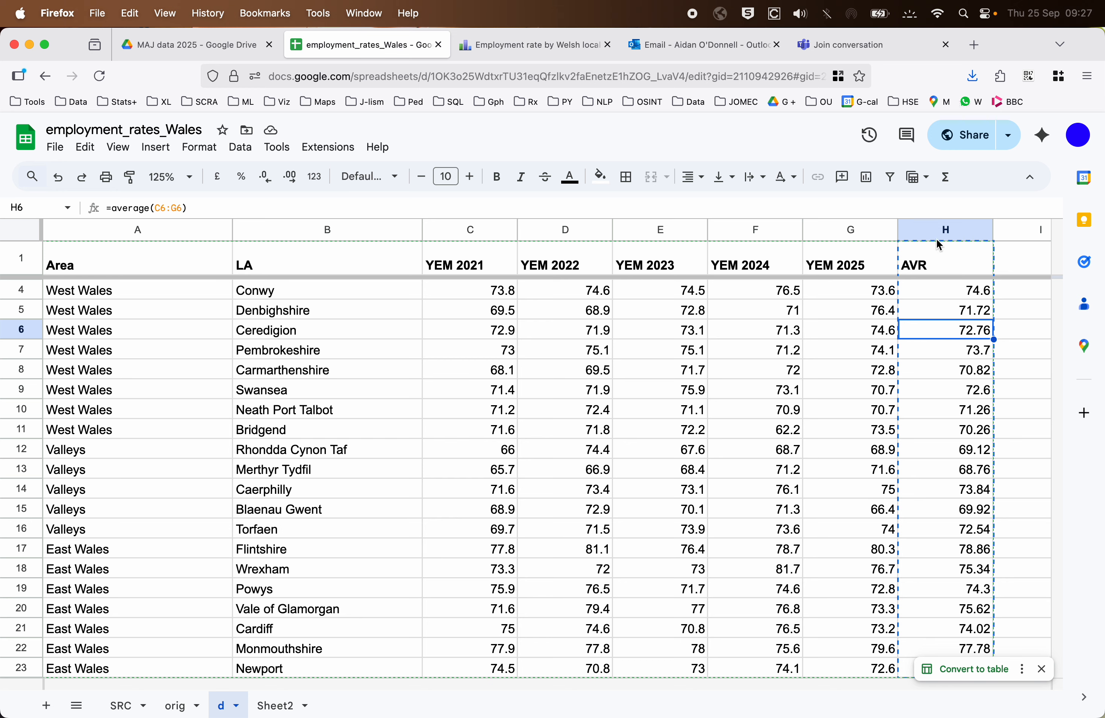
Try pasting the AVR column H1:H23 of sheet d as values only into Sheet2 from C2, and undo the paste.
left_click(930, 255)
key("super+shift+Down")
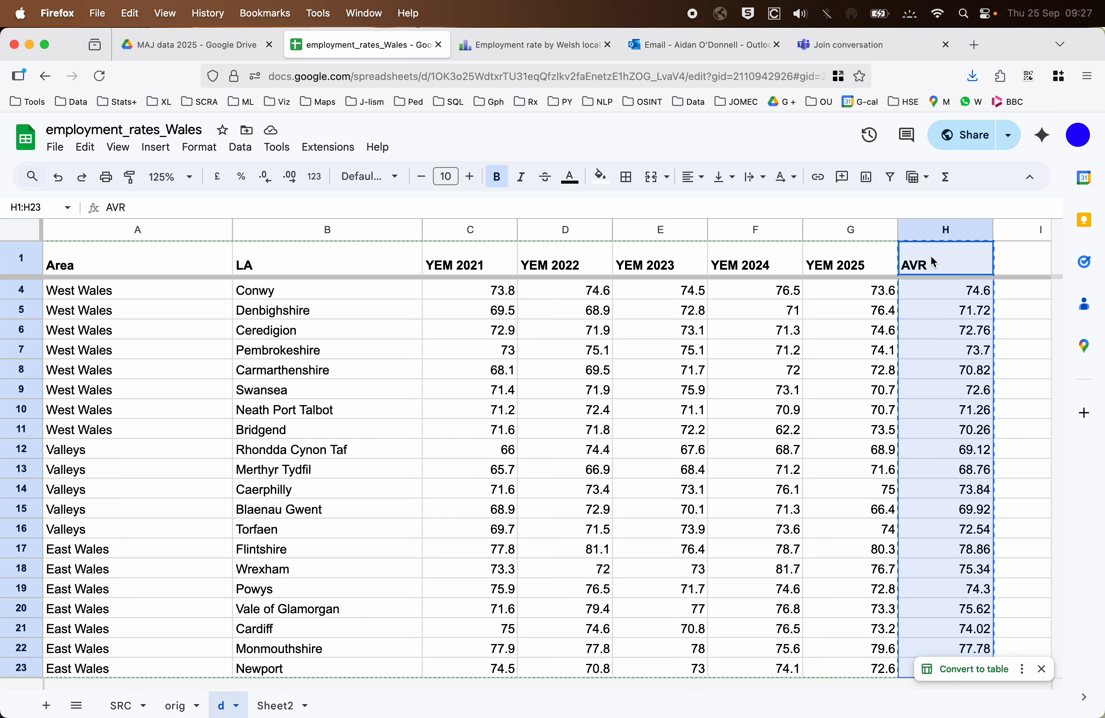
left_click(267, 708)
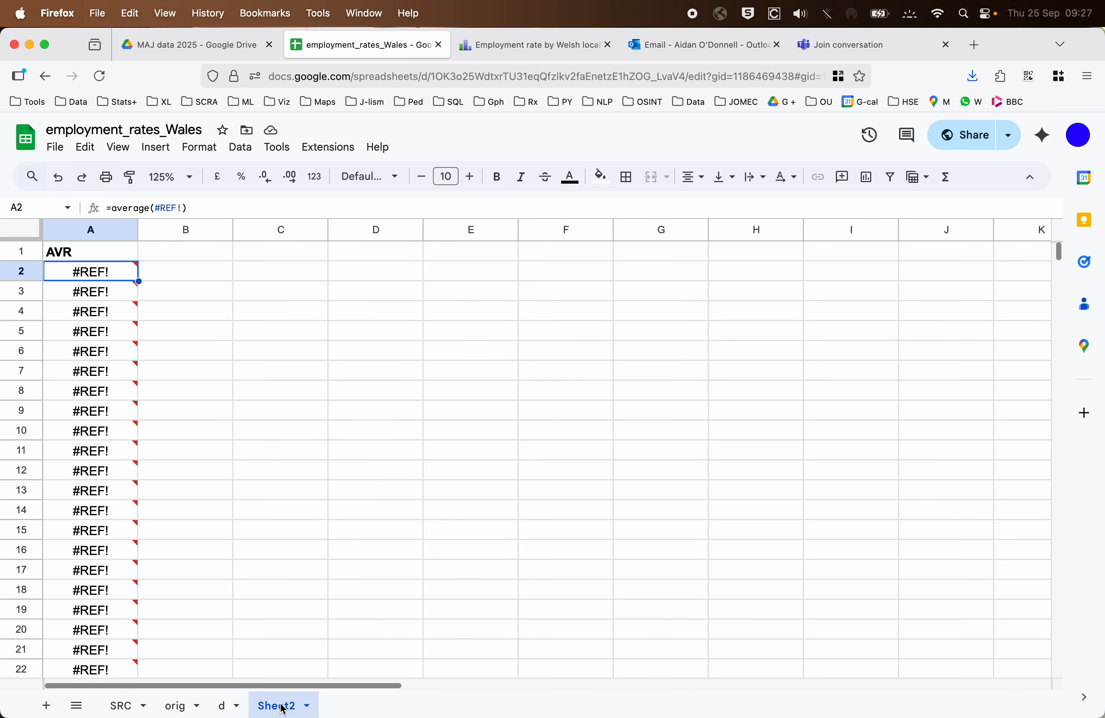
left_click(280, 276)
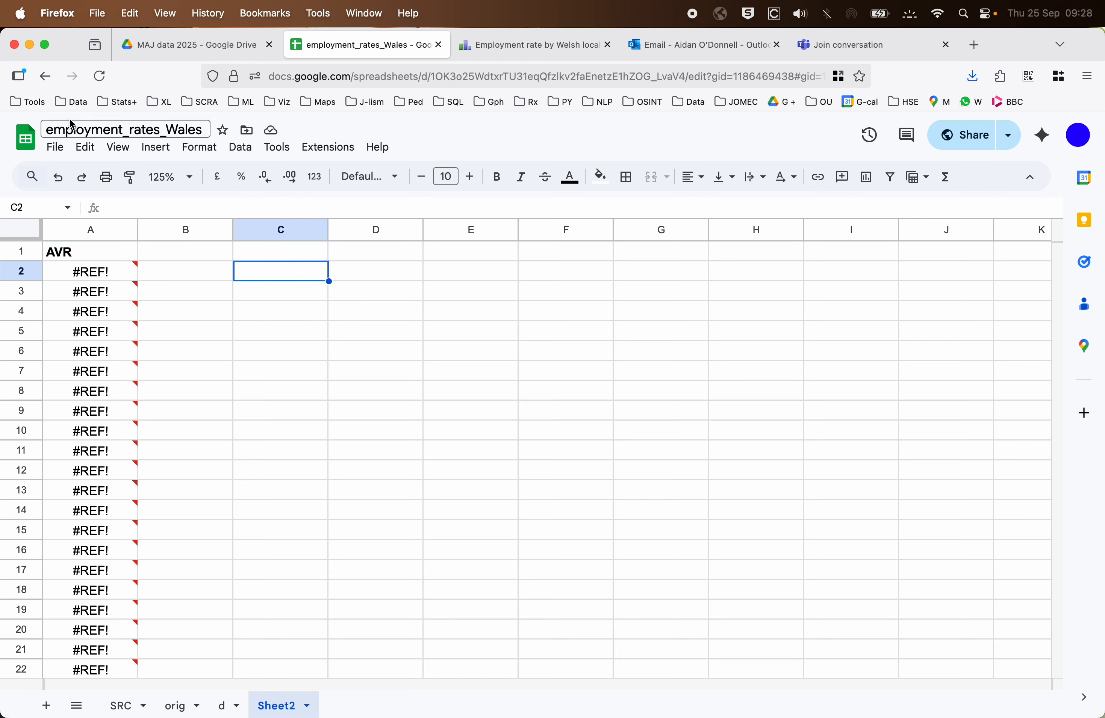
left_click(85, 148)
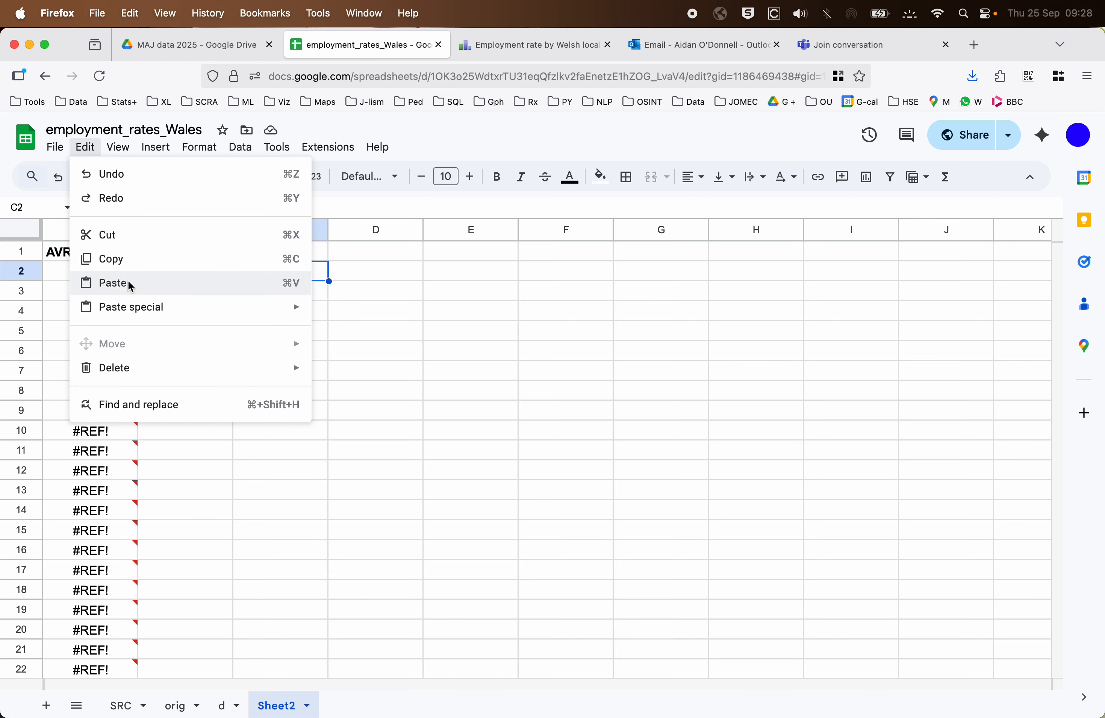
mouse_move(164, 309)
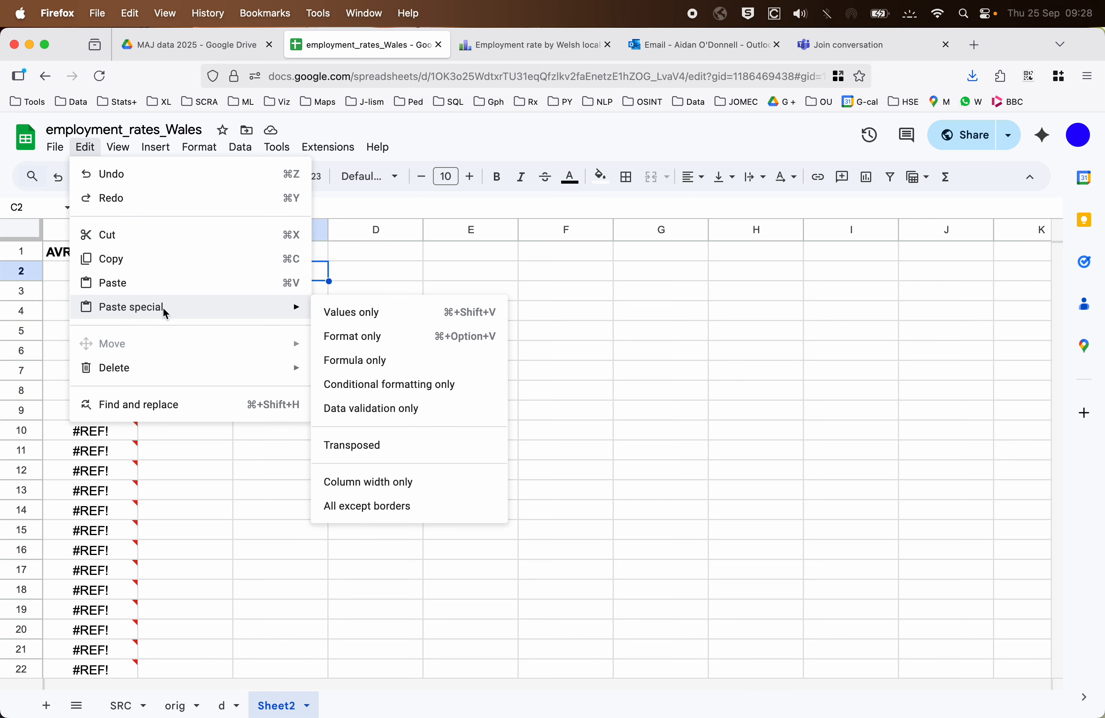
left_click(375, 320)
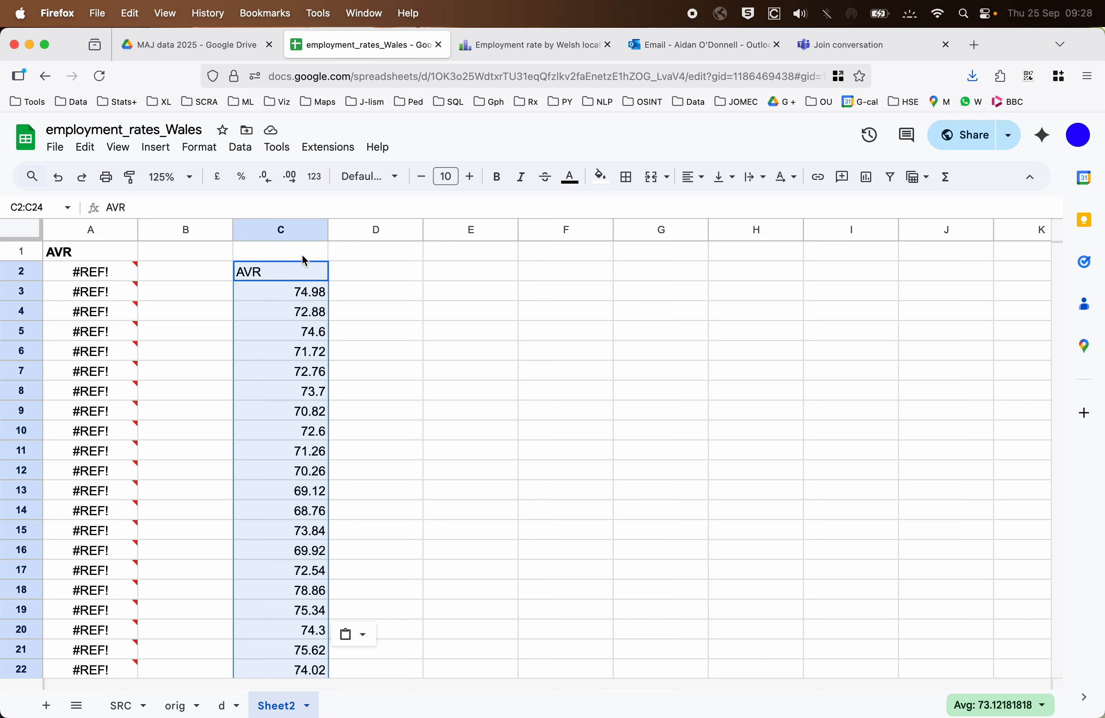
key("super+z")
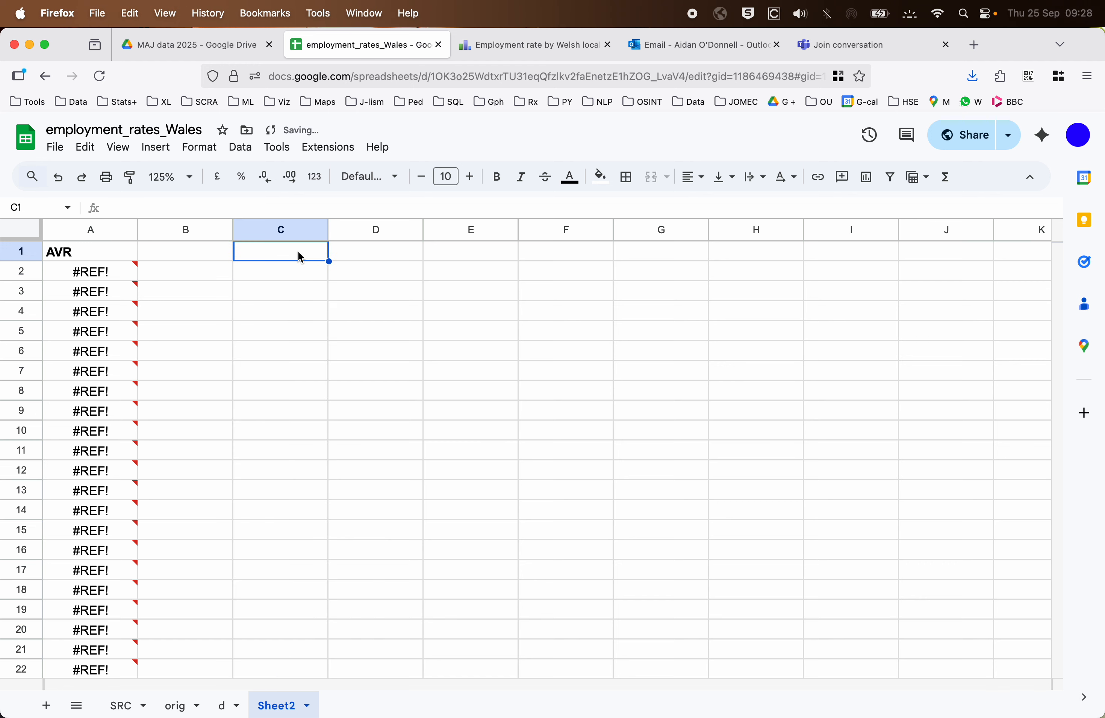
Paste the copied AVR column as values only into Sheet2 starting at C1, and check the content of C2.
left_click(85, 148)
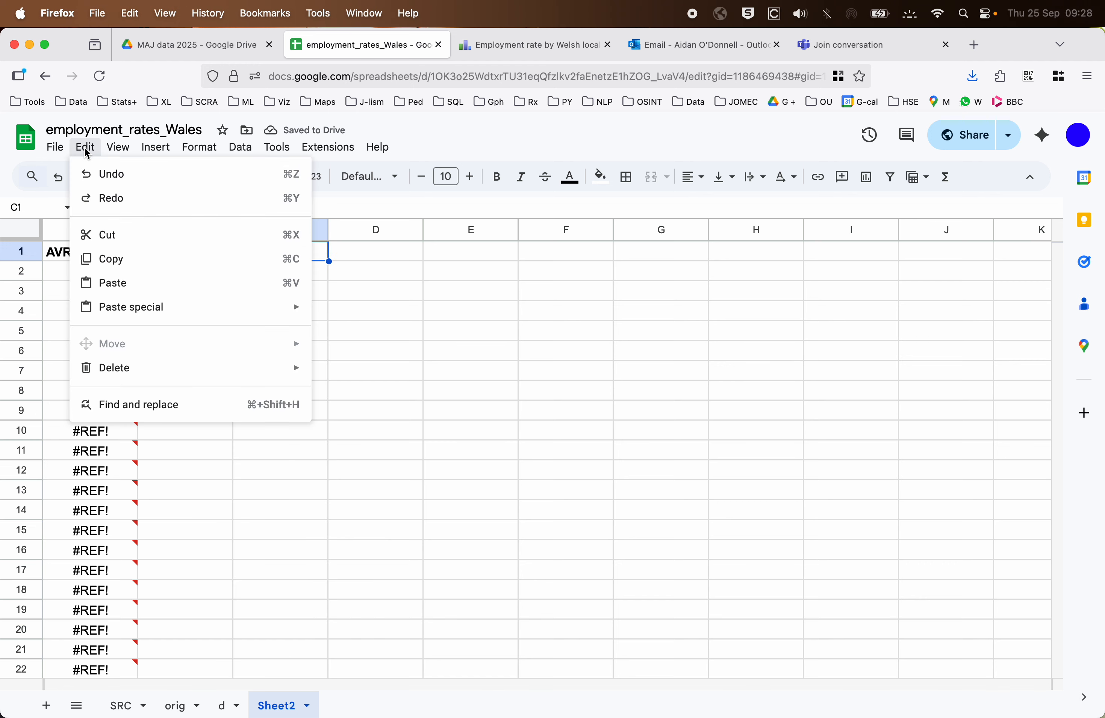
mouse_move(253, 302)
left_click(389, 313)
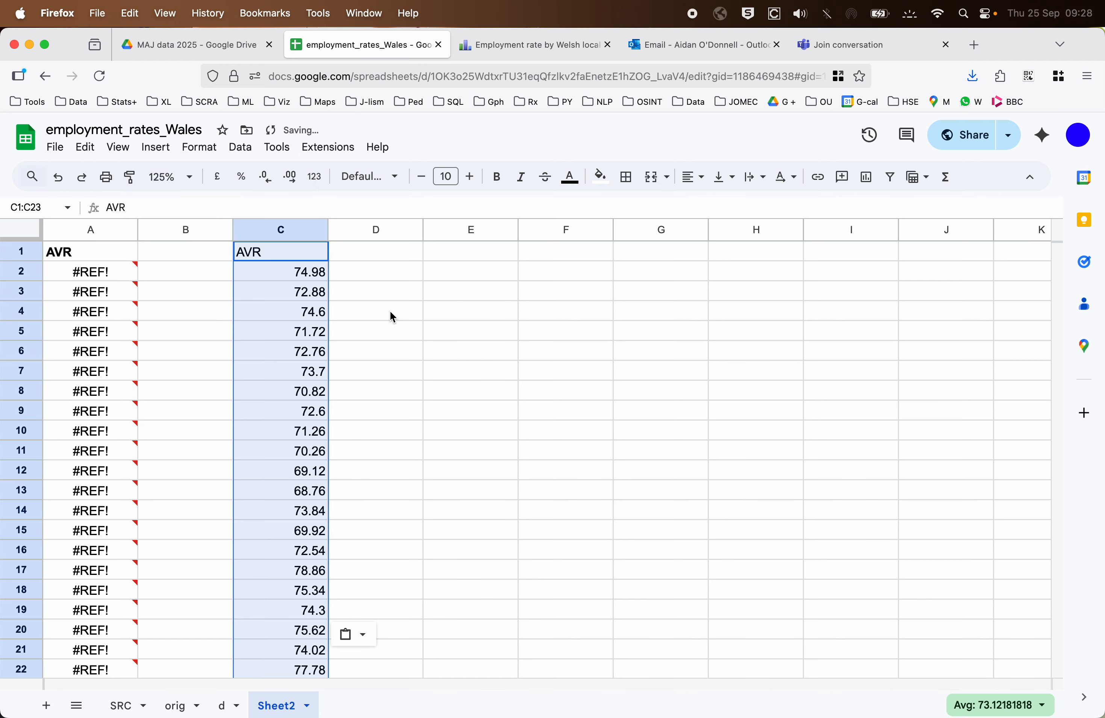
left_click(363, 280)
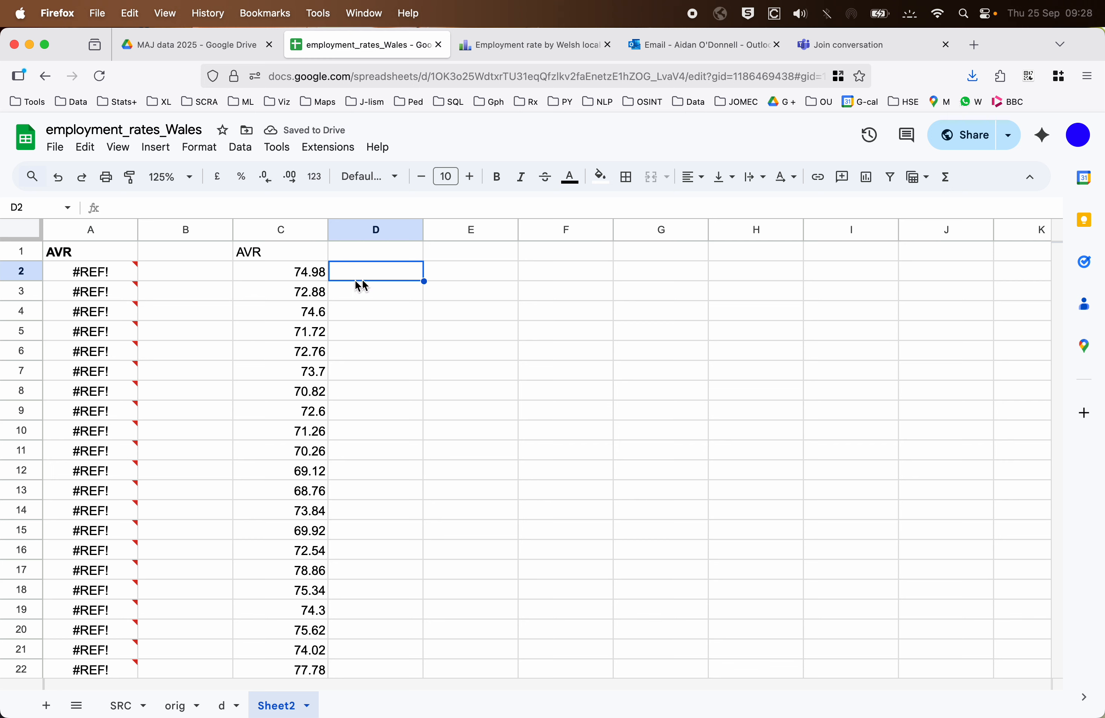
left_click(315, 275)
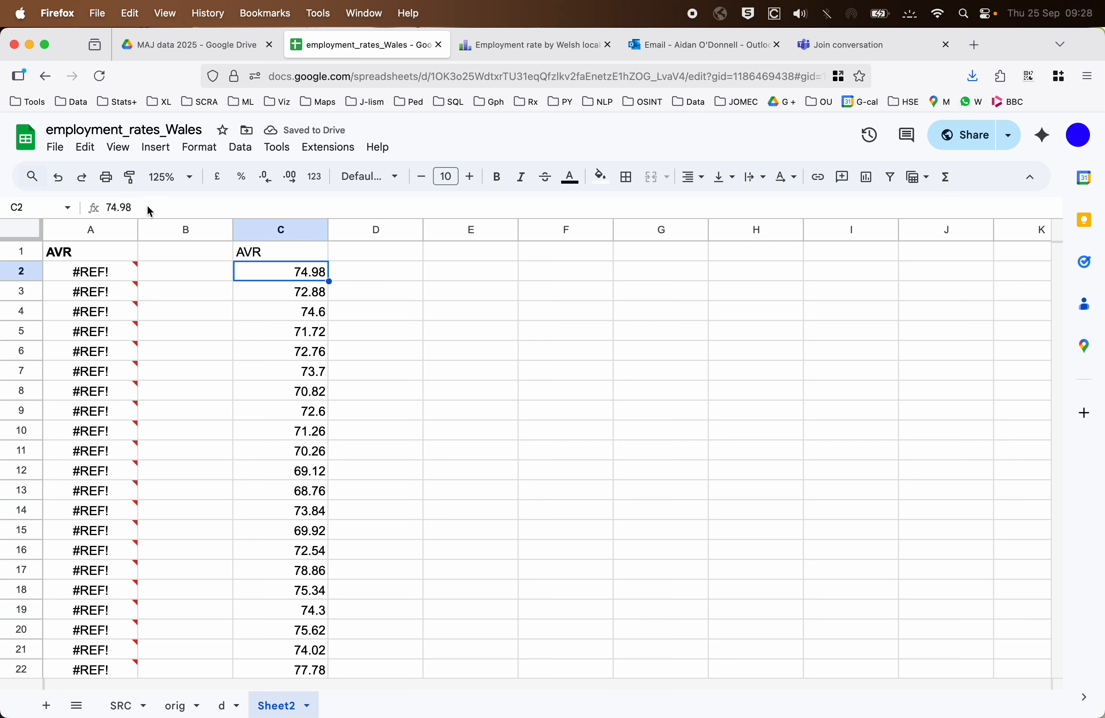
double_click(119, 208)
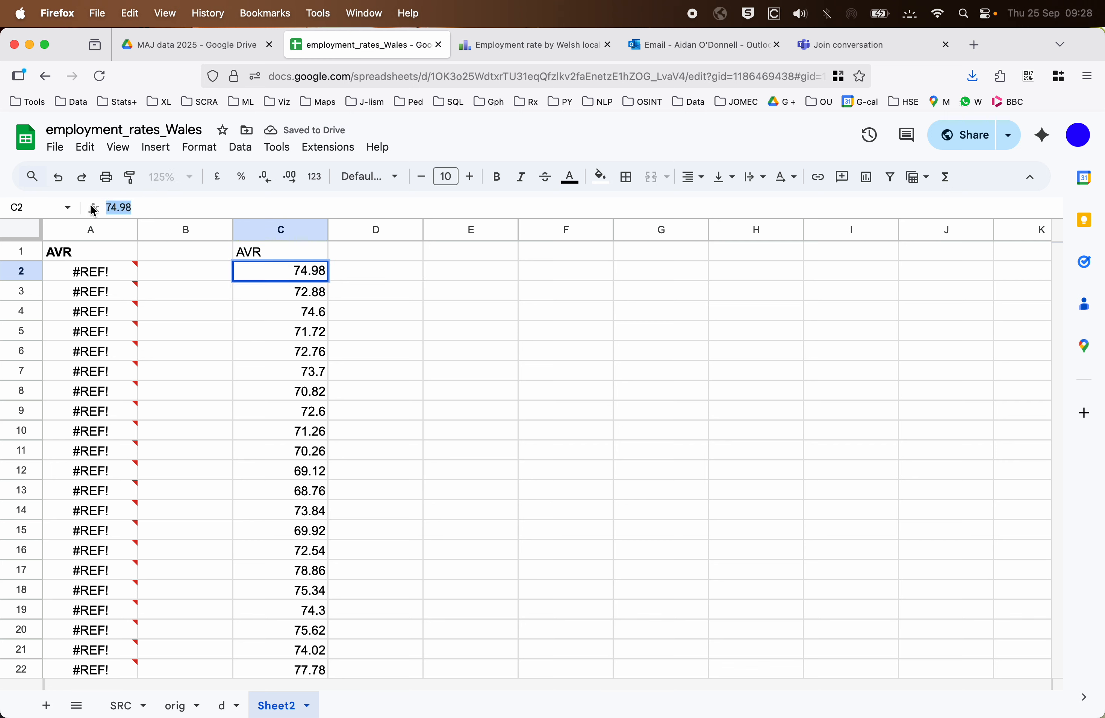
left_click(310, 296)
key("Up")
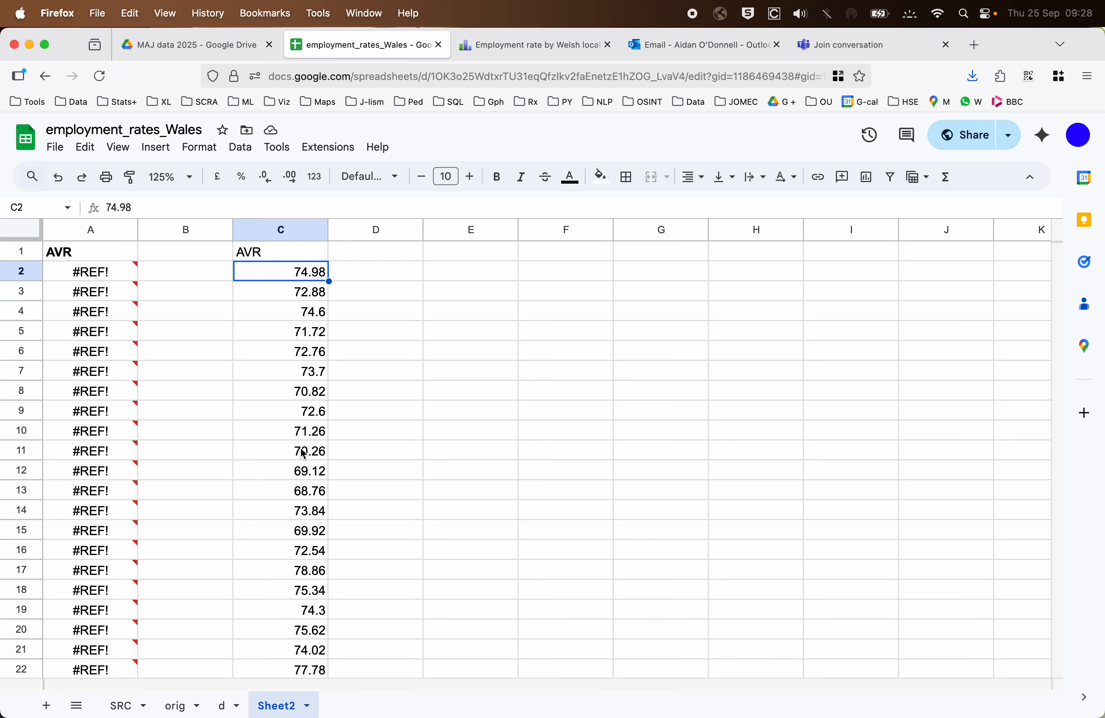
Return to sheet d and examine the Area and LA entries in the Conwy and Denbighshire rows.
left_click(228, 707)
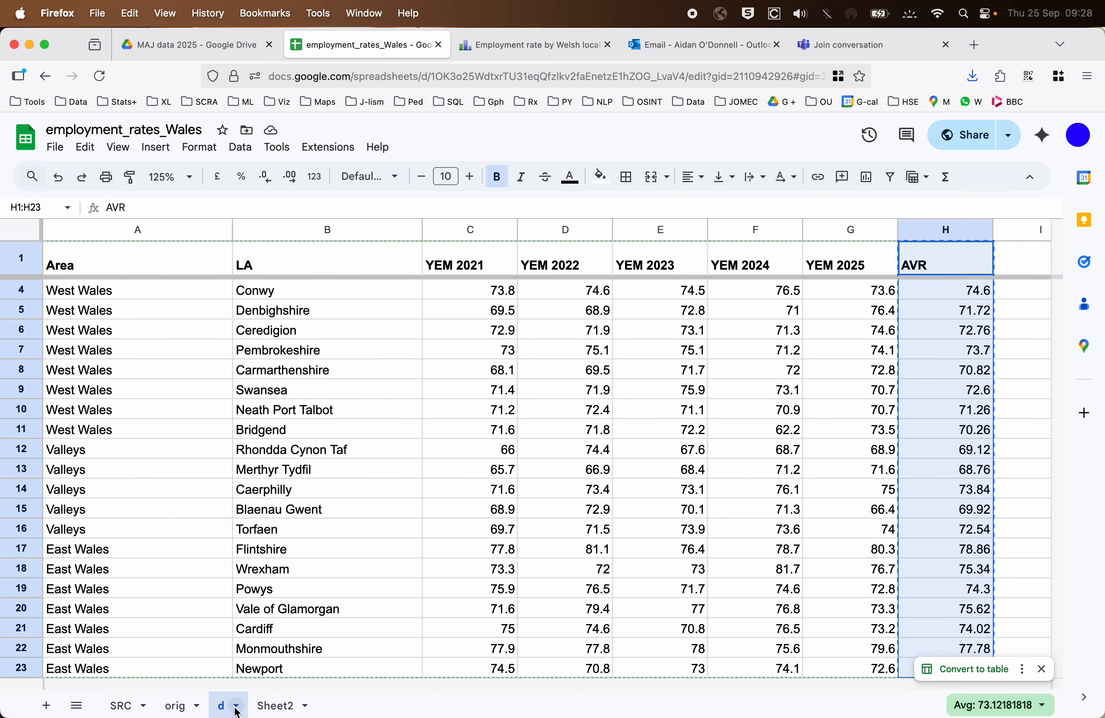
left_click(154, 296)
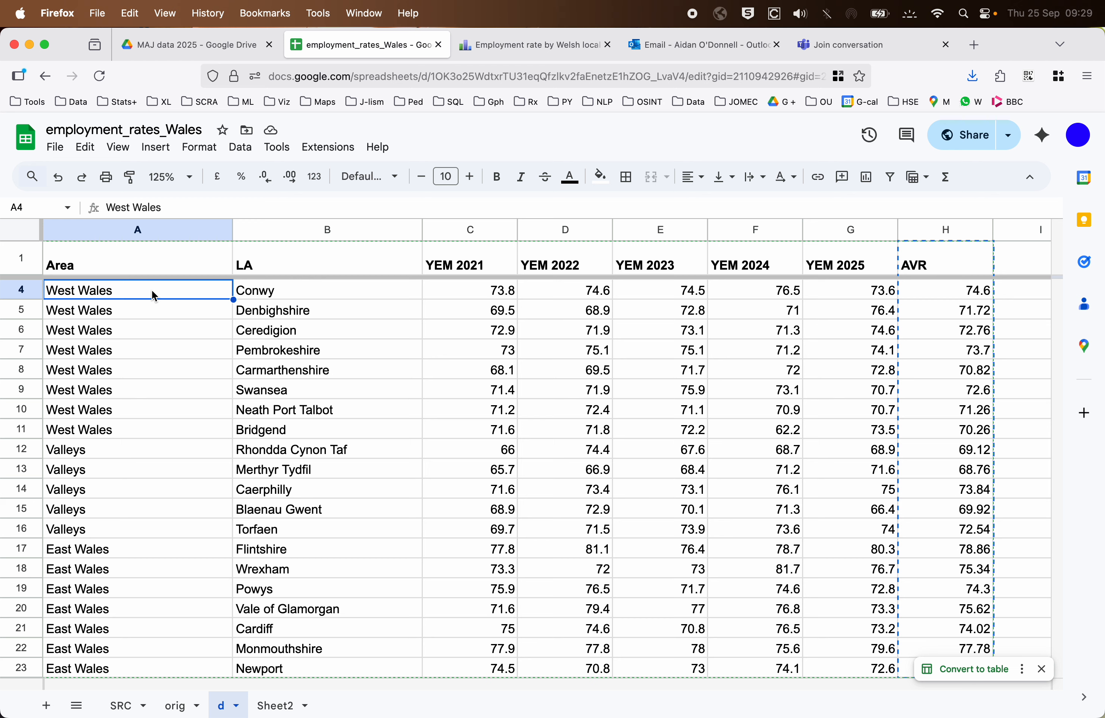
left_click(297, 292)
left_click(115, 295)
left_click(299, 293)
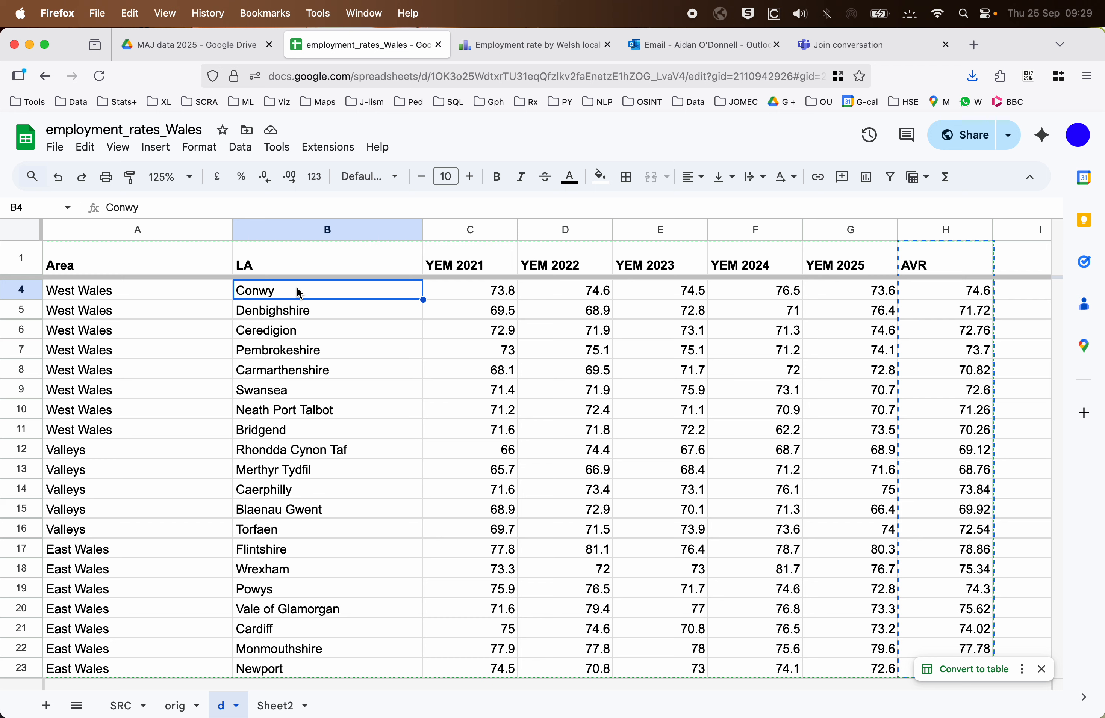
left_click(301, 316)
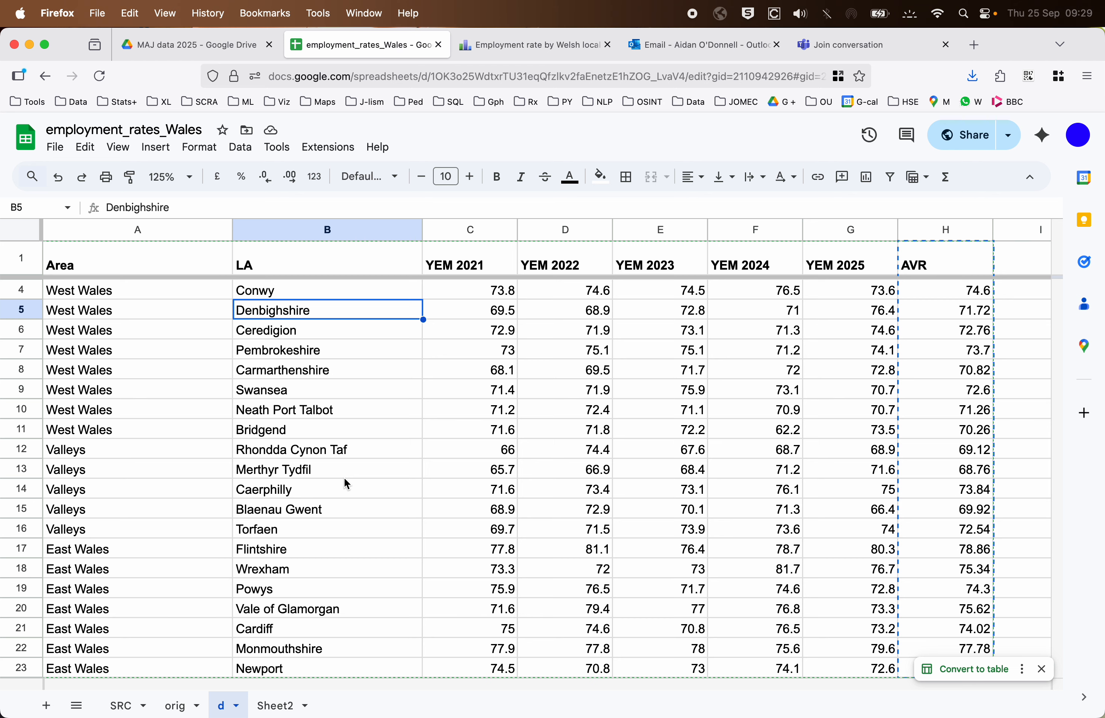
Import codes_ok.csv from the Desktop into the spreadsheet, using the Insert new sheet(s) import location.
left_click(54, 147)
left_click(120, 232)
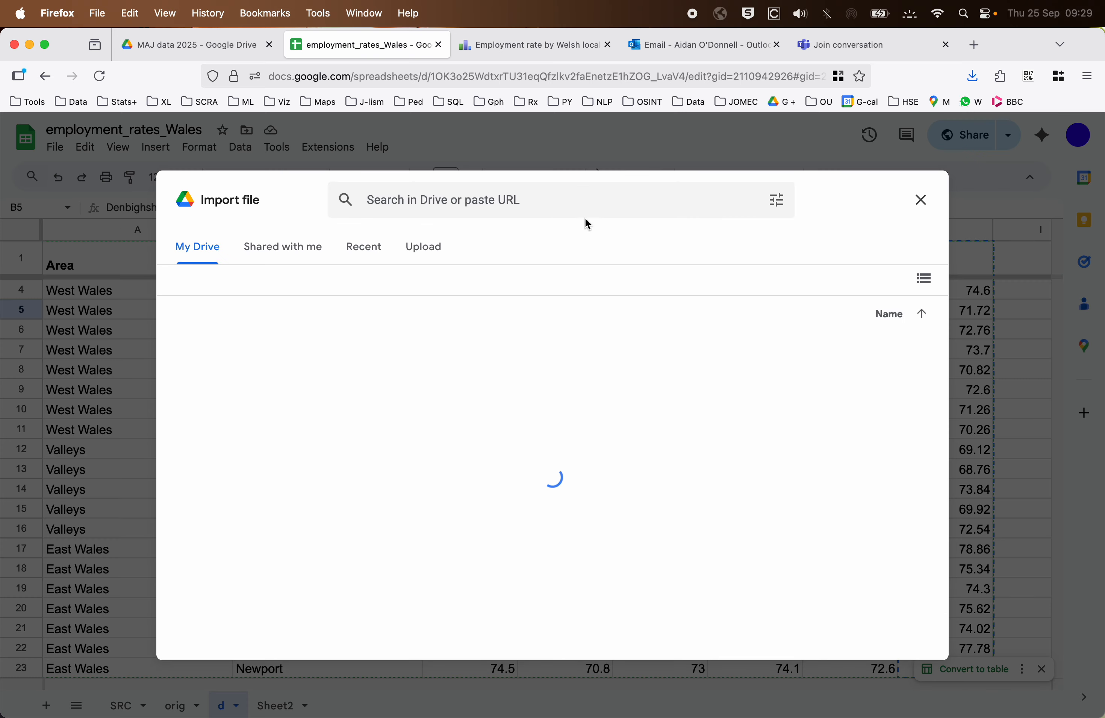
left_click(426, 252)
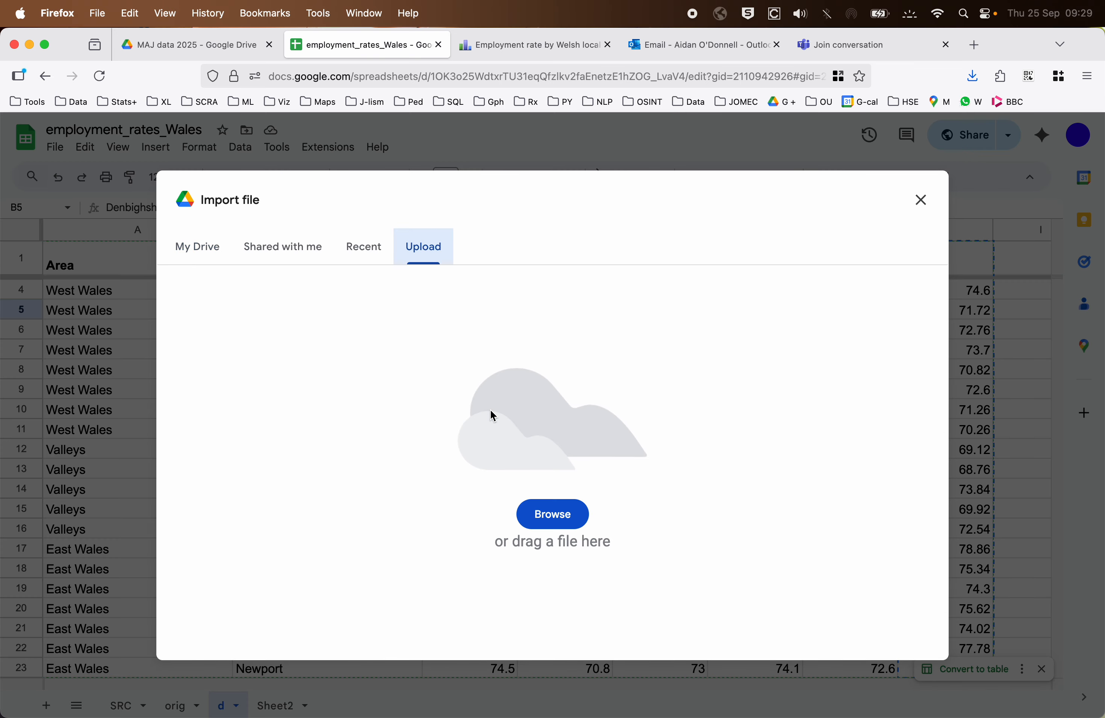
left_click(554, 516)
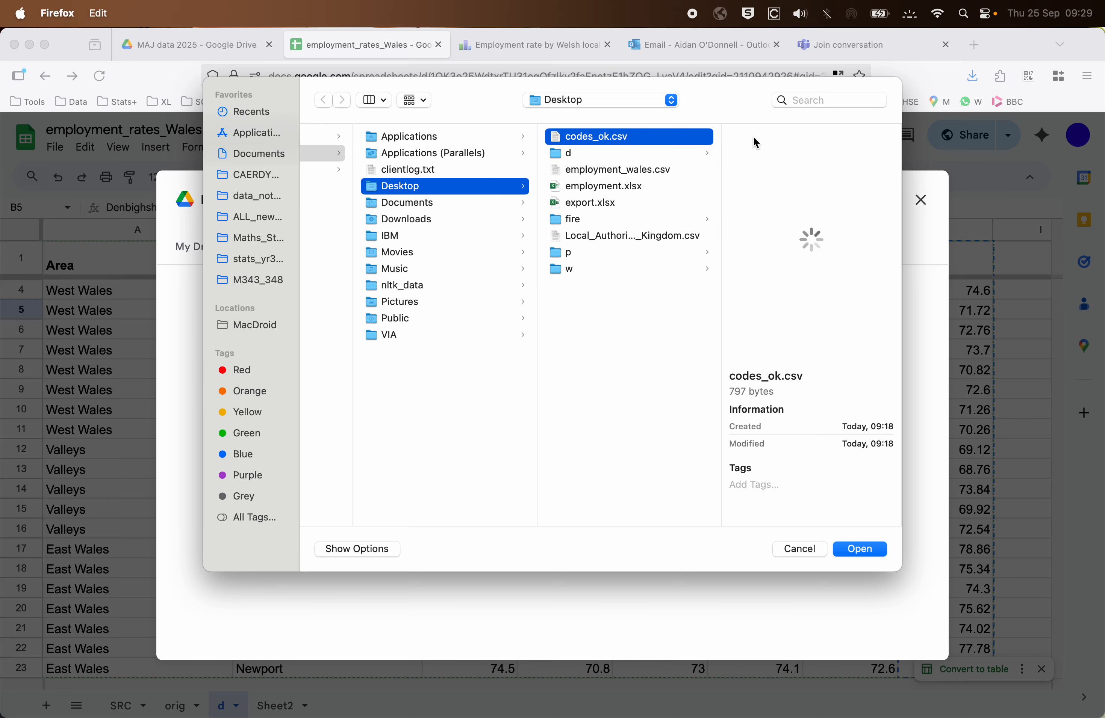
key("Return")
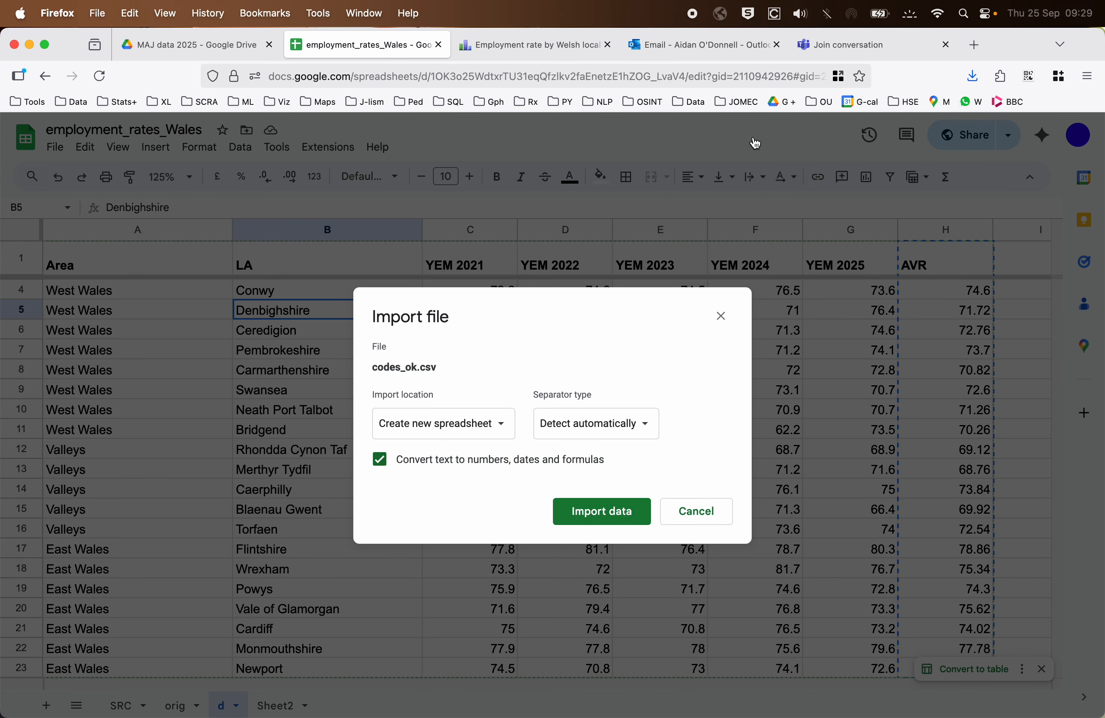
left_click(489, 425)
left_click(490, 448)
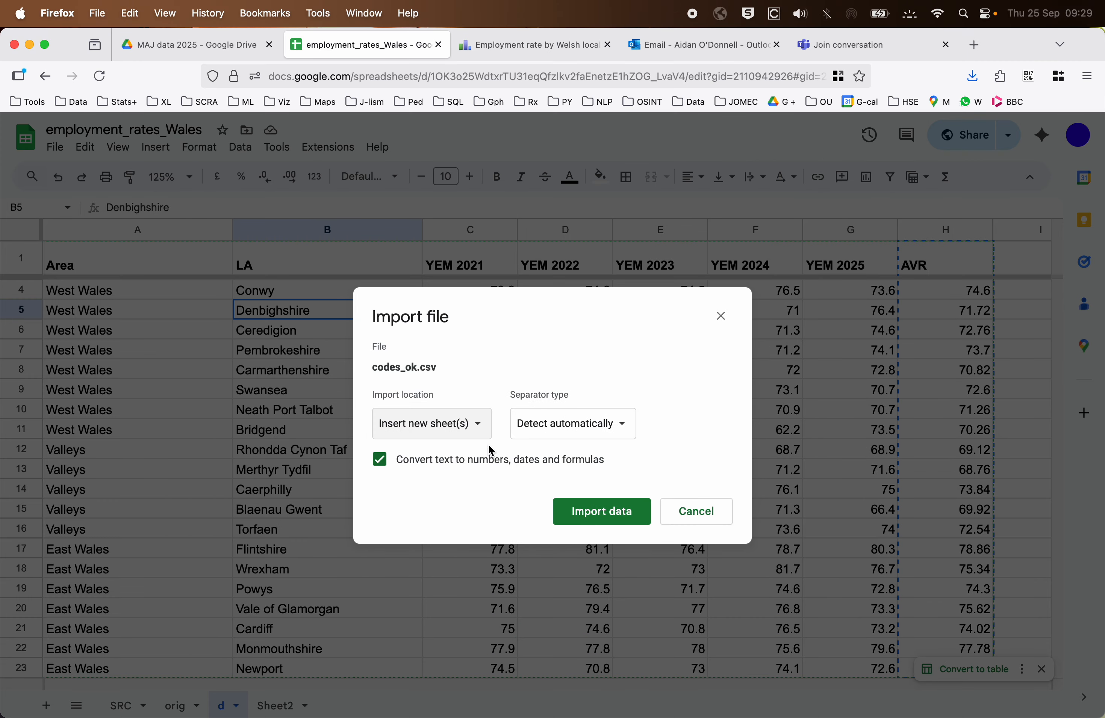
left_click(614, 519)
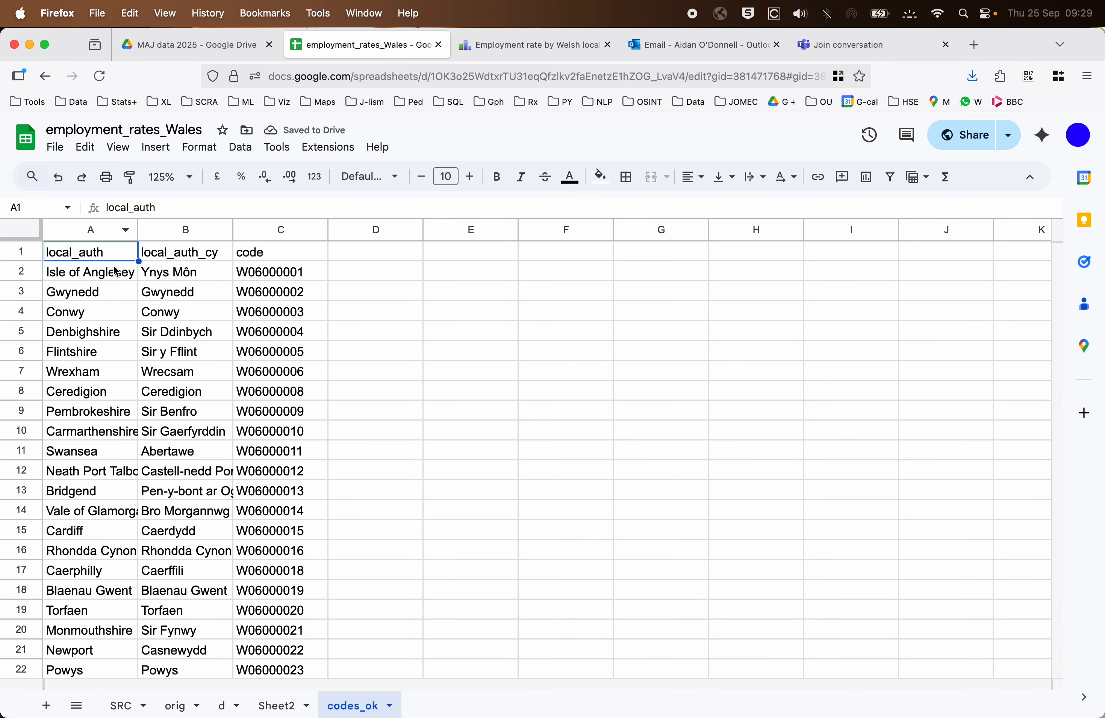
Examine the English name, Welsh name and code of the first local authority in the codes_ok sheet.
left_click(100, 276)
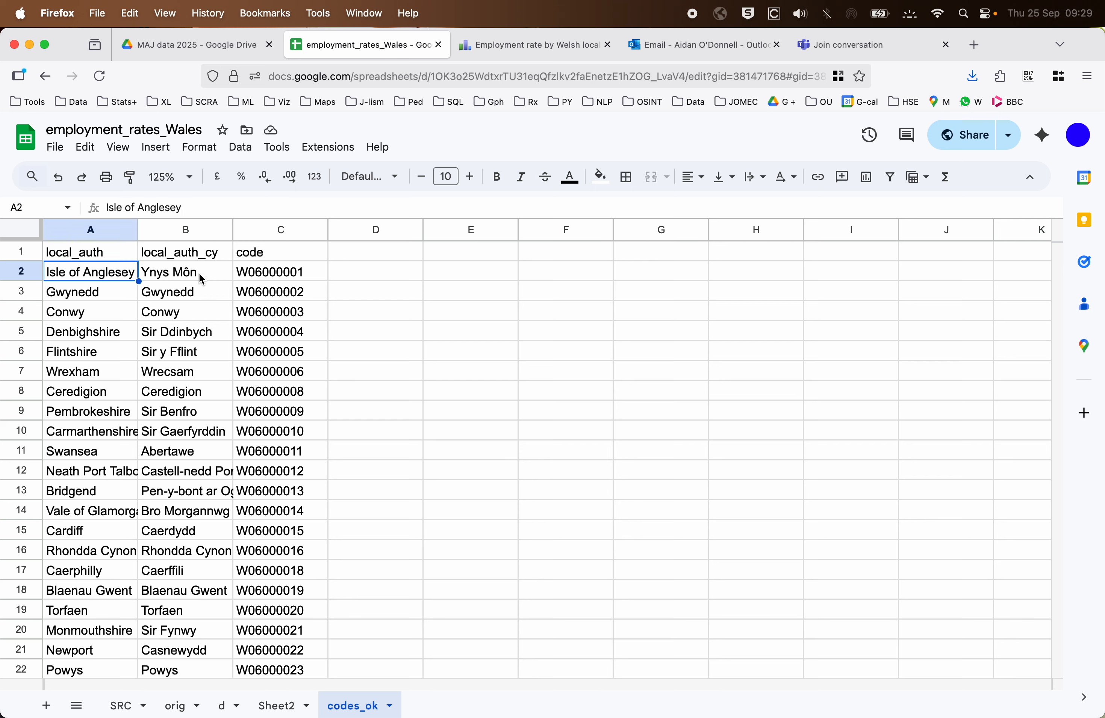
left_click(209, 279)
left_click(295, 281)
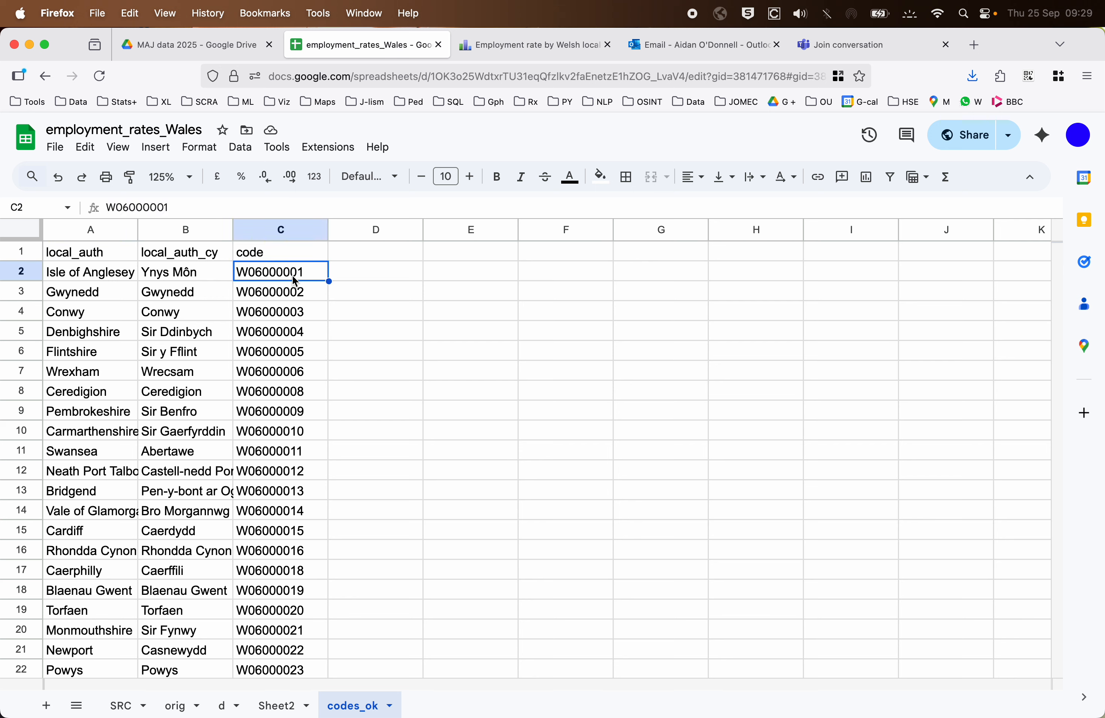
Move Sheet2 in front of the SRC sheet and rename it paste.
left_click(278, 708)
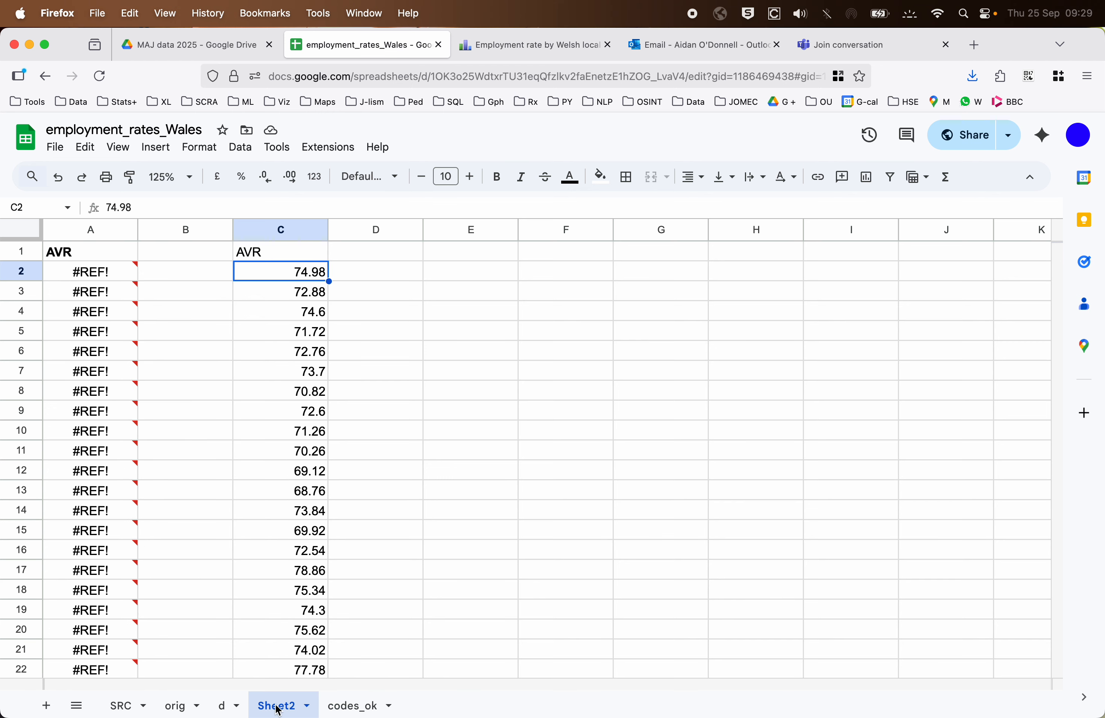
left_click_drag(278, 708, 105, 702)
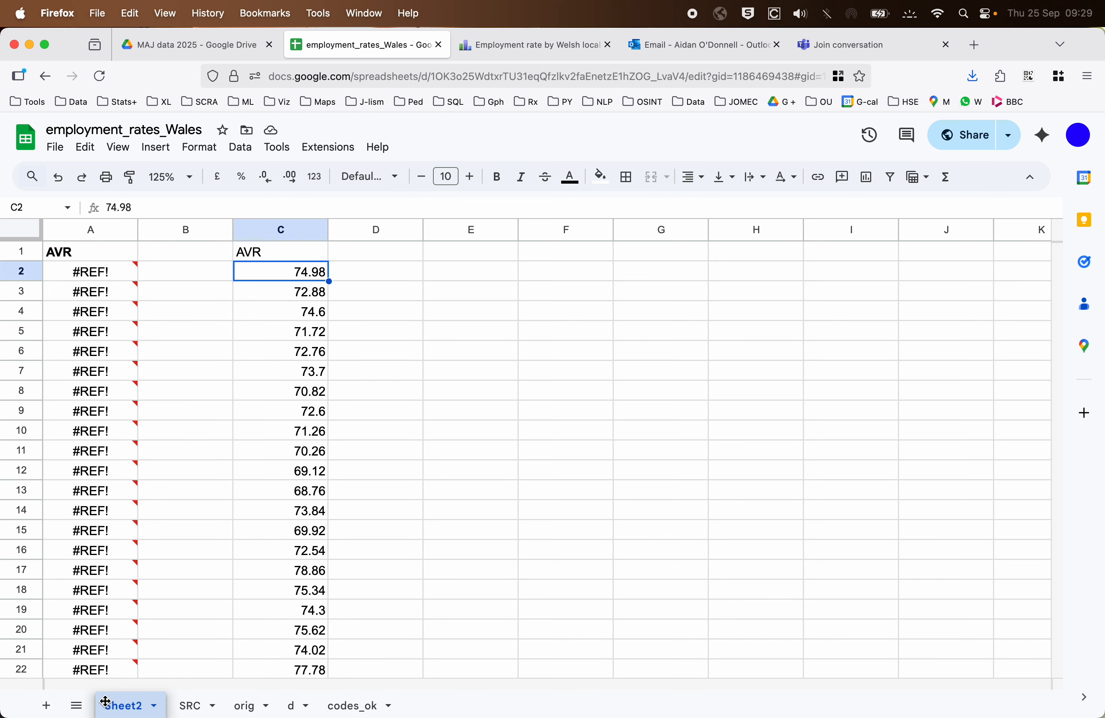
double_click(128, 712)
type("paSS")
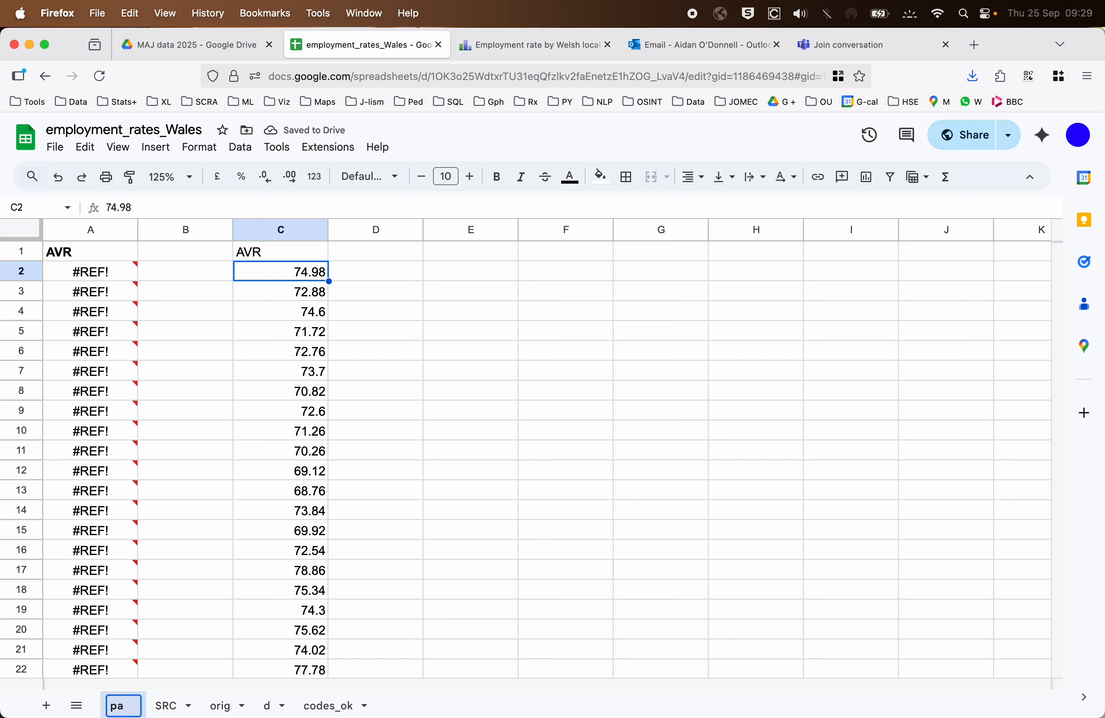
key("BackSpace")
key("BackSpace")
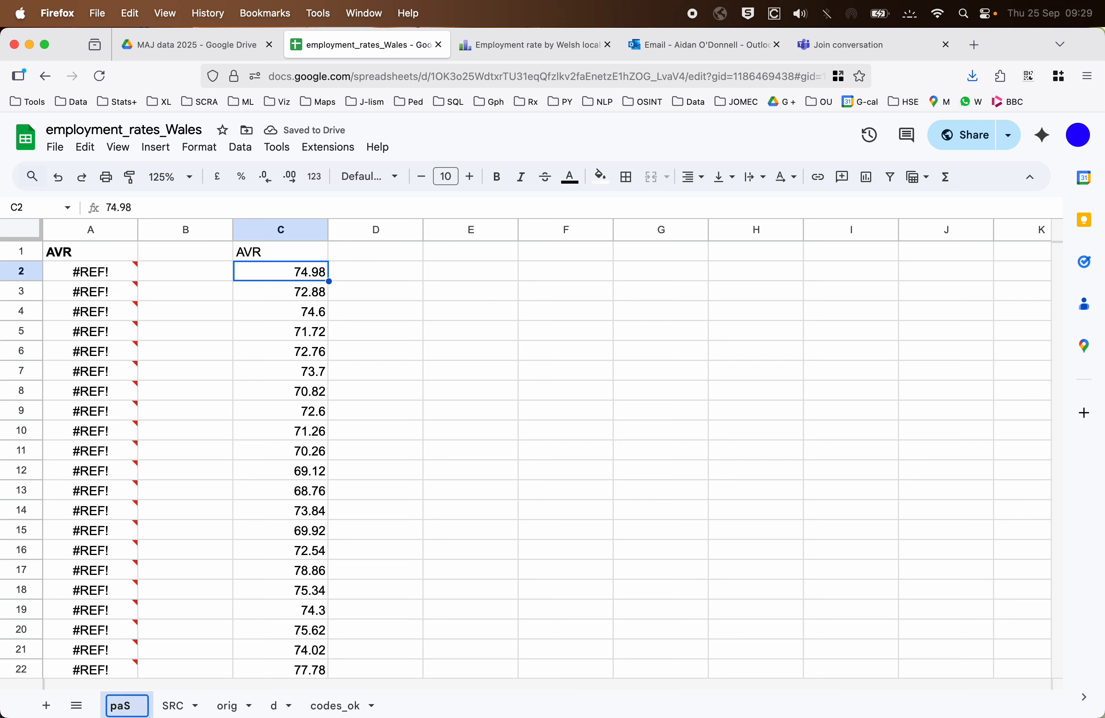
type("ste")
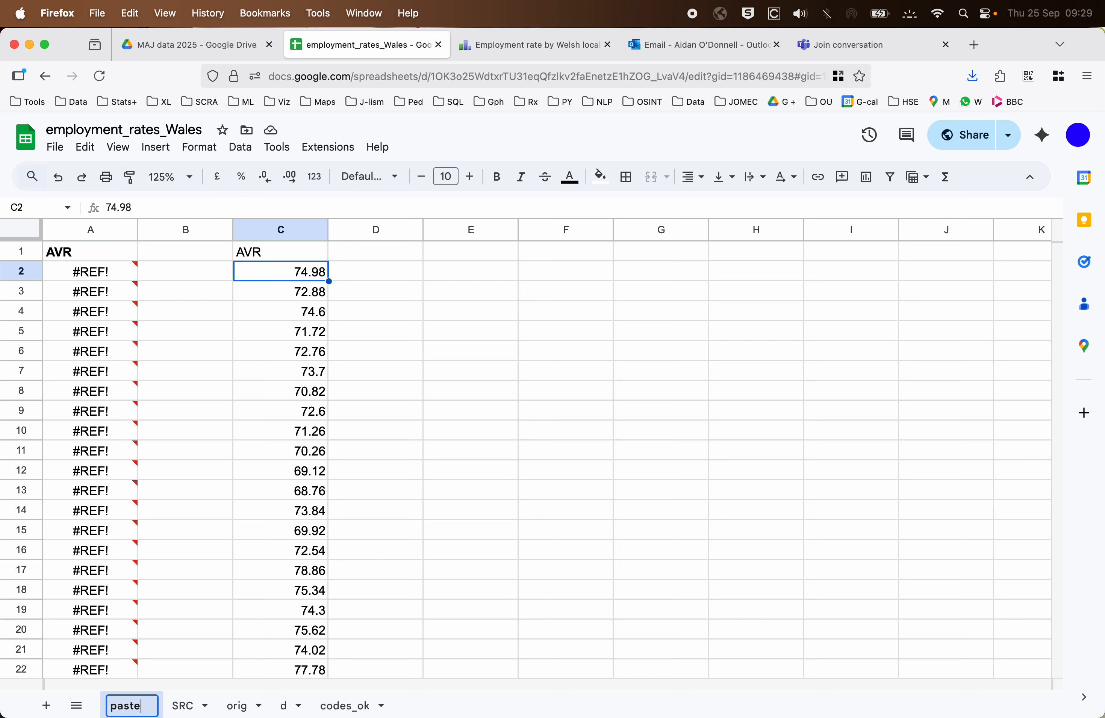
key("Return")
Insert a column before local_auth in the codes_ok sheet, head it Code, and widen the local_auth column.
left_click(329, 707)
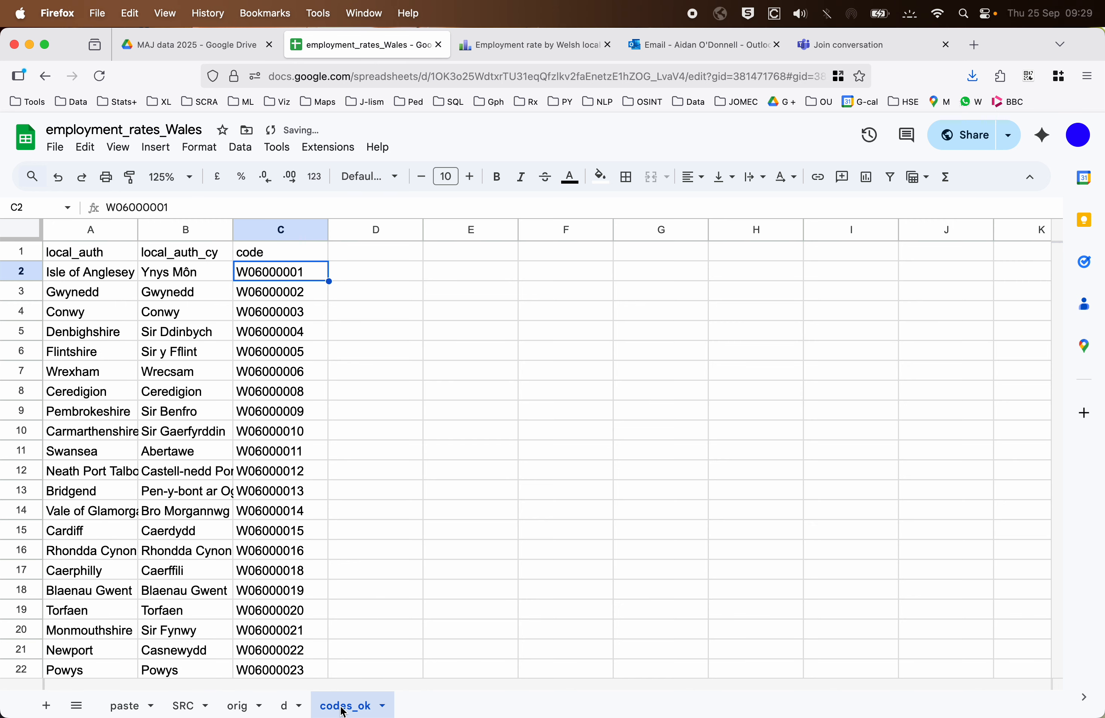
left_click(67, 233)
right_click(68, 233)
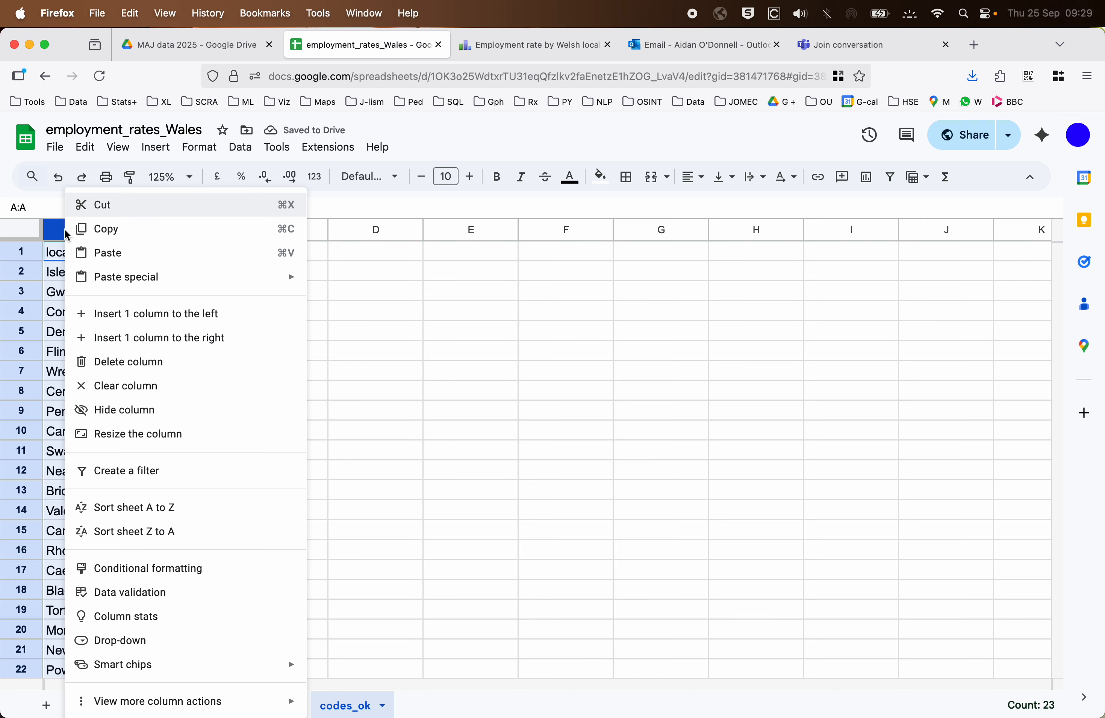
left_click(188, 322)
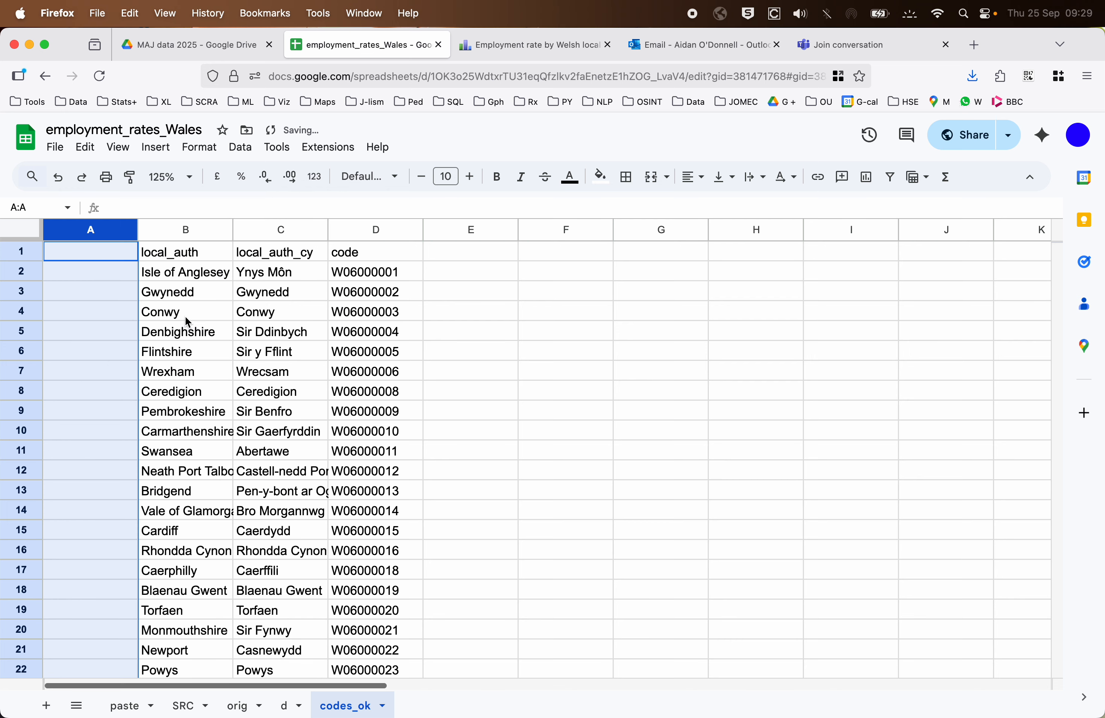
left_click(90, 261)
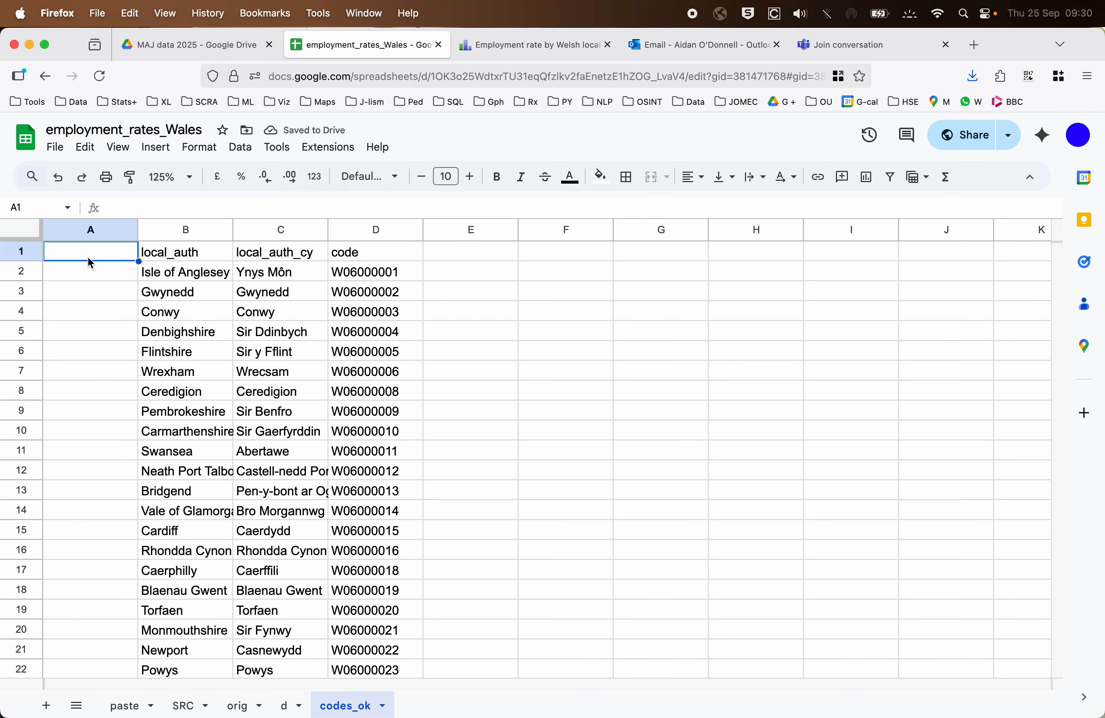
type("Code")
key("Return")
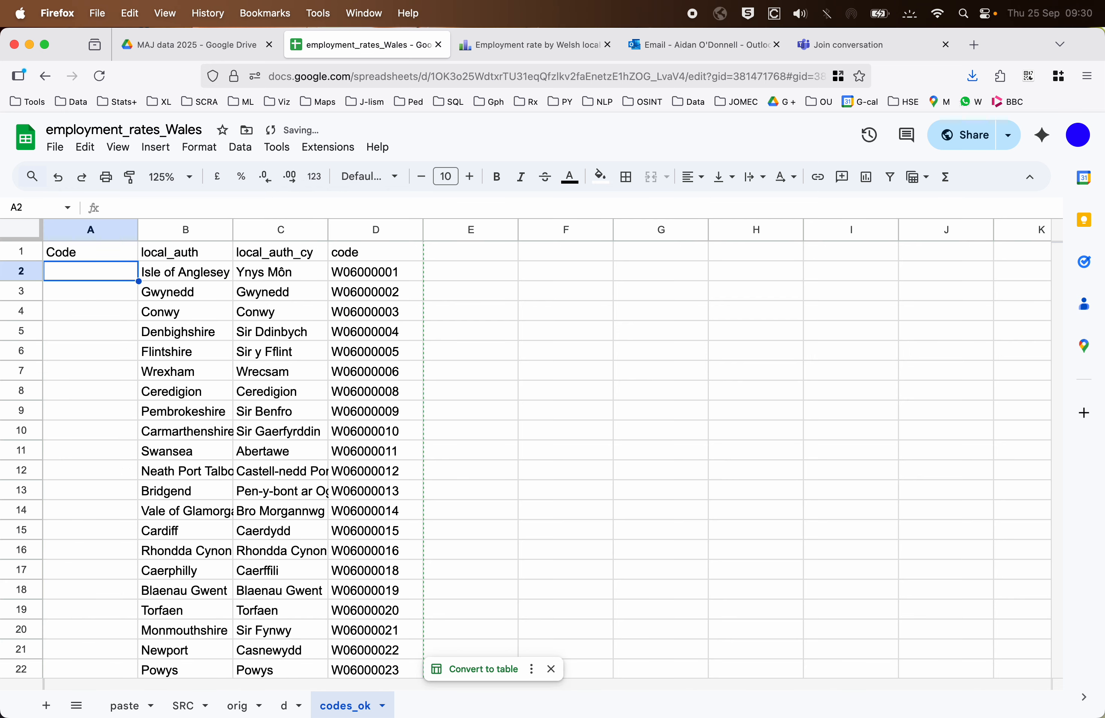
left_click_drag(232, 230, 279, 230)
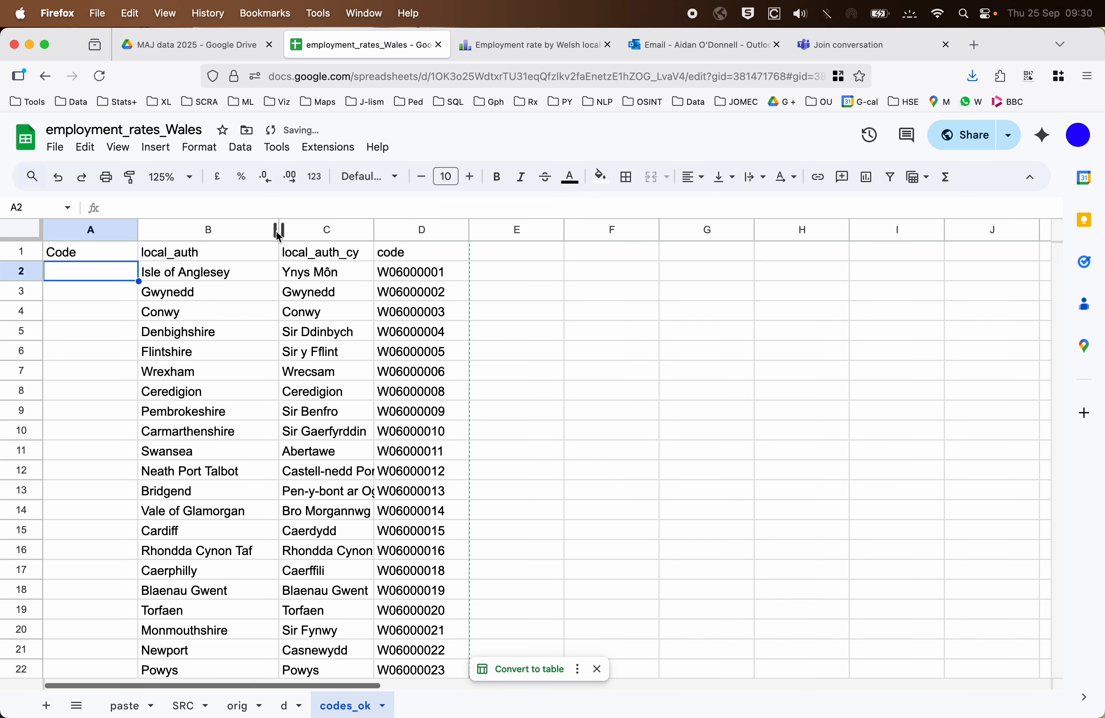
type("=")
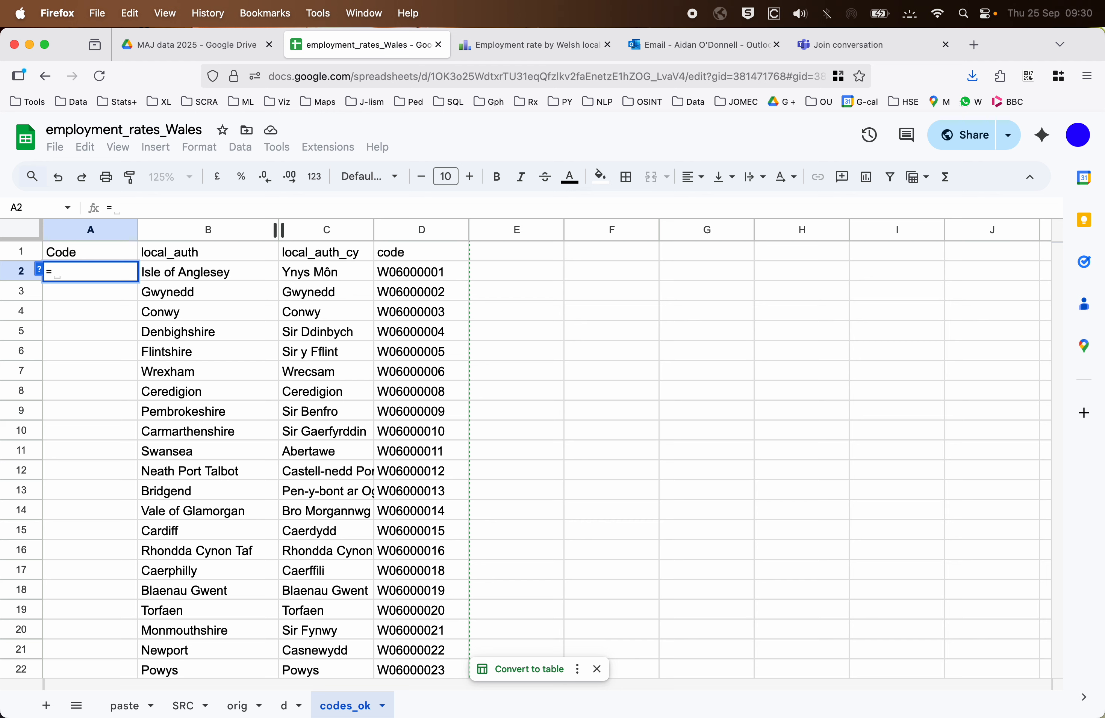
type("VLOO")
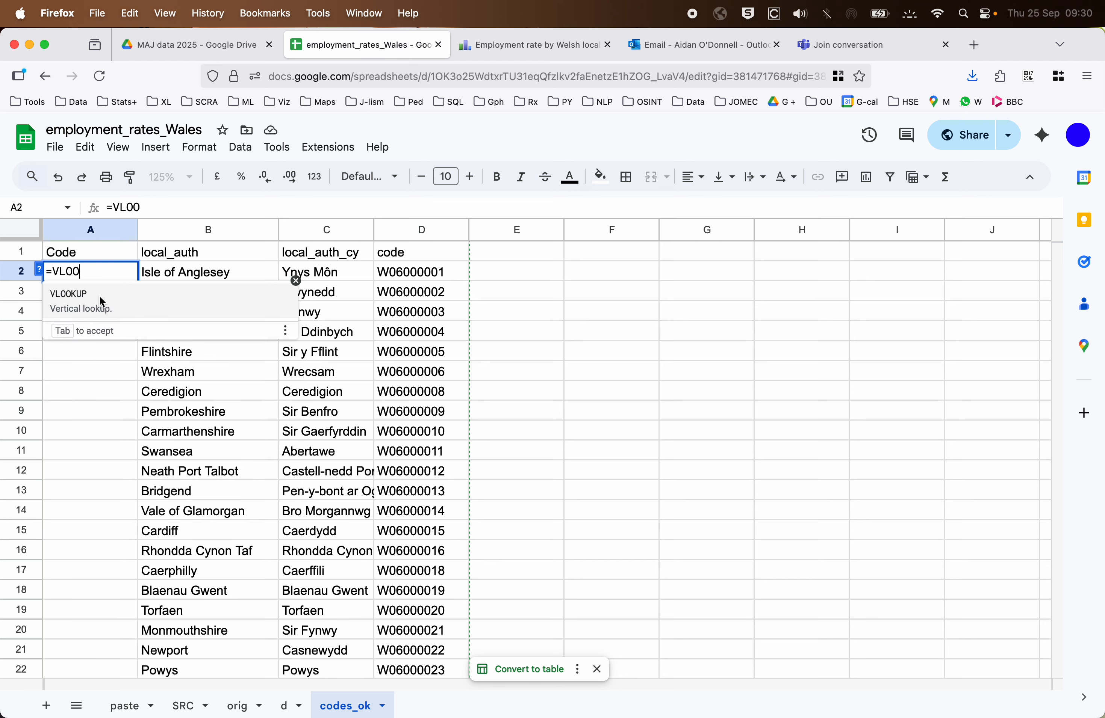
left_click(85, 301)
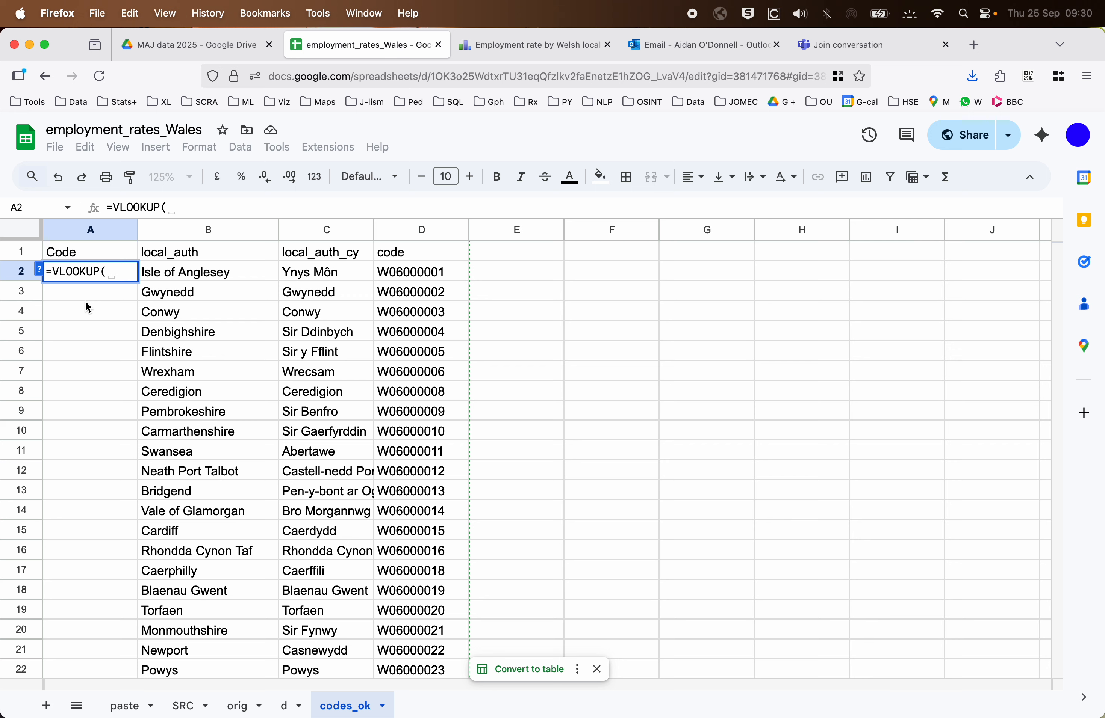
left_click(227, 277)
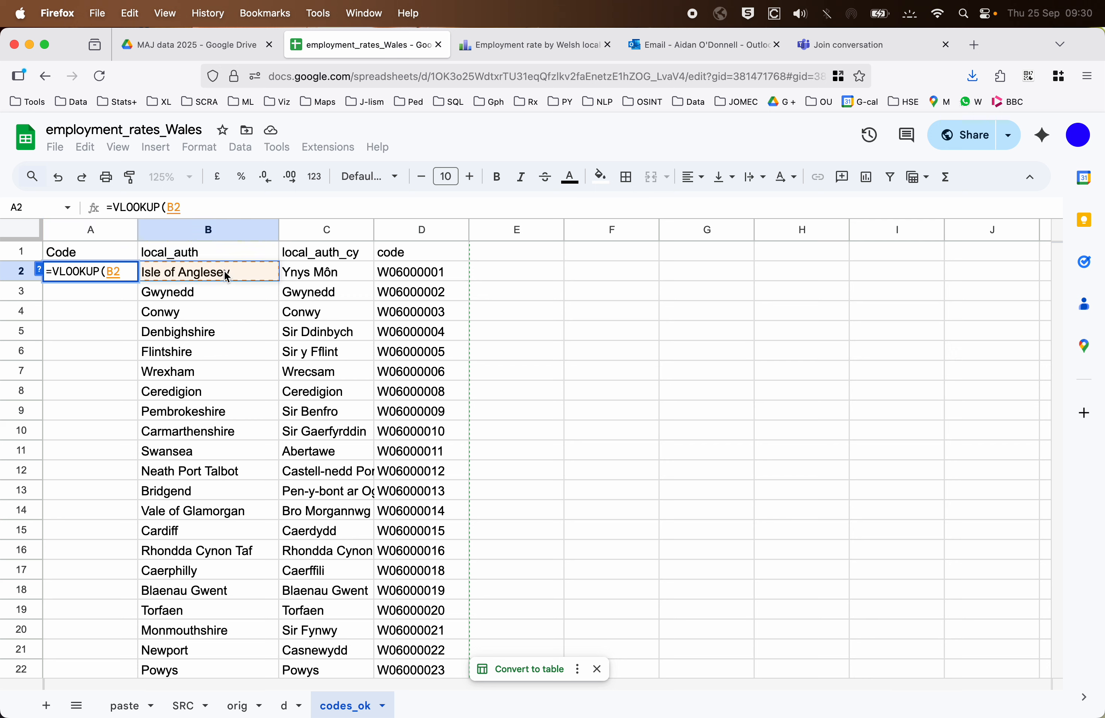
type(",")
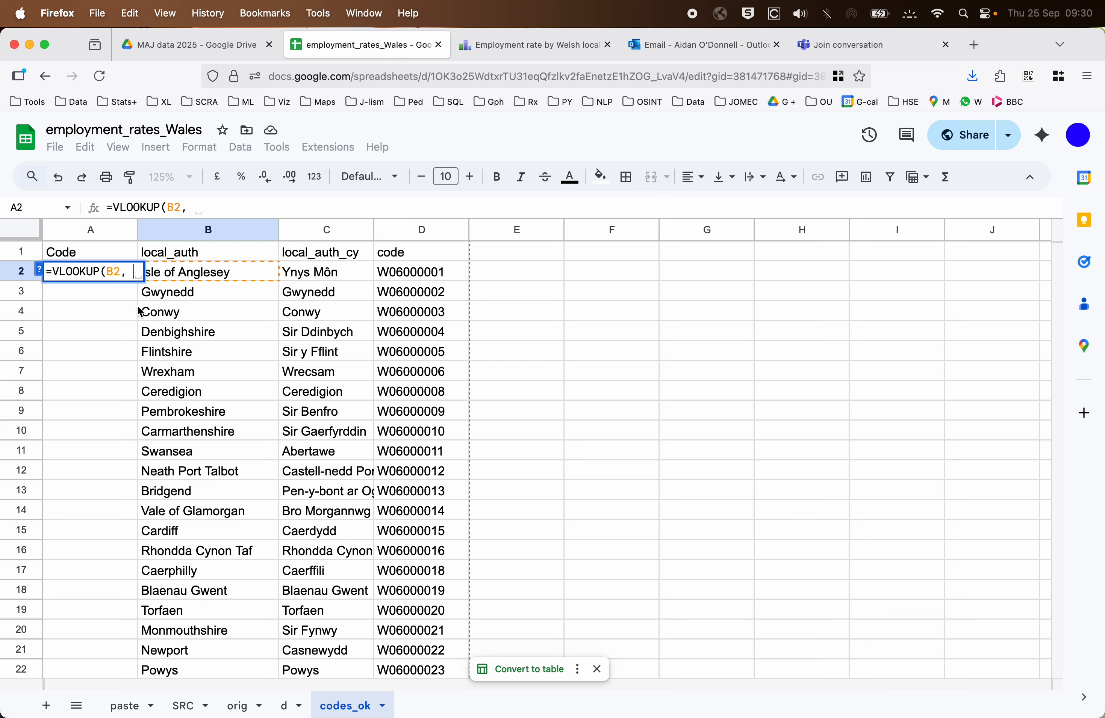
left_click(114, 336)
left_click(89, 236)
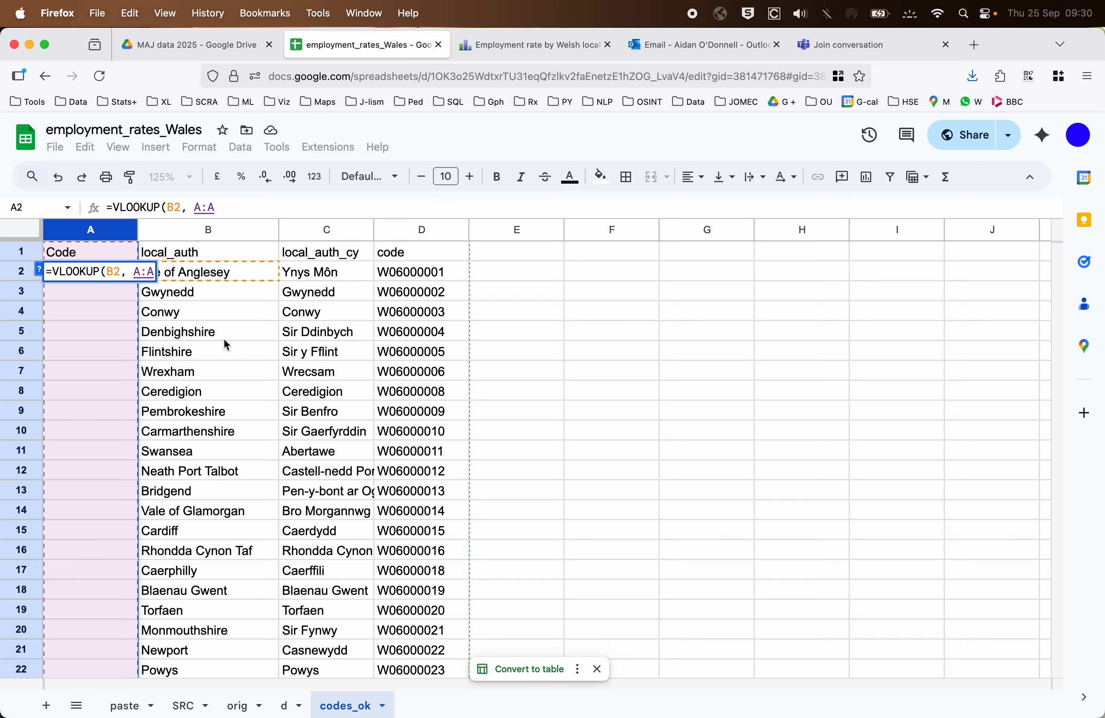
left_click(151, 274)
left_click_drag(154, 276, 45, 274)
key("BackSpace")
left_click(221, 303)
Delete the empty Code column A from the codes_ok sheet.
left_click(98, 231)
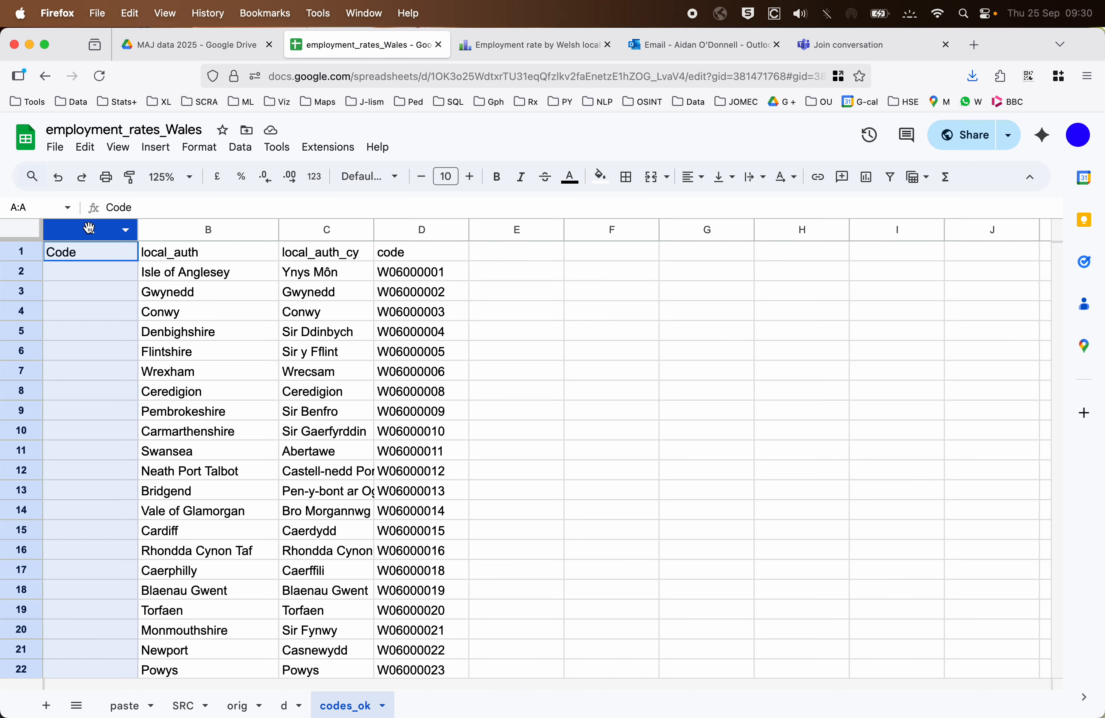
right_click(98, 231)
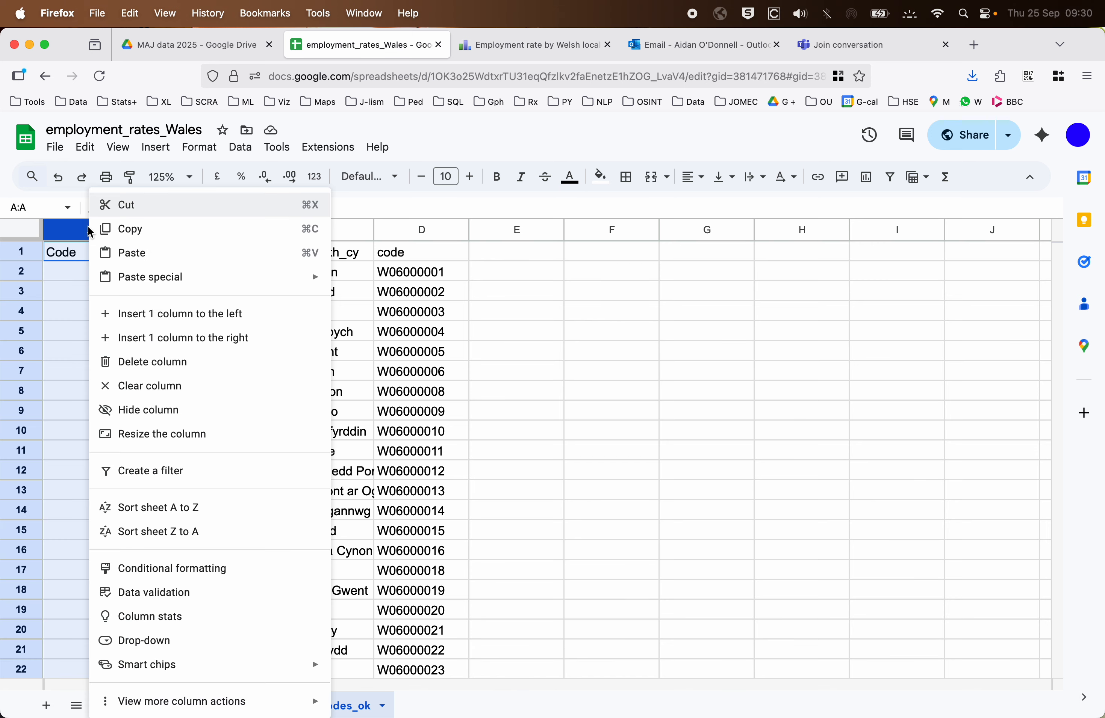
left_click(224, 361)
left_click(311, 530)
Insert a new column before Area in sheet d and head it Code.
left_click(288, 713)
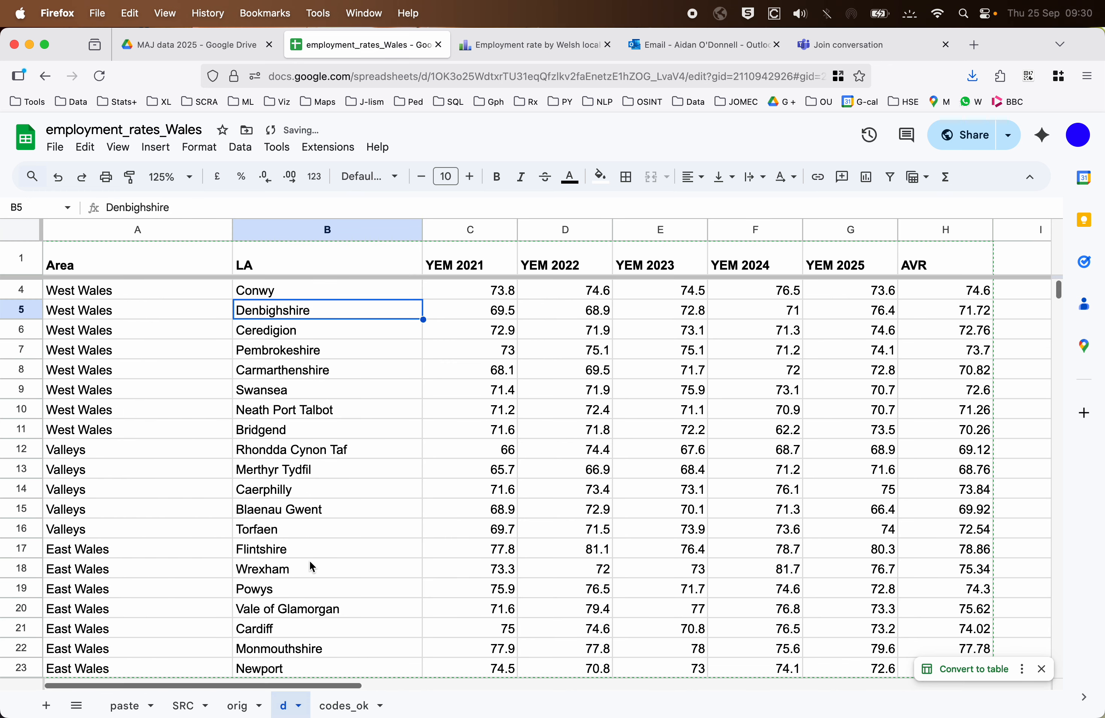
left_click(121, 231)
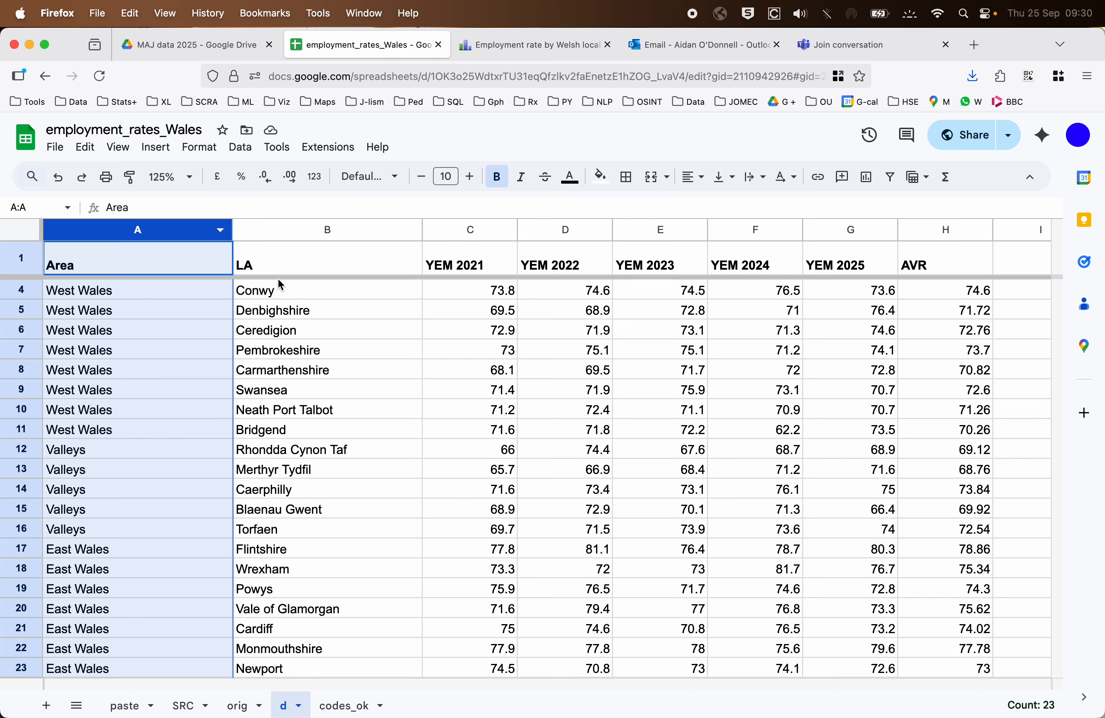
left_click(311, 296)
scroll(313, 303, "up", 1)
left_click(313, 295)
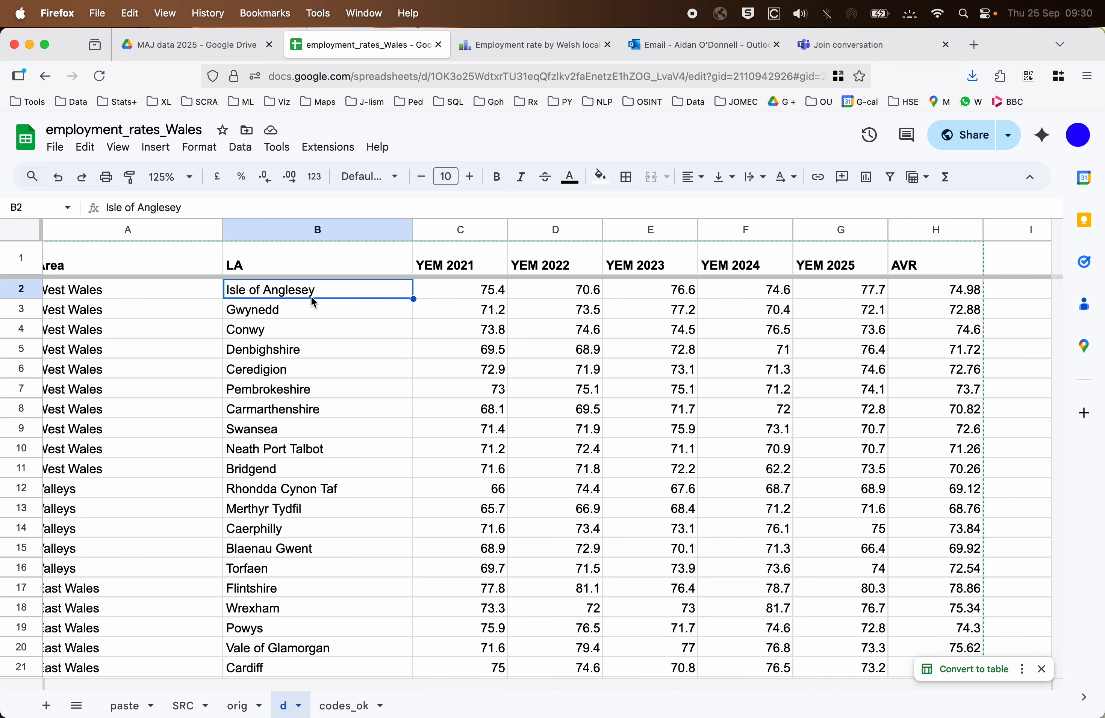
left_click(120, 236)
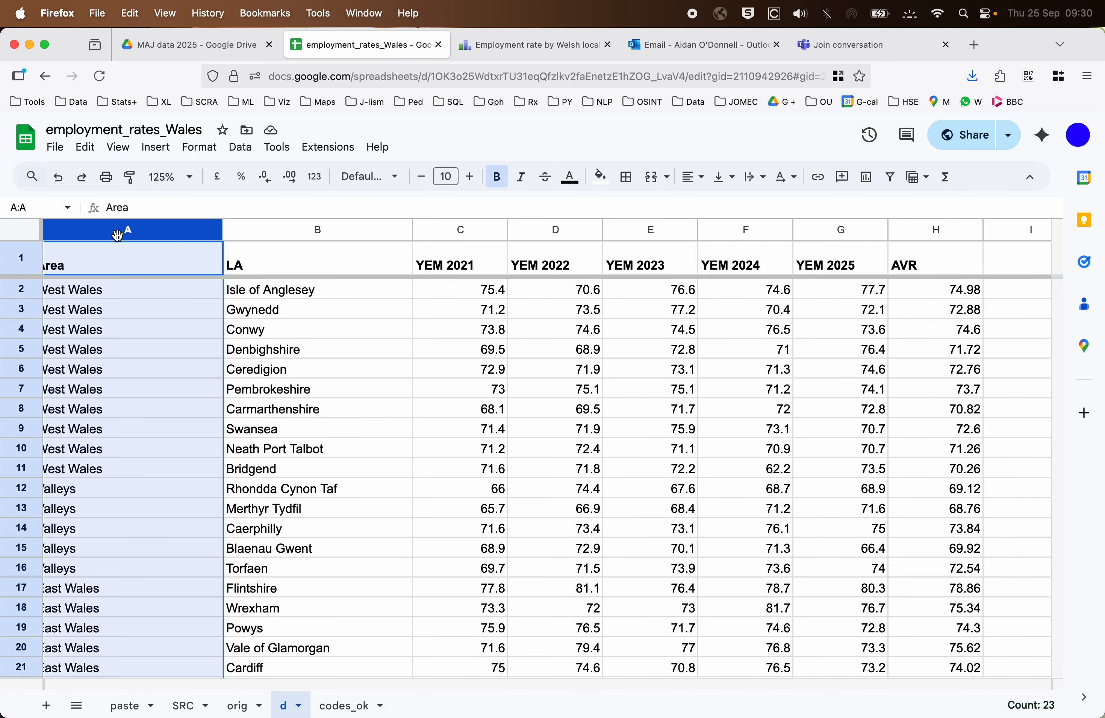
right_click(117, 235)
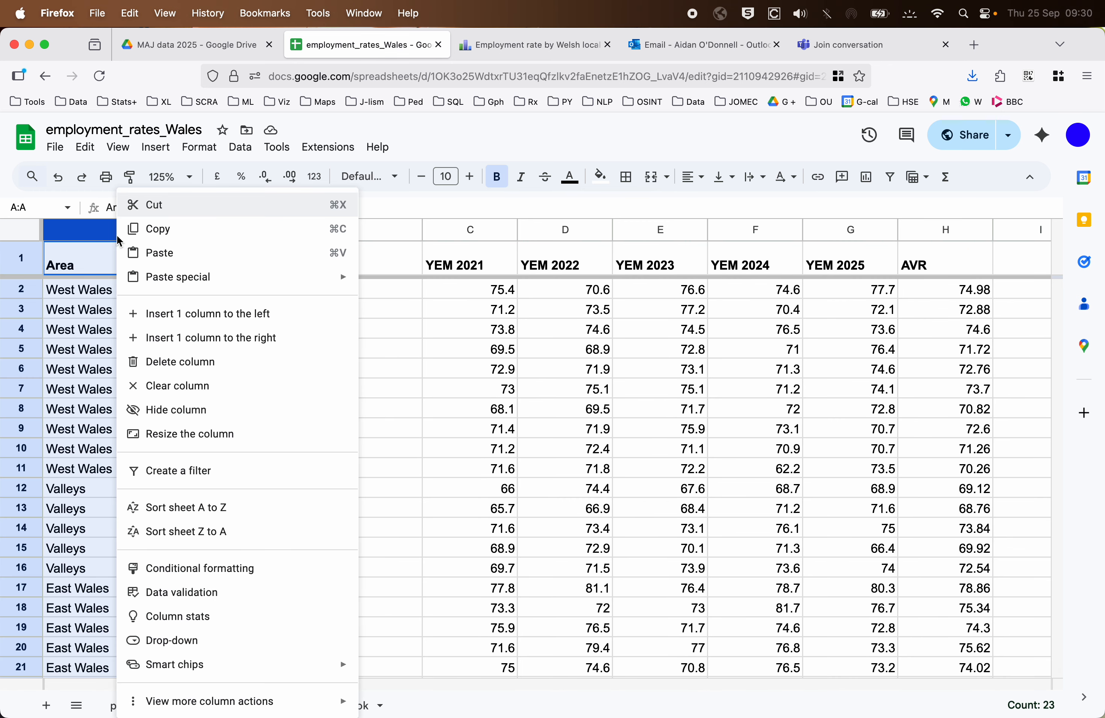
left_click(255, 322)
type("Code")
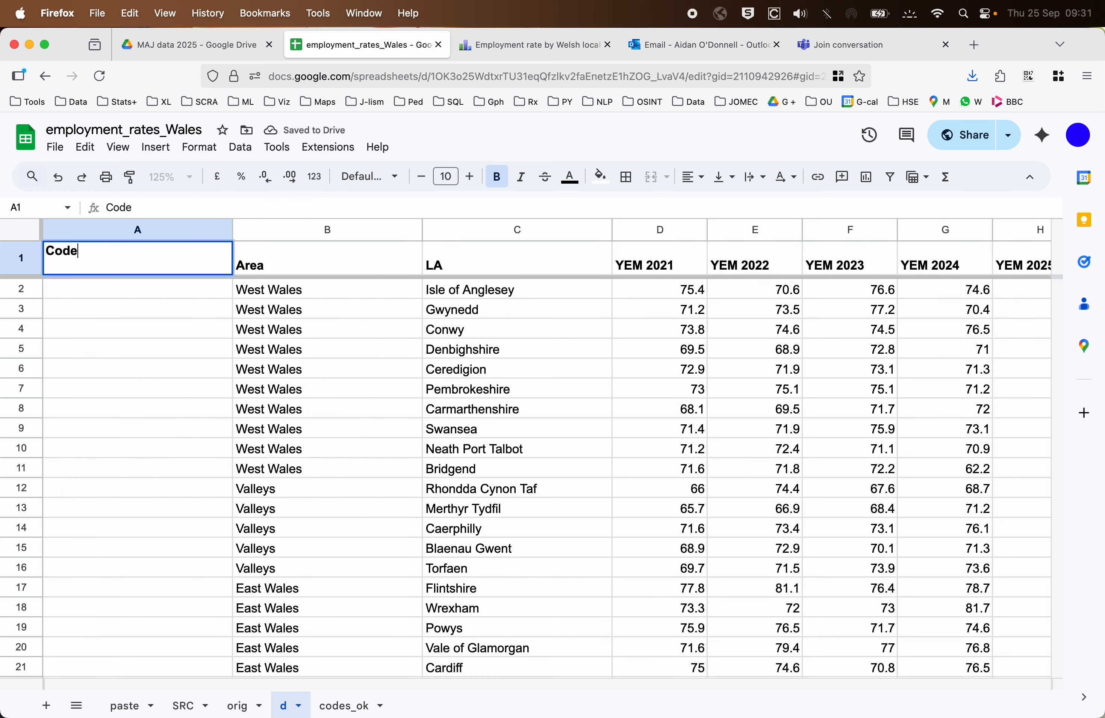
key("Return")
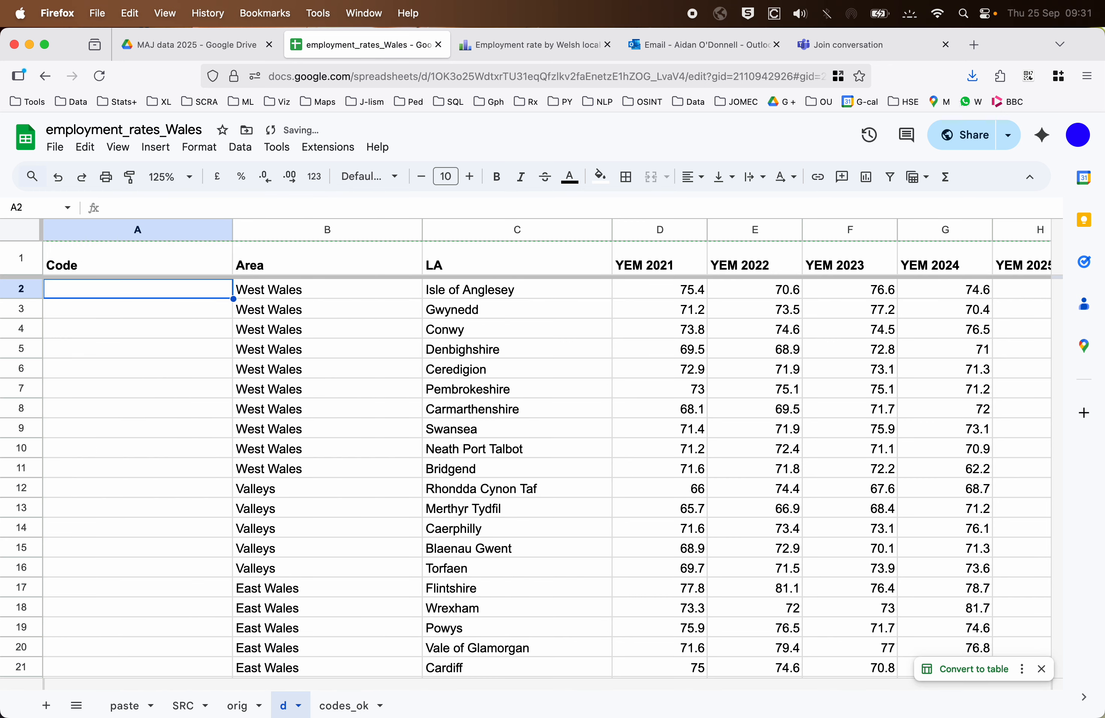
Enter =VLOOKUP(C2, codes_ok!A2:C23, 3, False) in A2 of sheet d to look up the first local authority's code.
type("=VLOO")
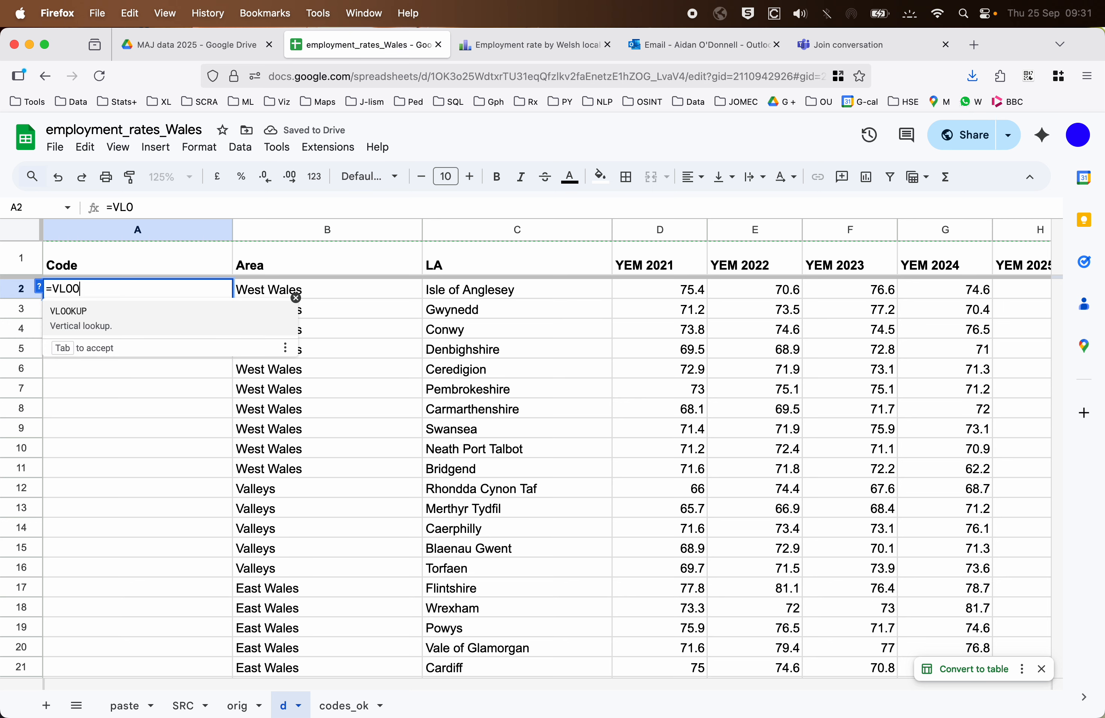
type("KUP(")
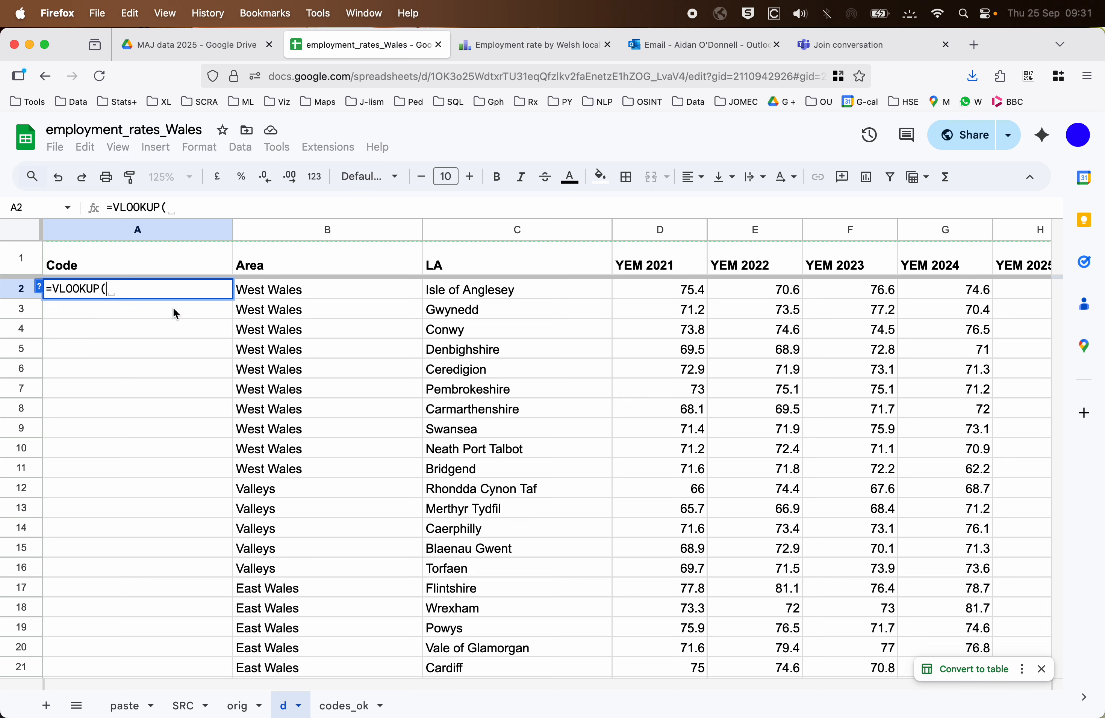
left_click(482, 297)
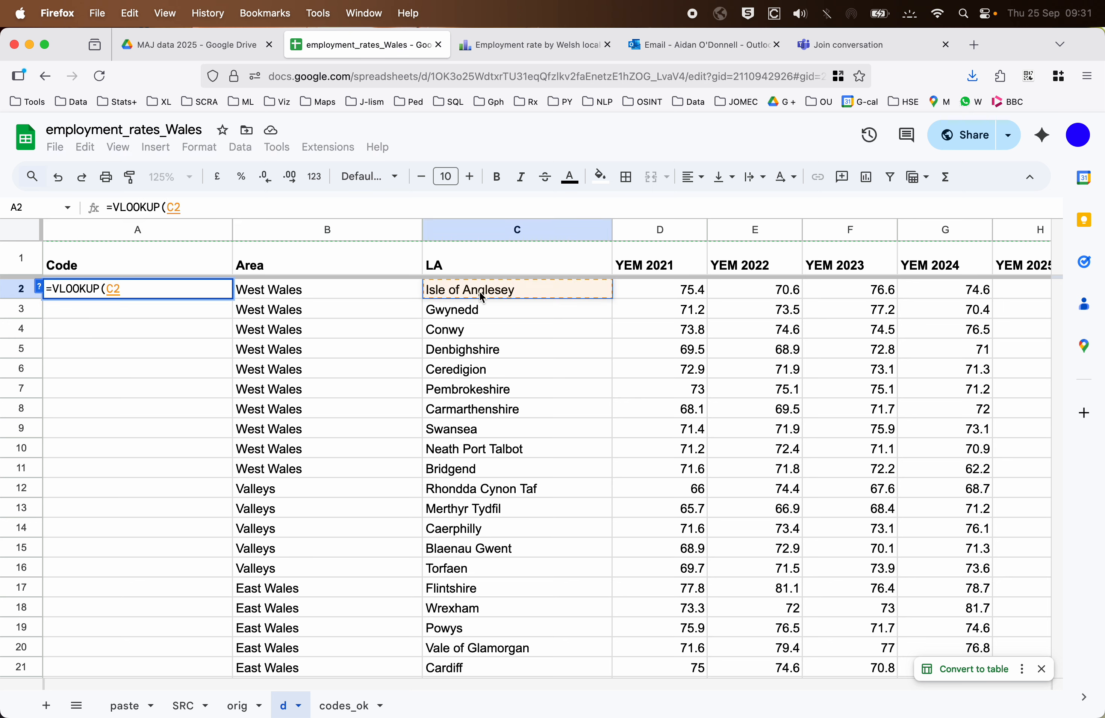
type(",")
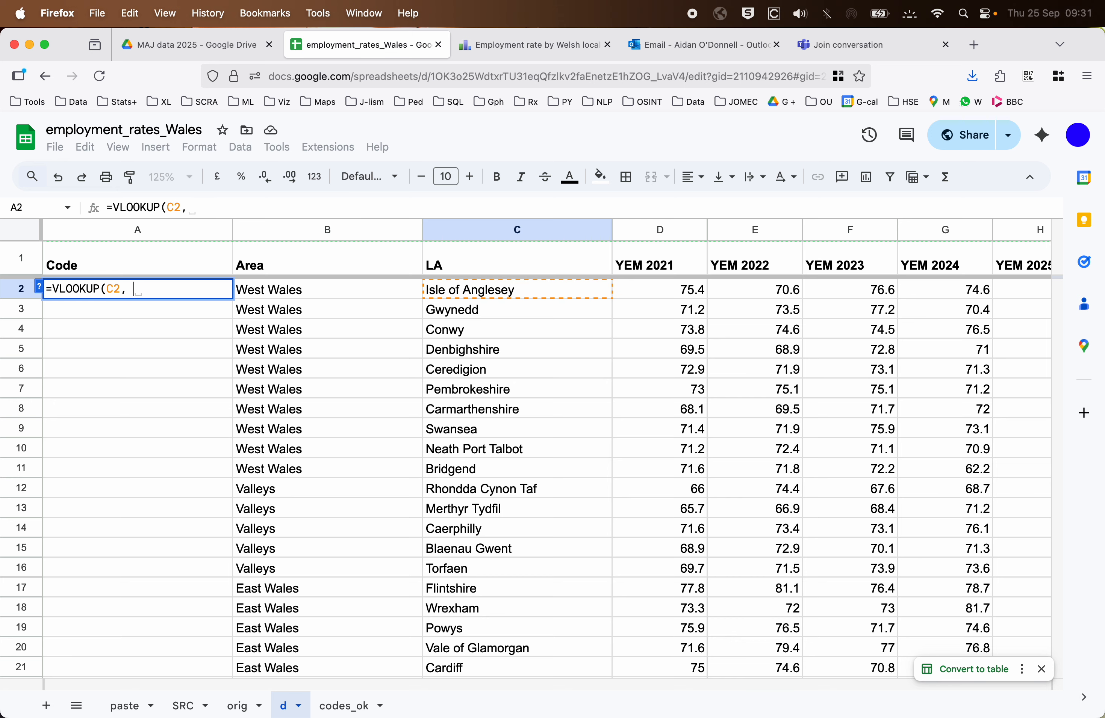
left_click(344, 711)
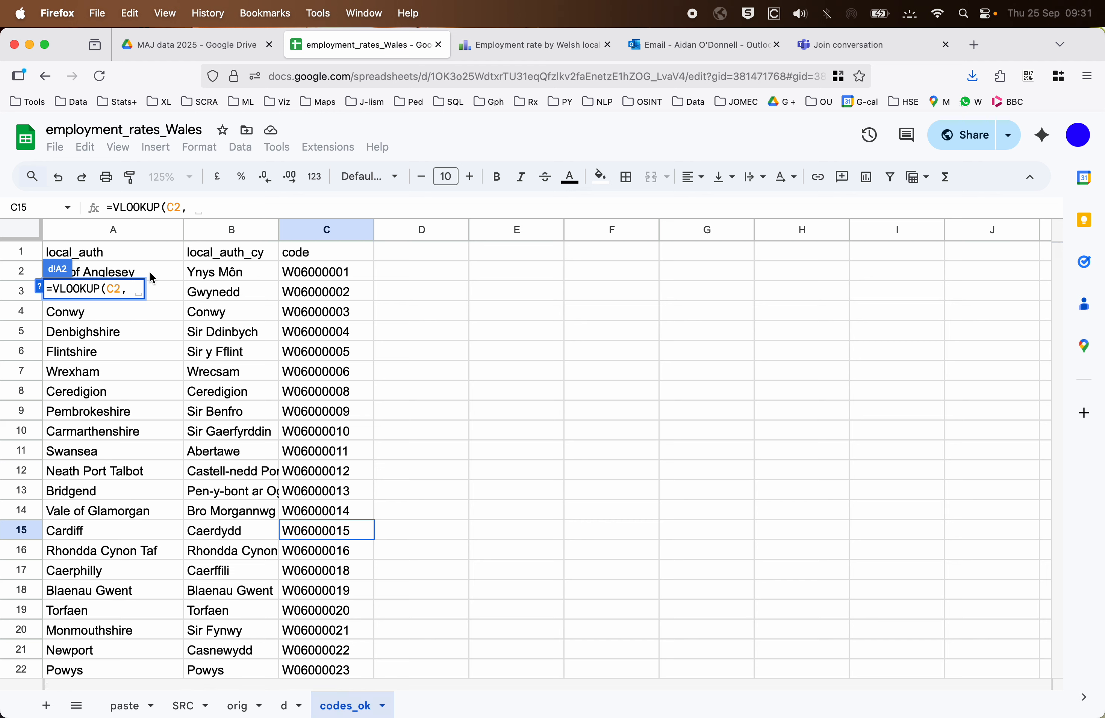
left_click_drag(155, 276, 329, 590)
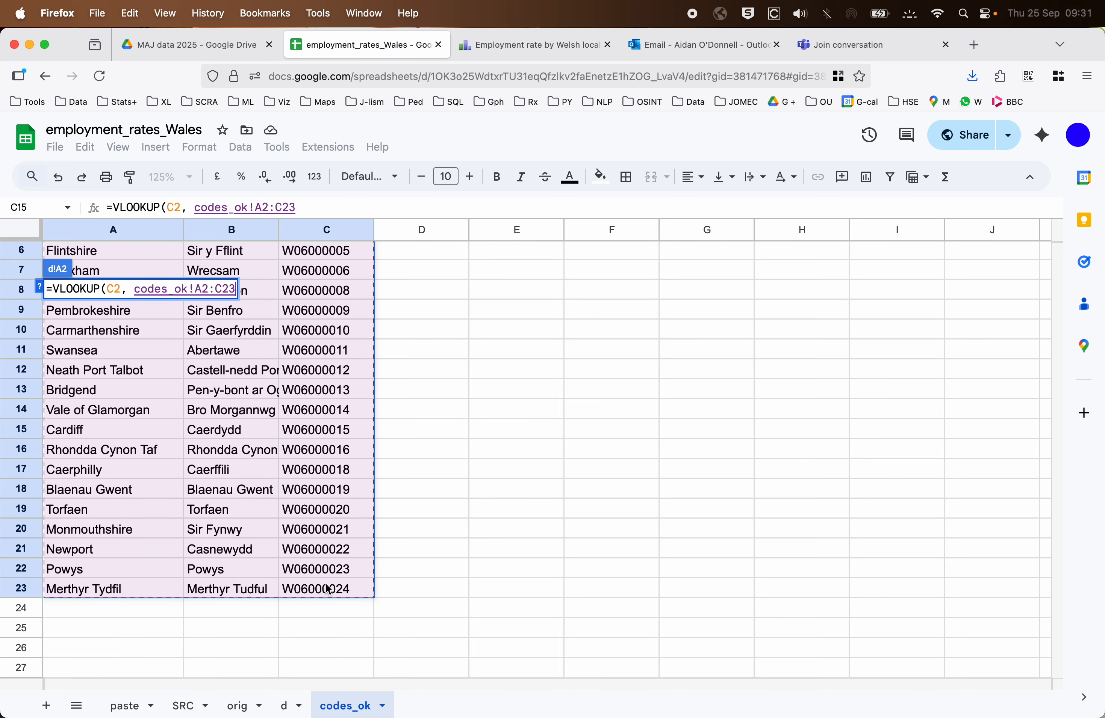
type(",")
scroll(360, 532, "up", 3)
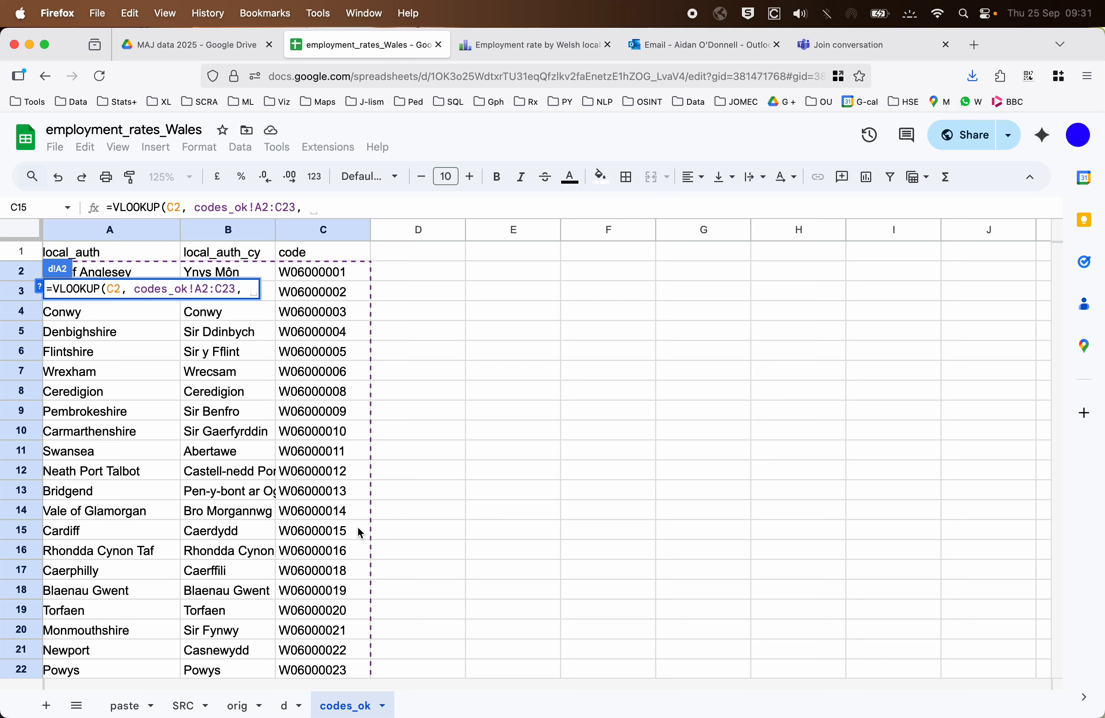
type("3")
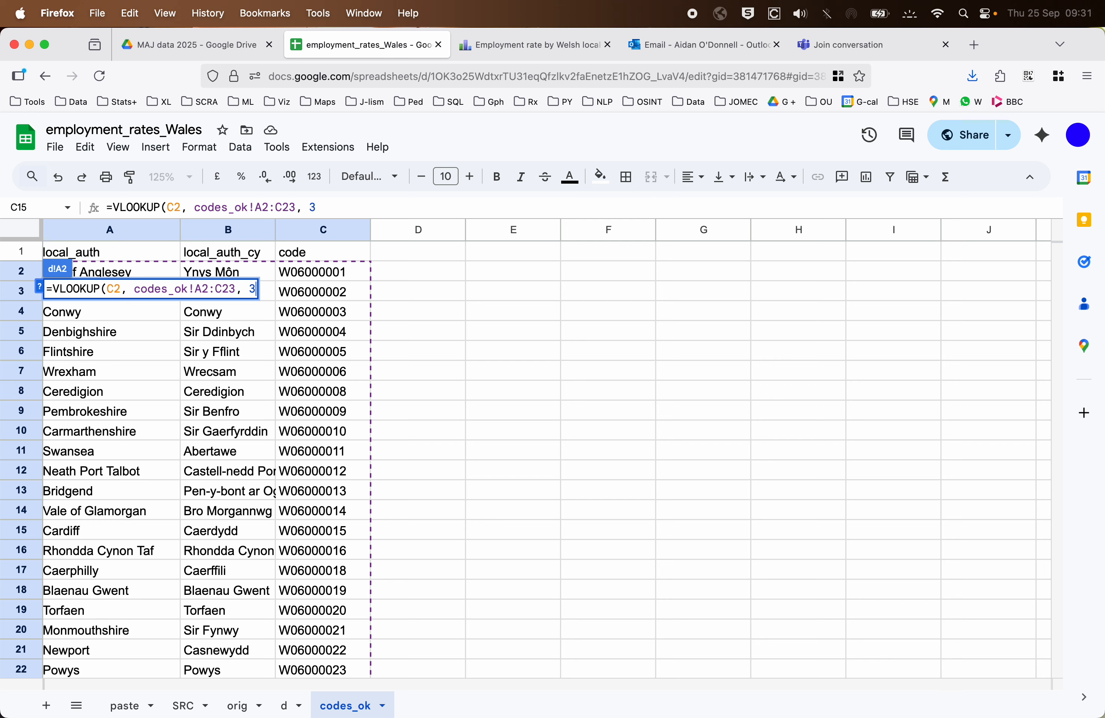
type(", ")
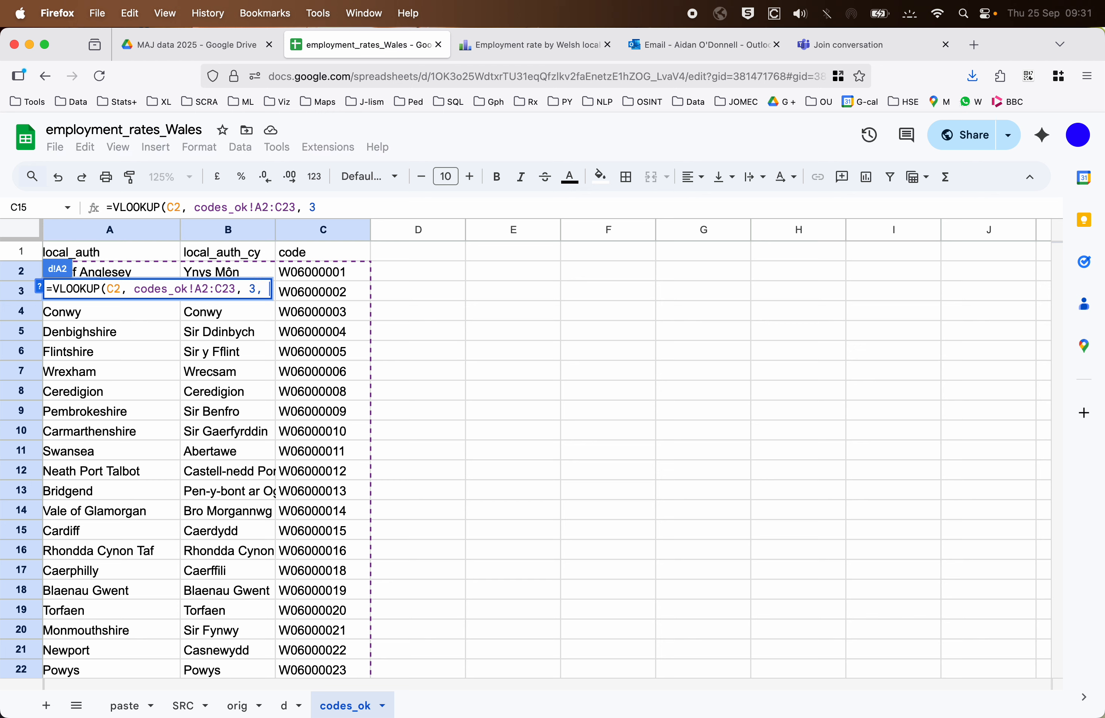
type("False)")
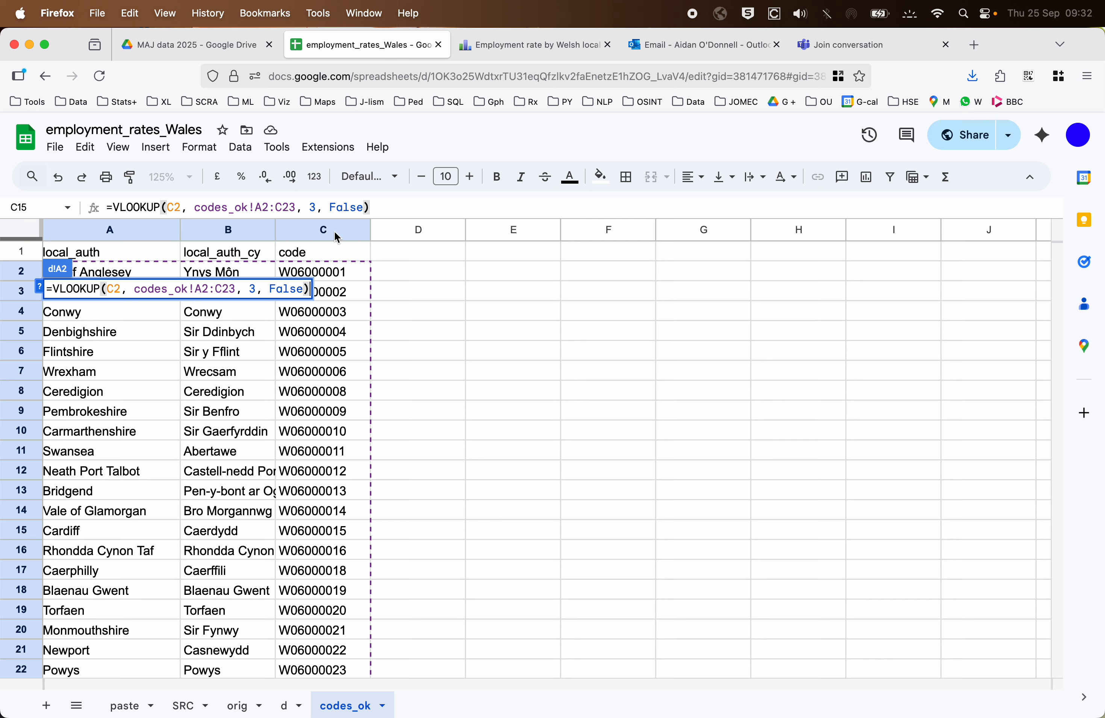
left_click(303, 290)
key("Return")
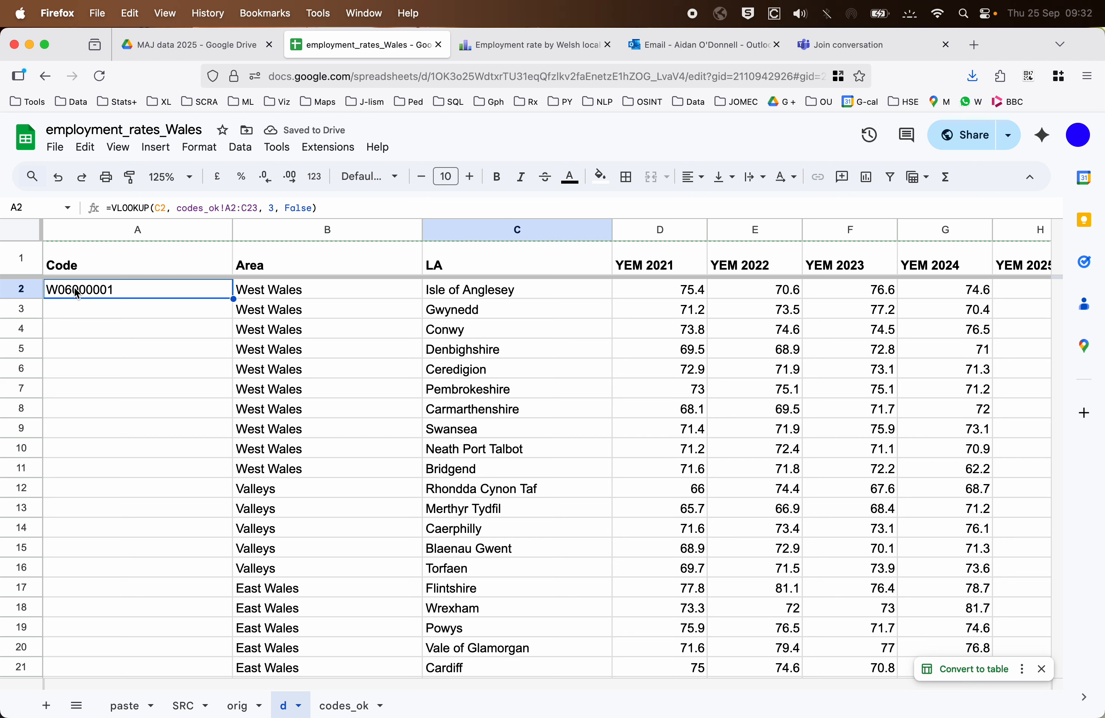
Copy the A2 lookup formula down to A3 and inspect its lookup value and range references.
left_click(522, 292)
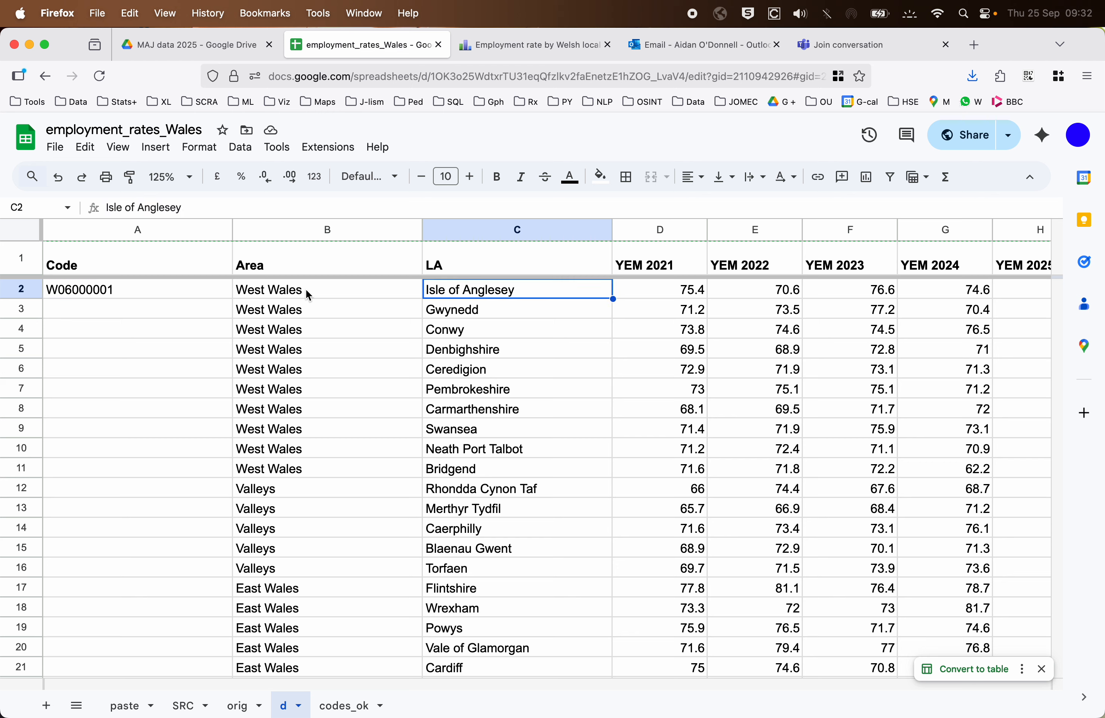
left_click(172, 297)
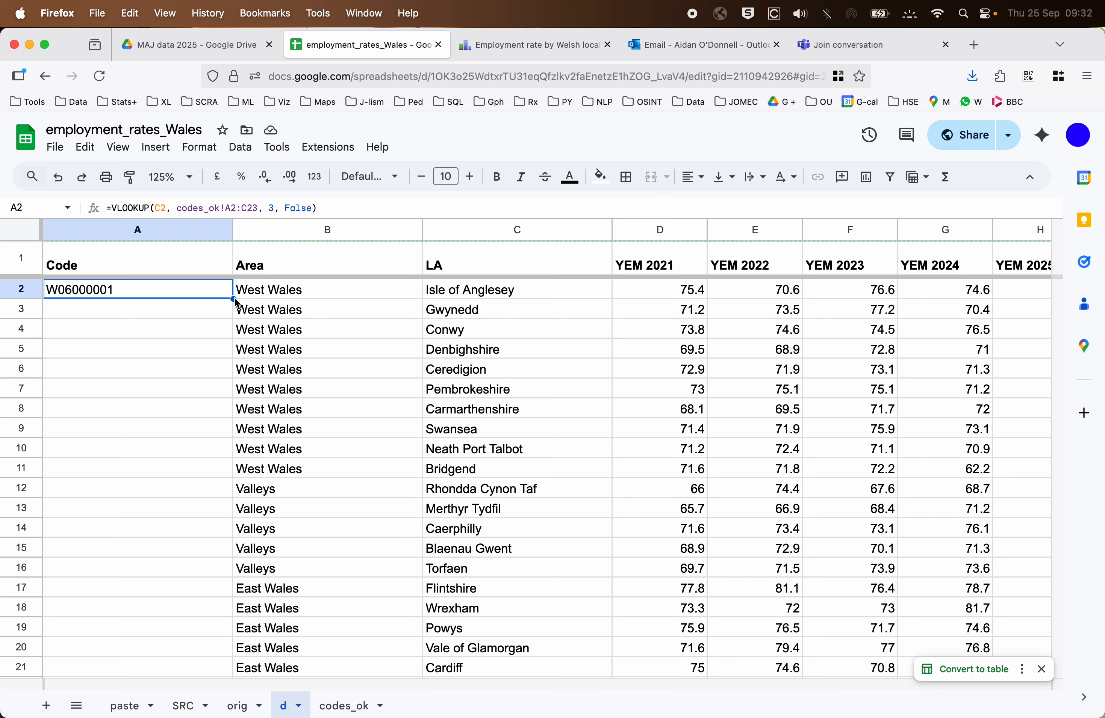
left_click_drag(233, 300, 233, 316)
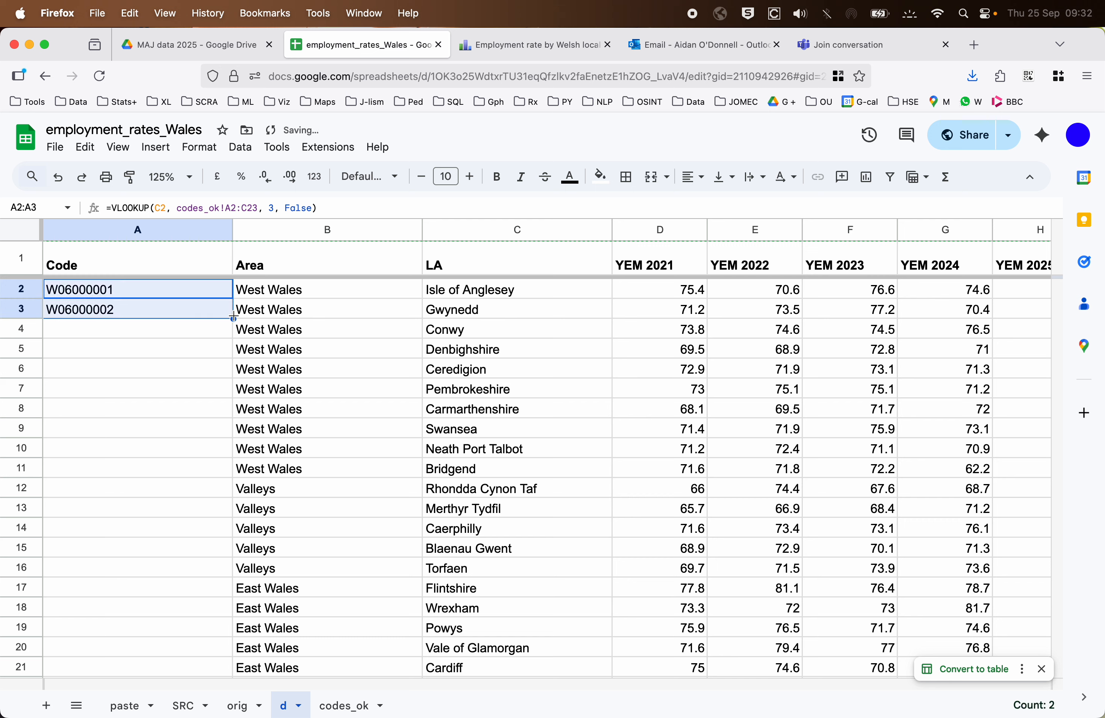
left_click(172, 313)
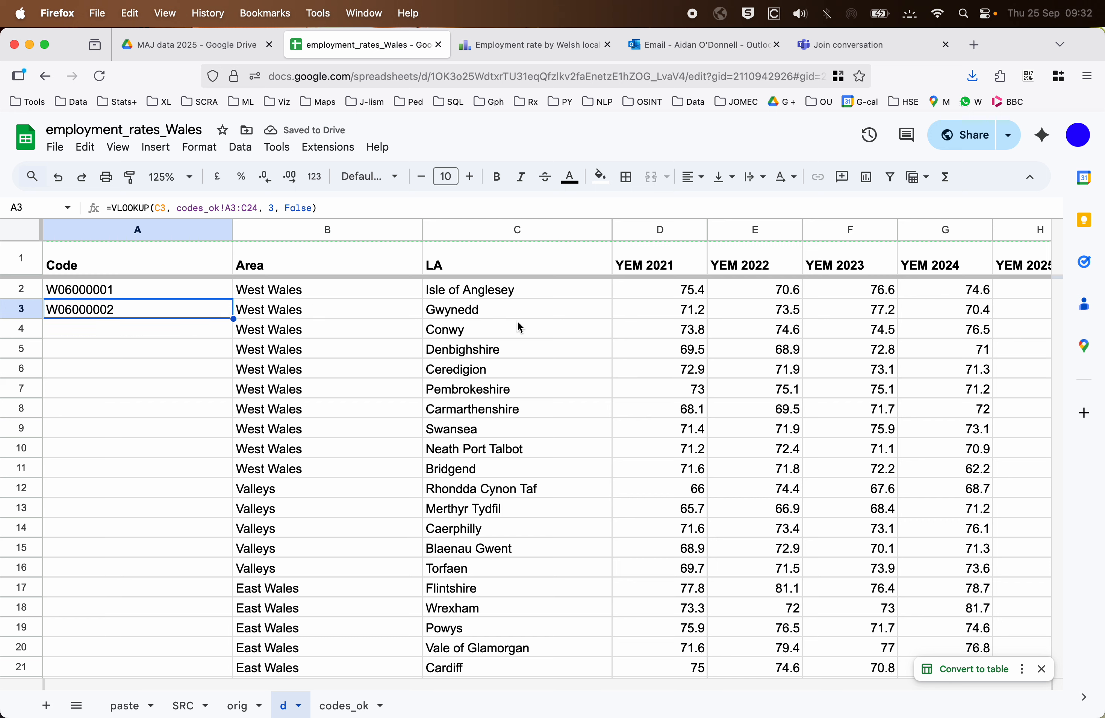
left_click(492, 314)
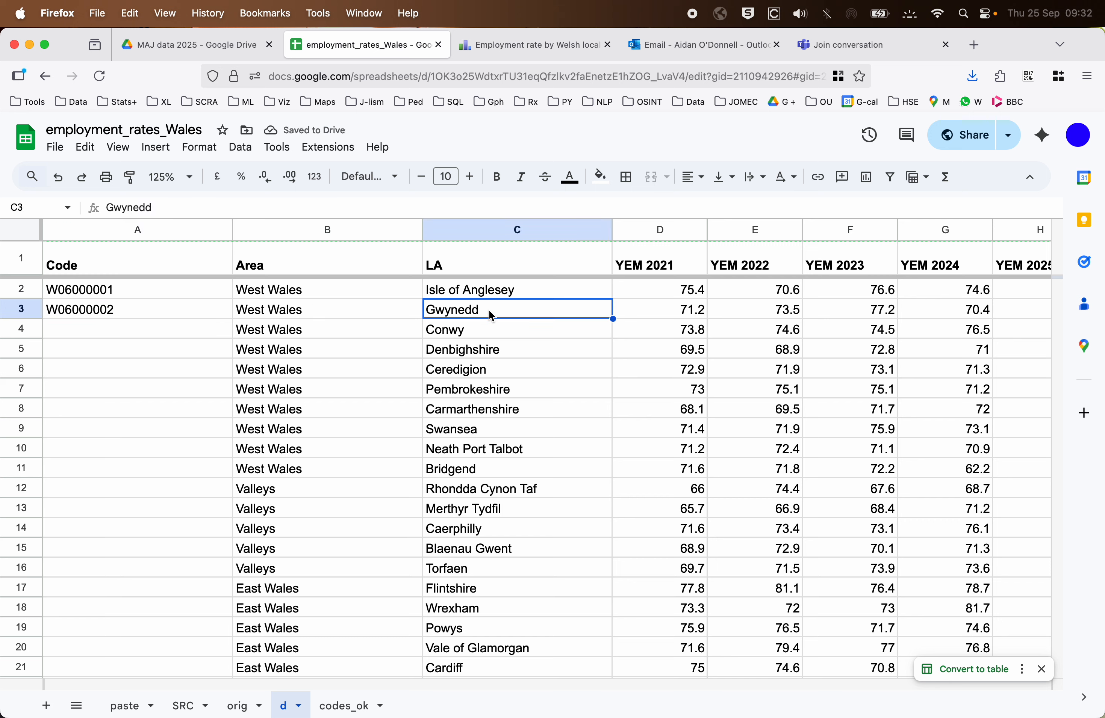
left_click(149, 310)
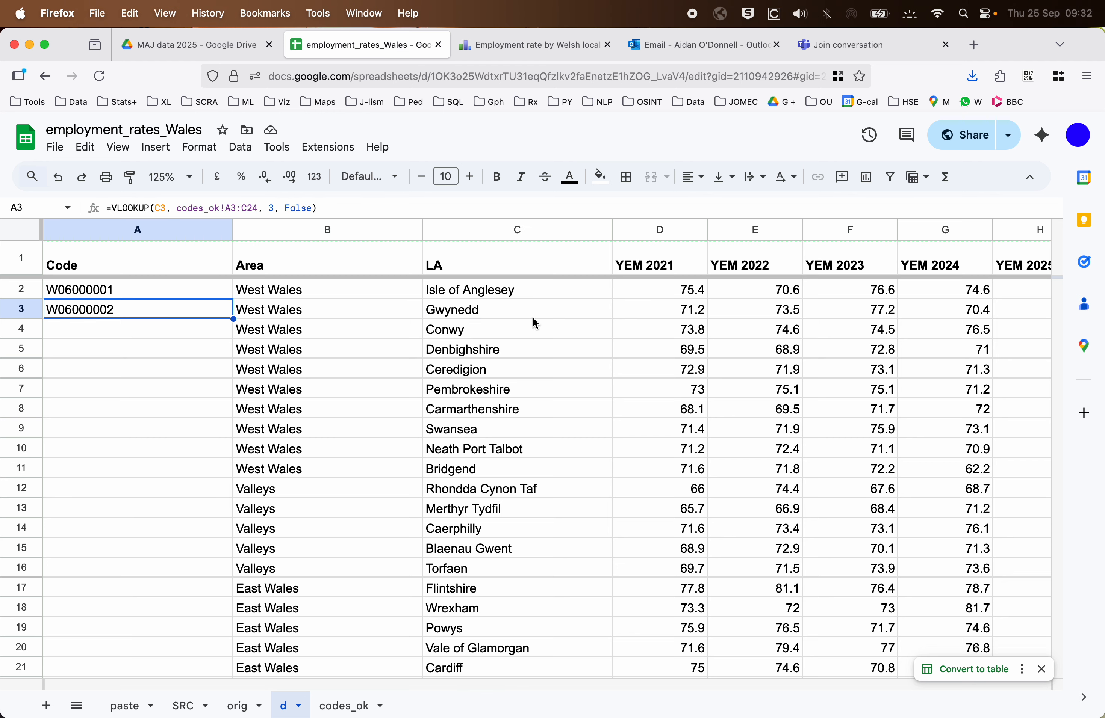
left_click(225, 207)
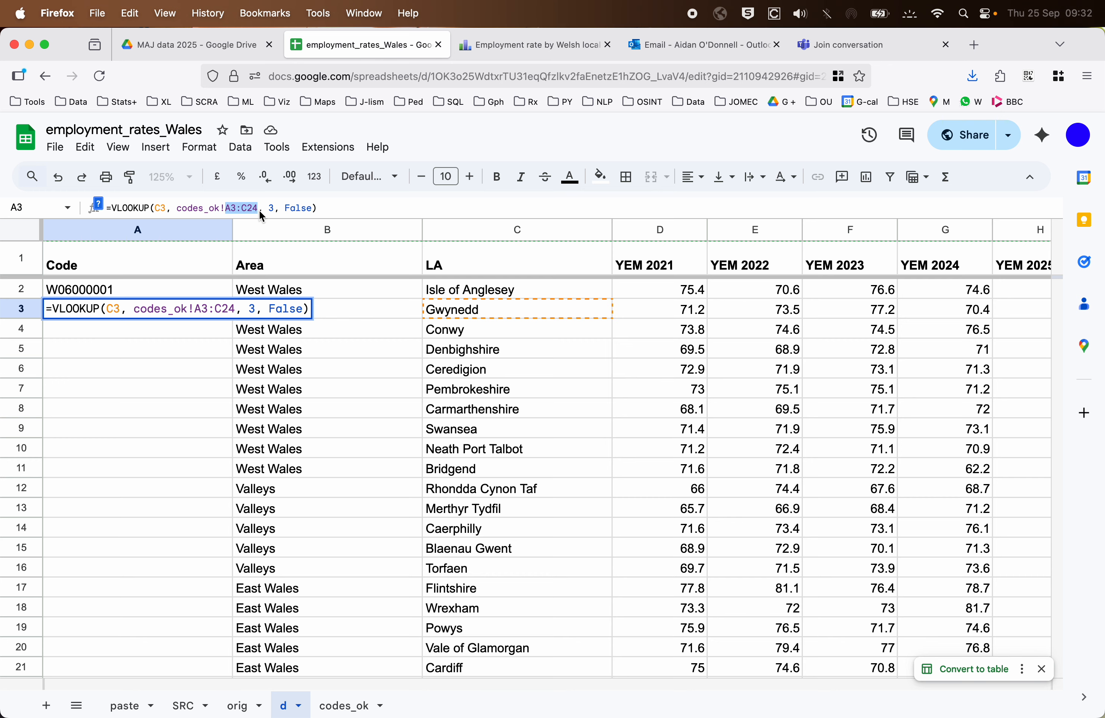
Examine which rows the range A3:C24 covers in the codes_ok sheet.
left_click(355, 706)
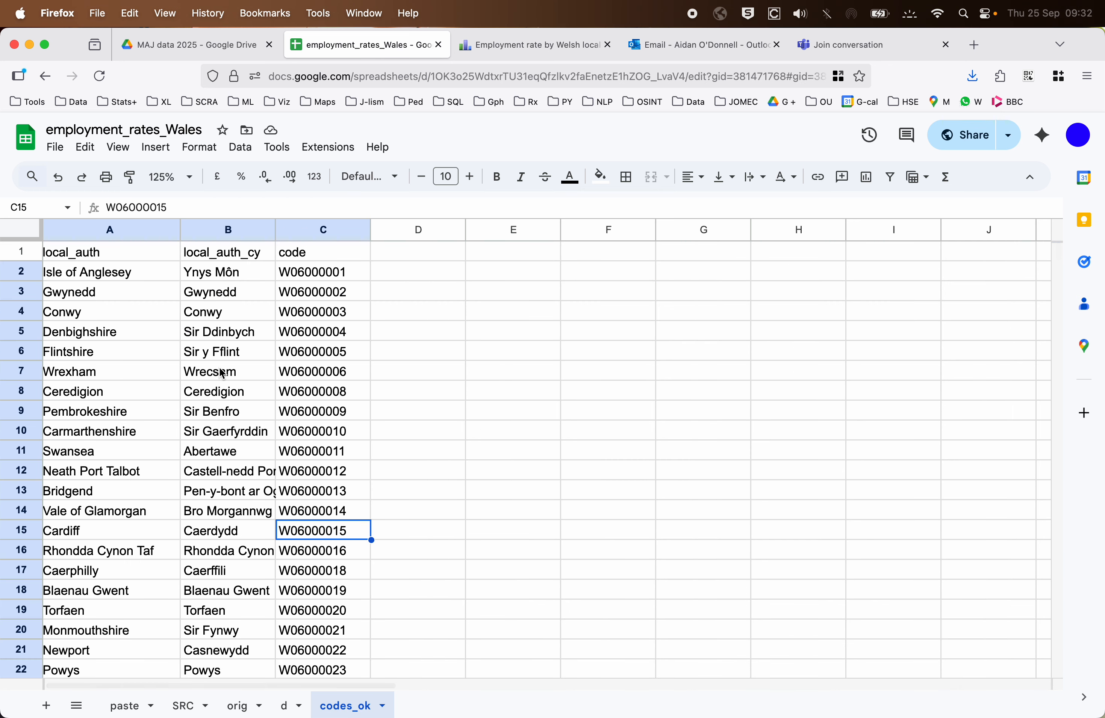
left_click_drag(81, 295, 353, 469)
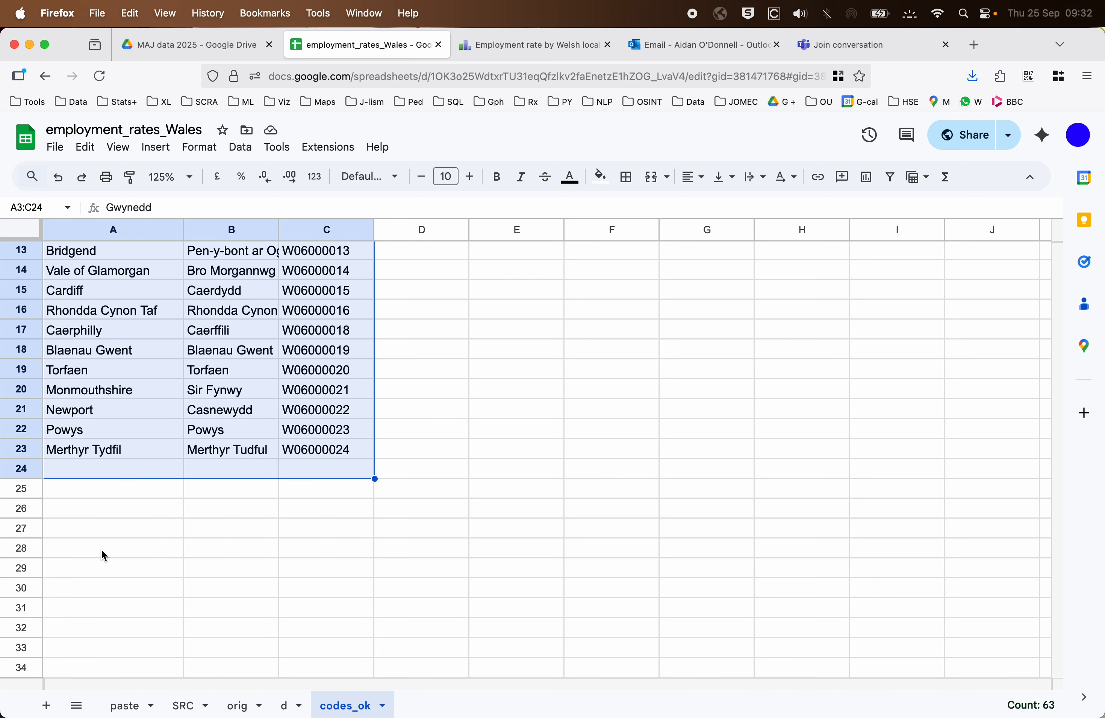
scroll(104, 554, "up", 5)
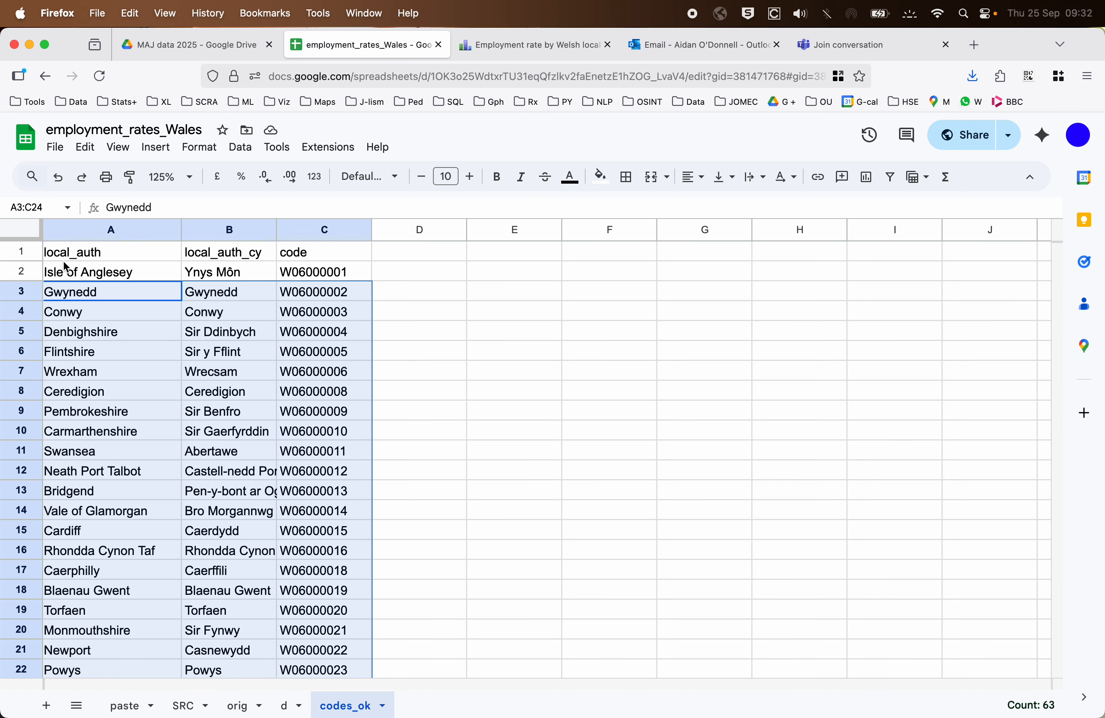
scroll(280, 394, "down", 7)
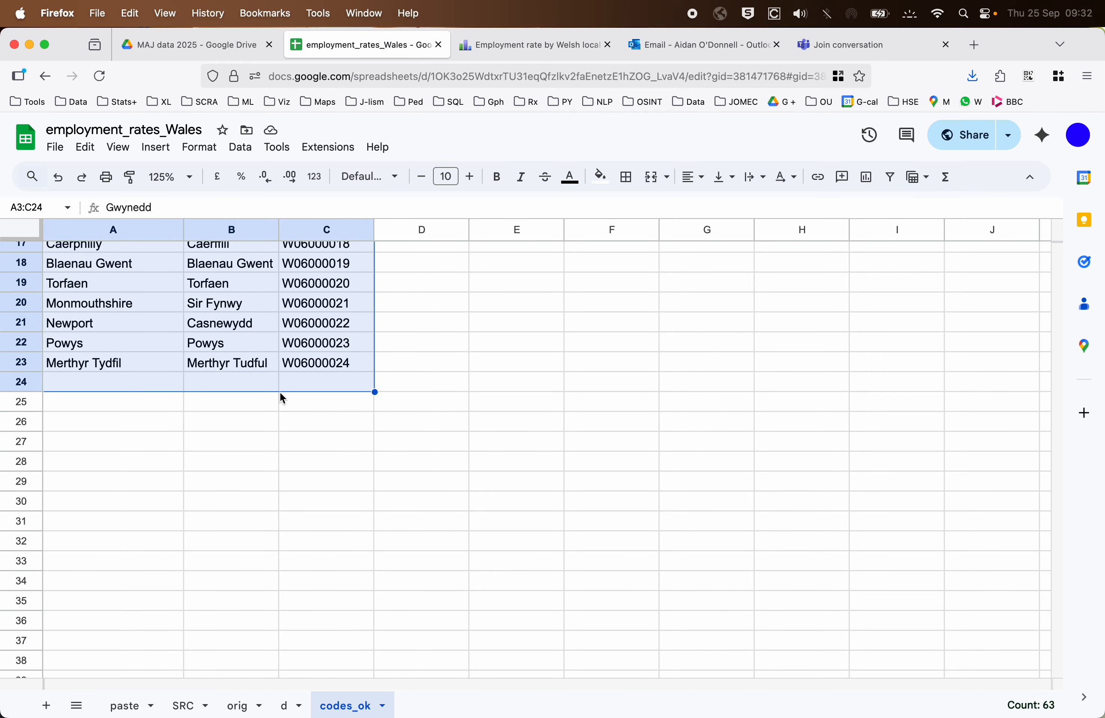
scroll(282, 396, "up", 5)
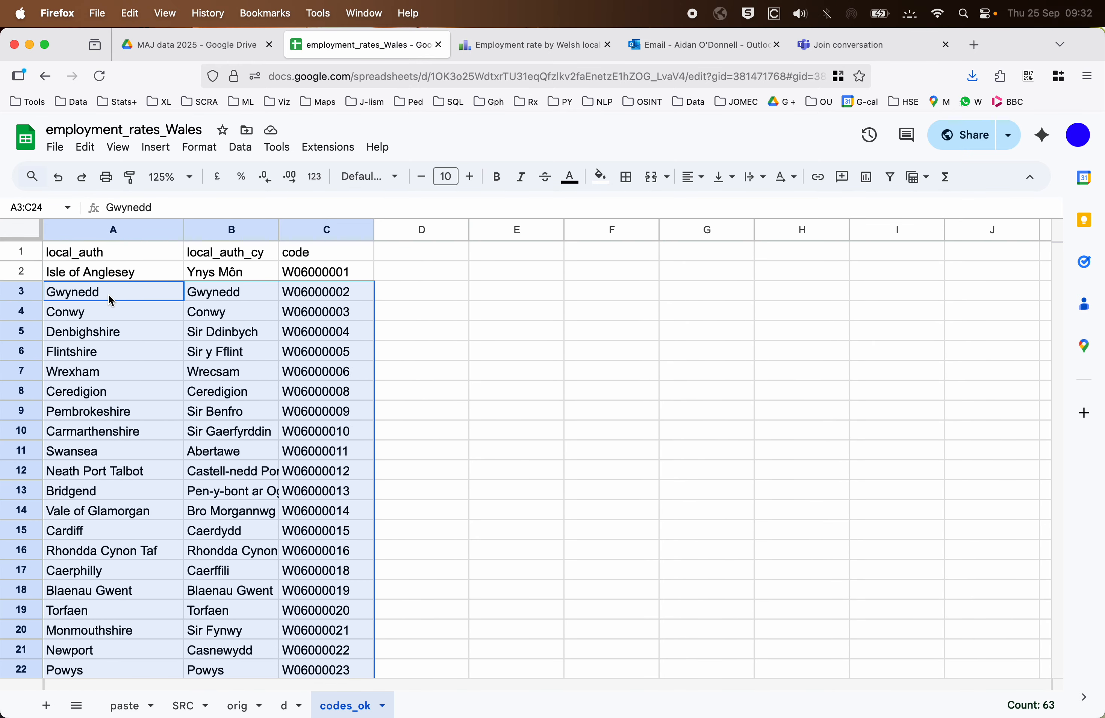
scroll(104, 294, "down", 5)
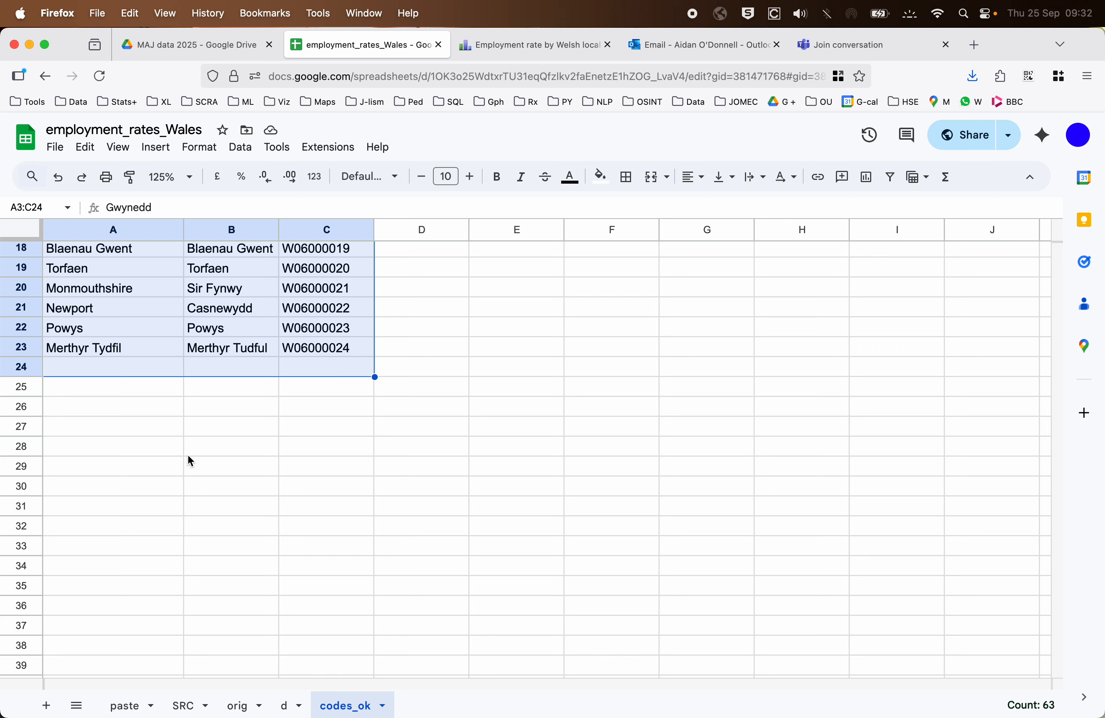
Clear A3 in sheet d and lock the rows of the lookup range in A2's formula as codes_ok!A$2:C$23.
left_click(290, 710)
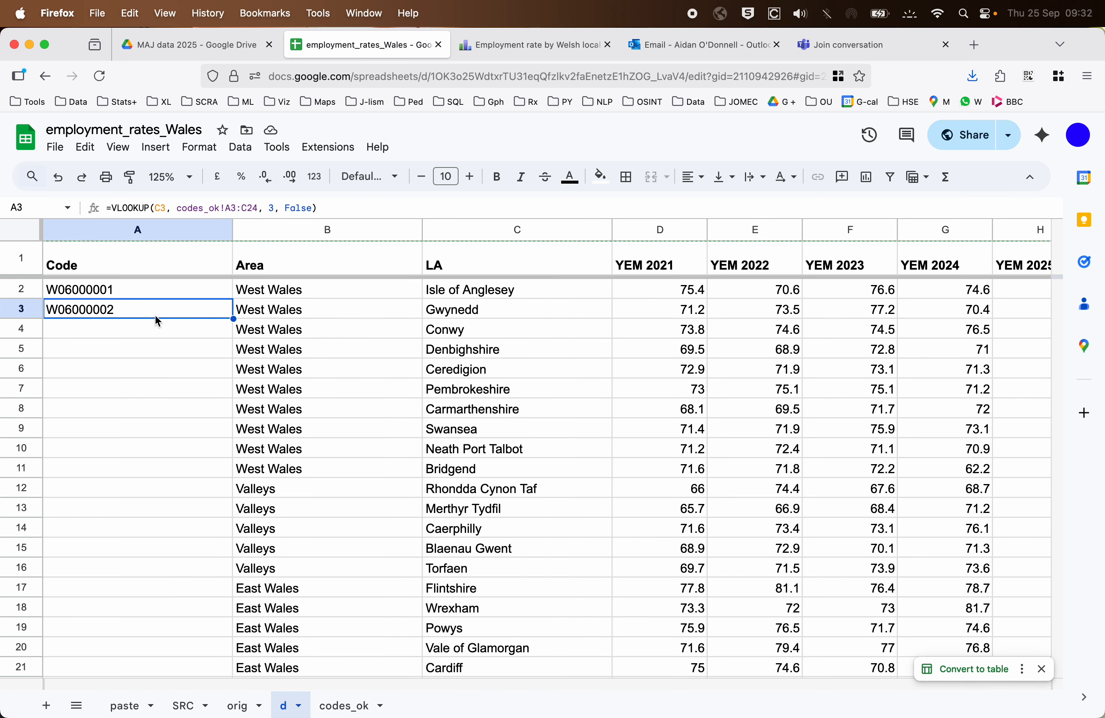
key("Delete")
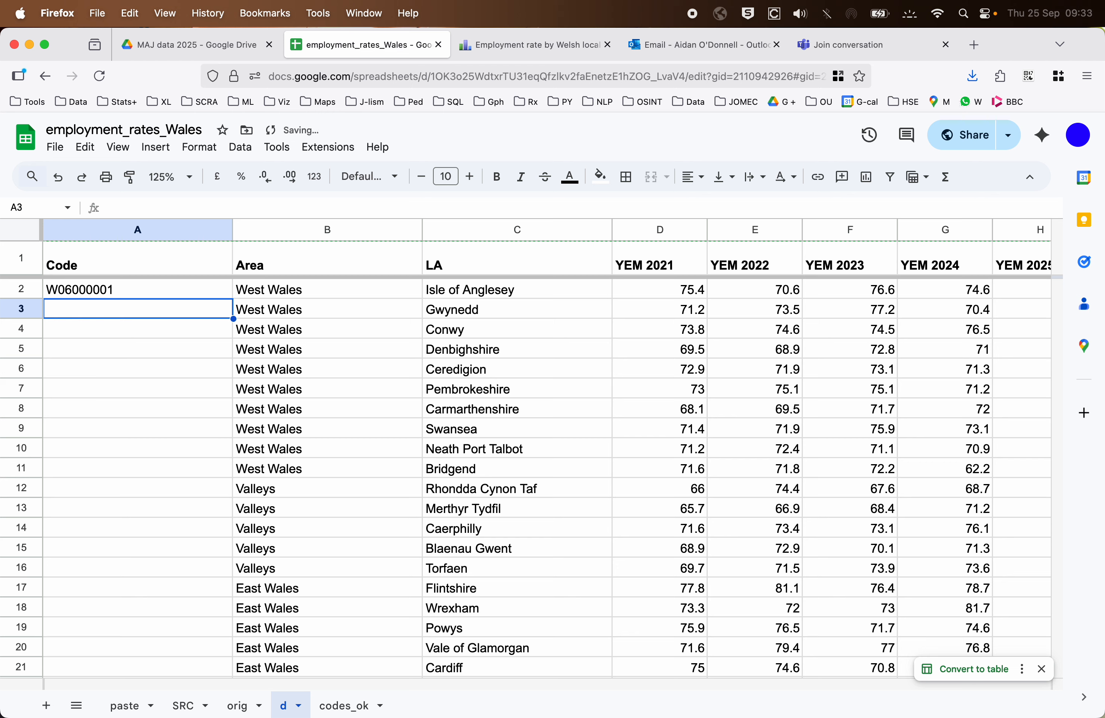
left_click(147, 286)
left_click(233, 208)
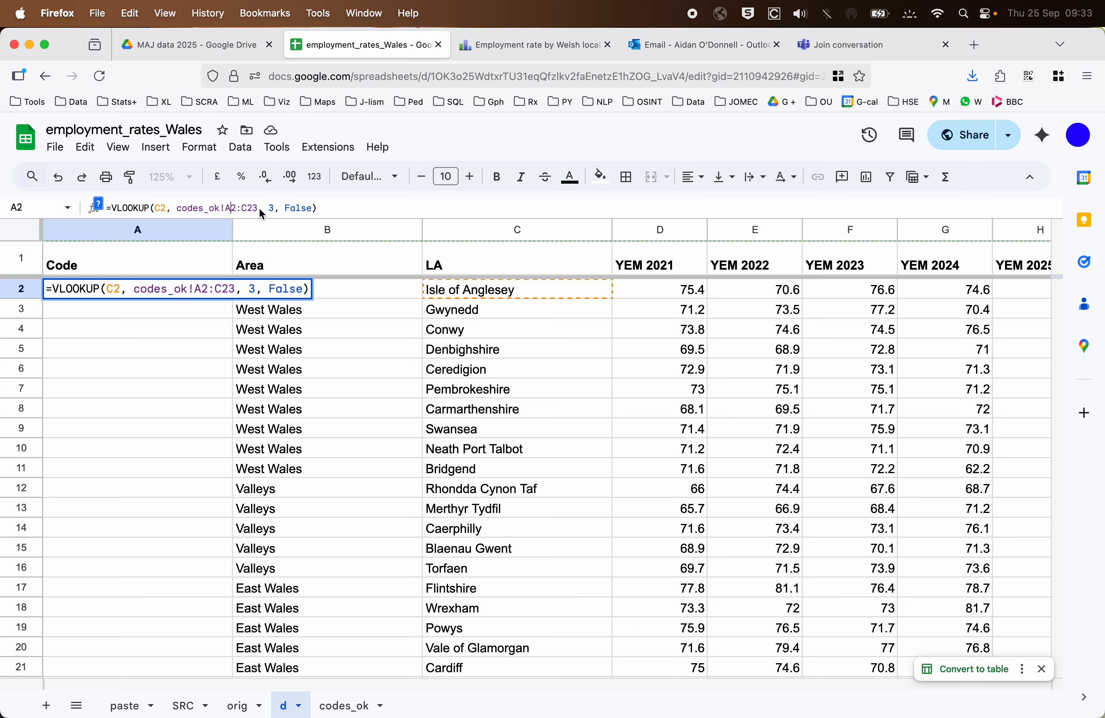
type("$2:C")
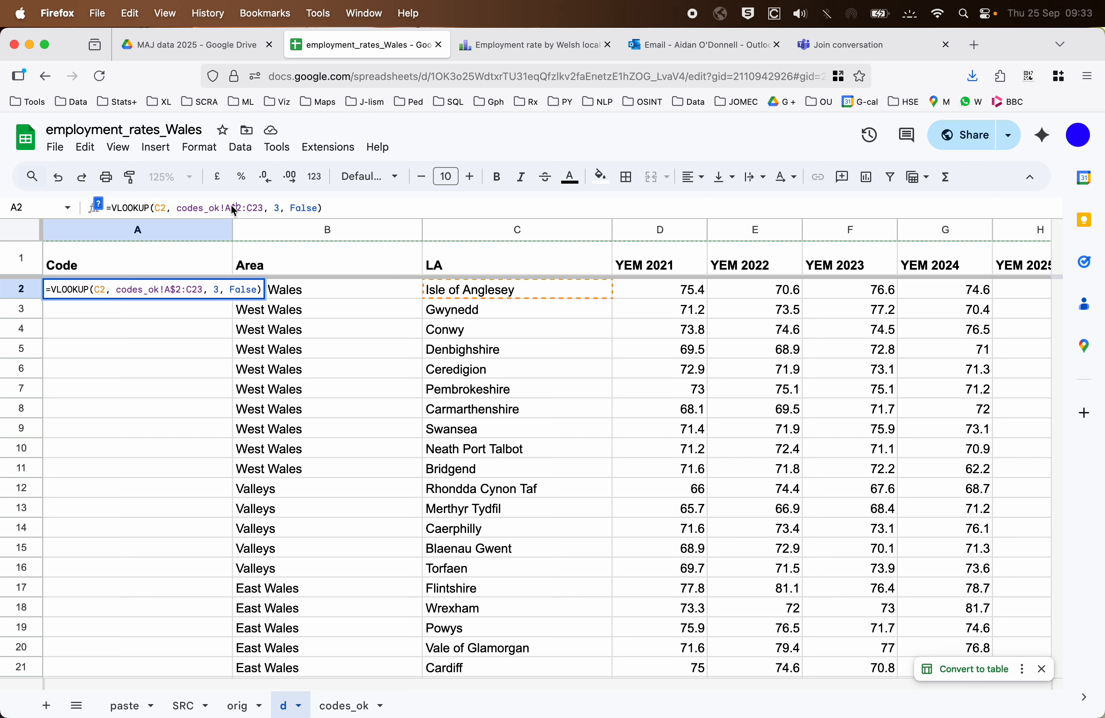
type("$")
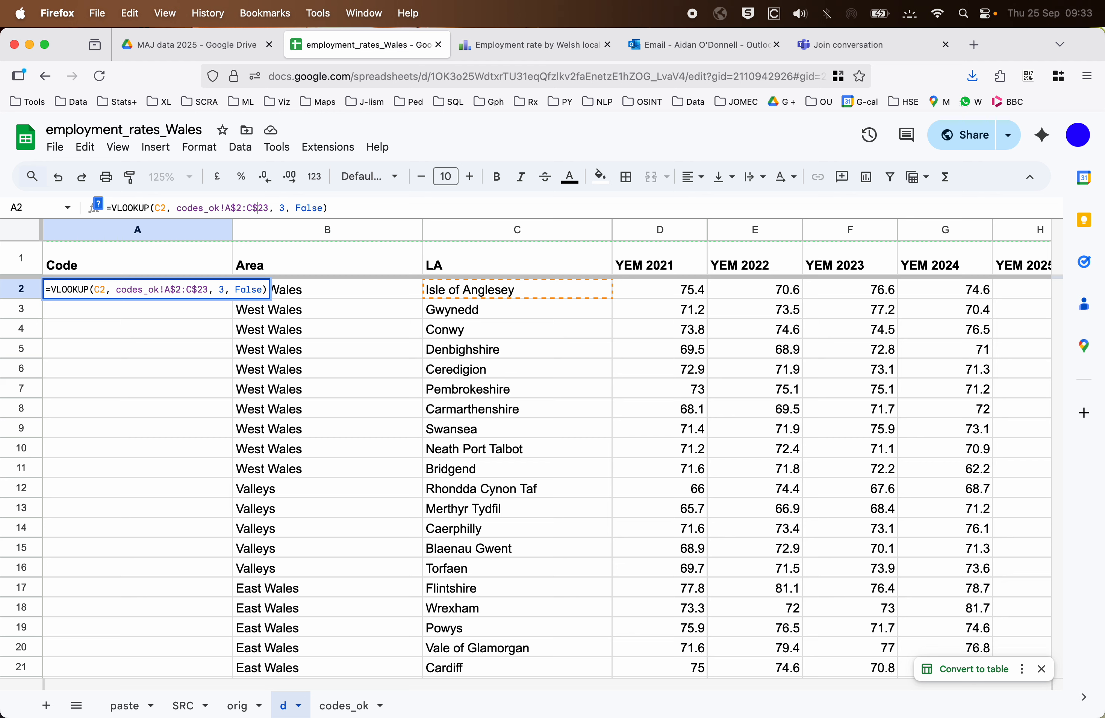
key("Return")
Fill the A2 lookup formula down the Code column for all local authorities, checking the copied references.
left_click(203, 283)
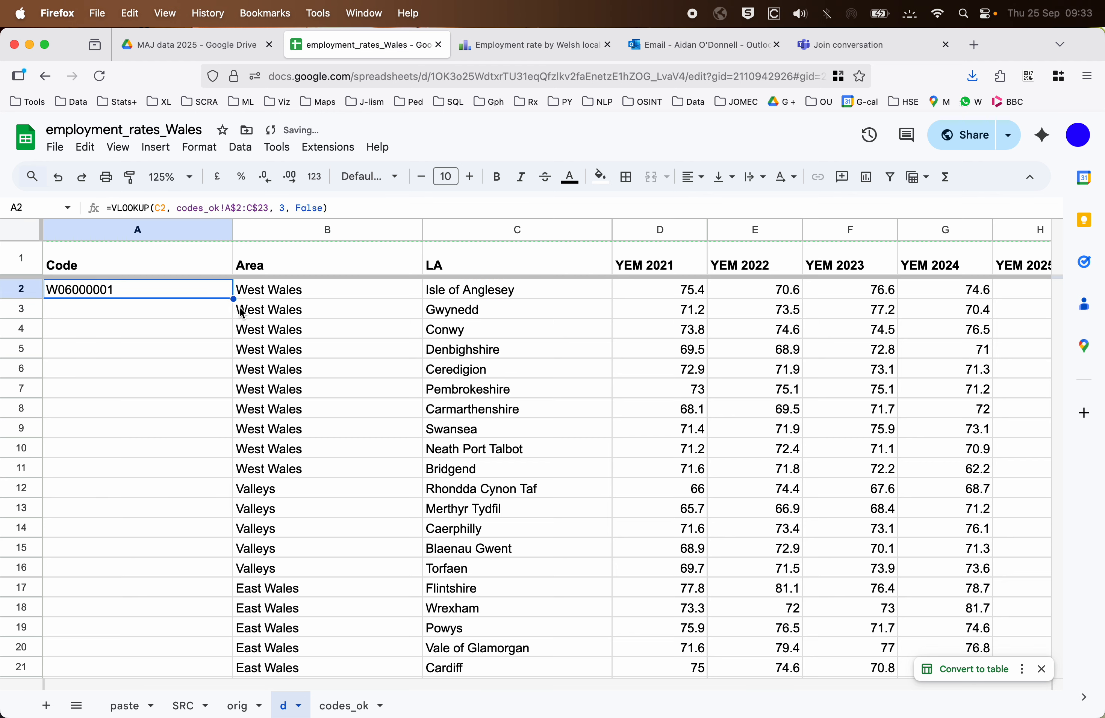
left_click_drag(233, 299, 232, 317)
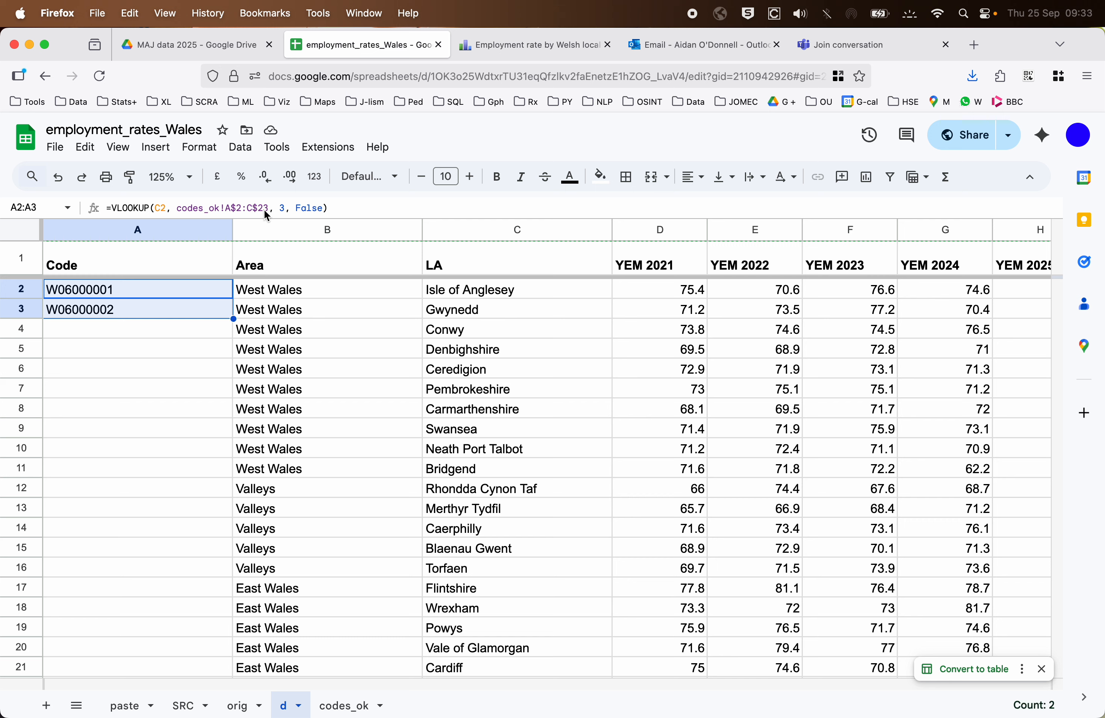
left_click(187, 332)
left_click(199, 313)
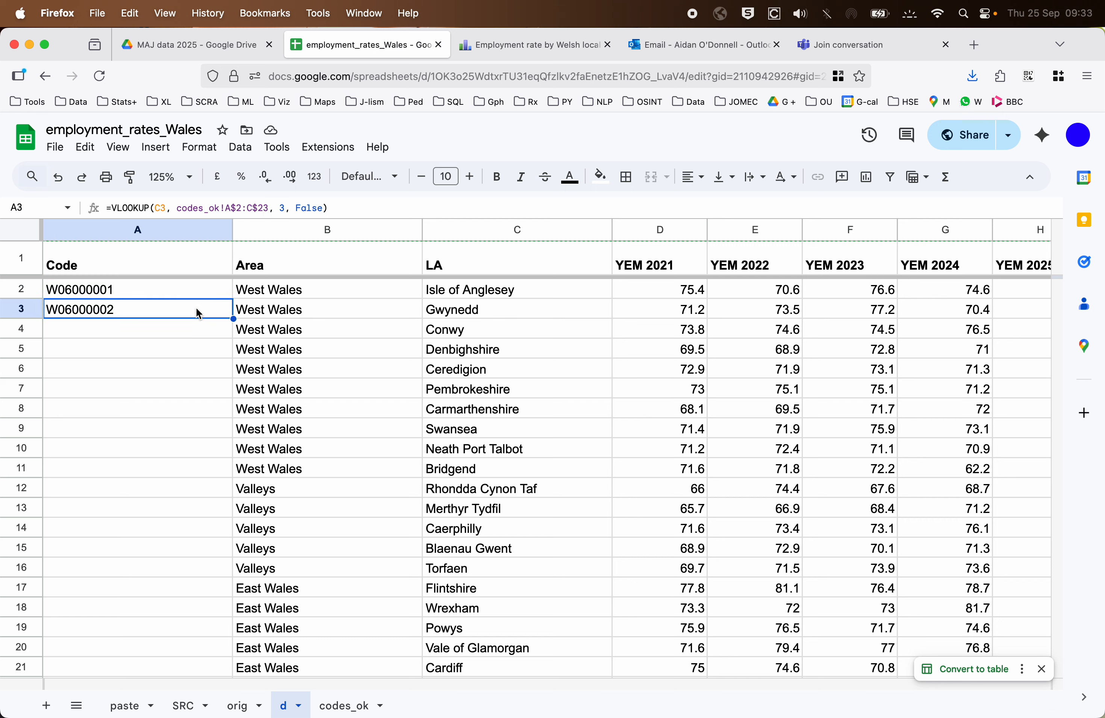
double_click(234, 319)
left_click(169, 411)
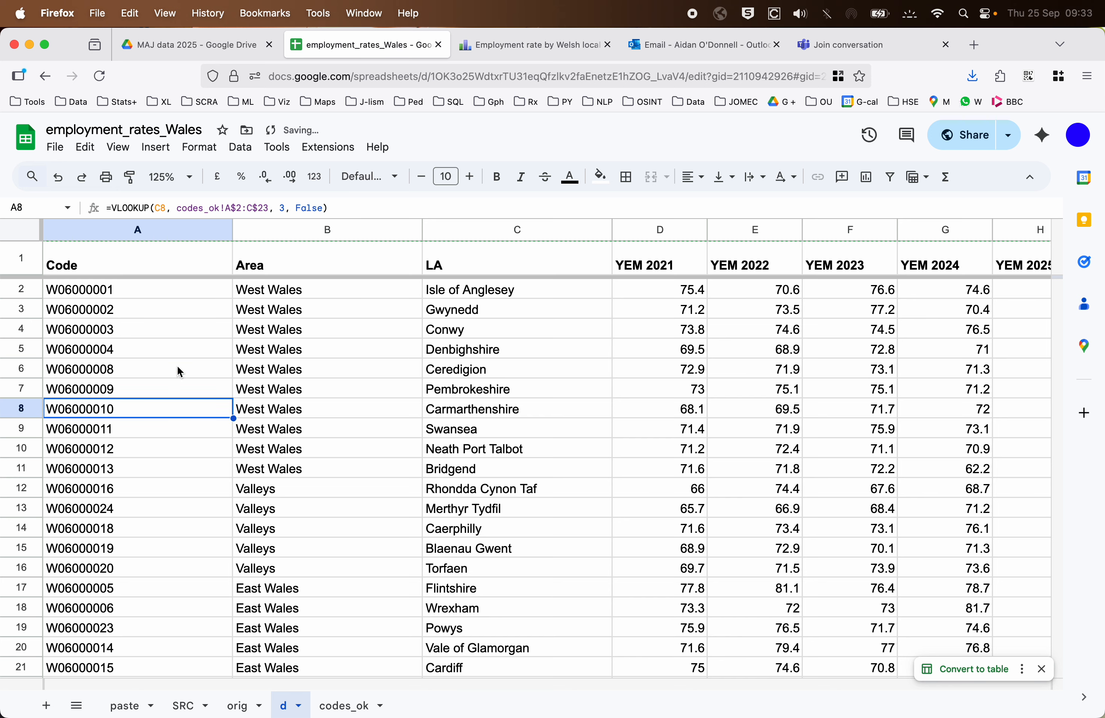
Narrow the Code and Area columns in sheet d closer to the width of their contents.
left_click_drag(233, 229, 153, 230)
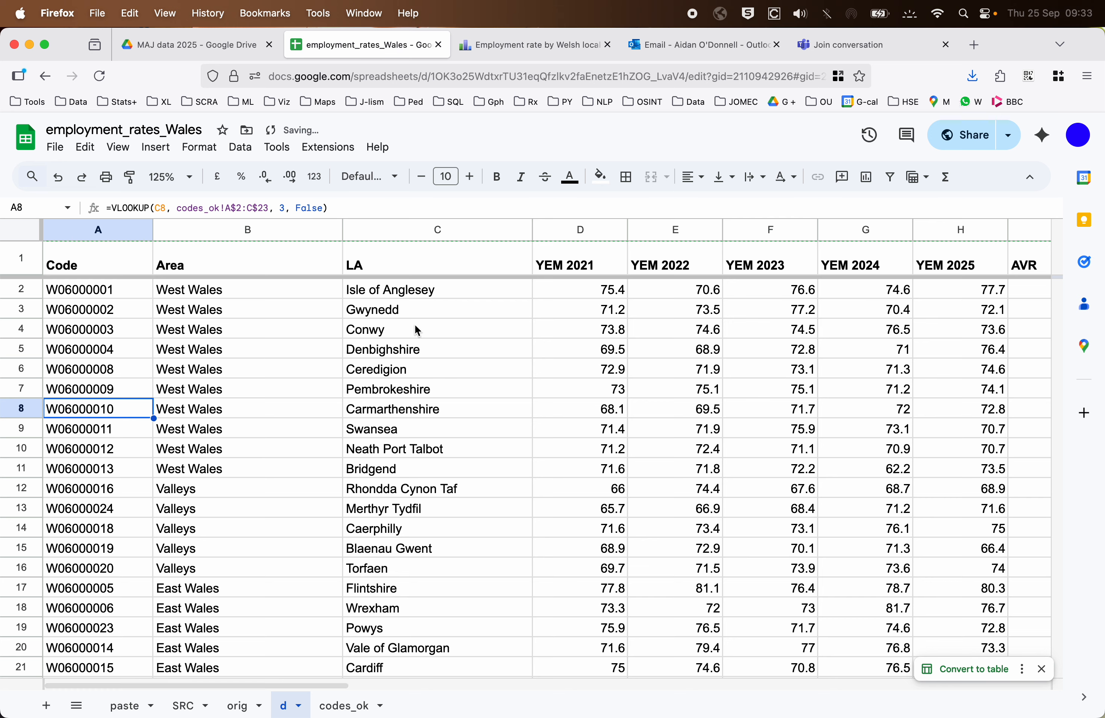
left_click_drag(343, 230, 263, 242)
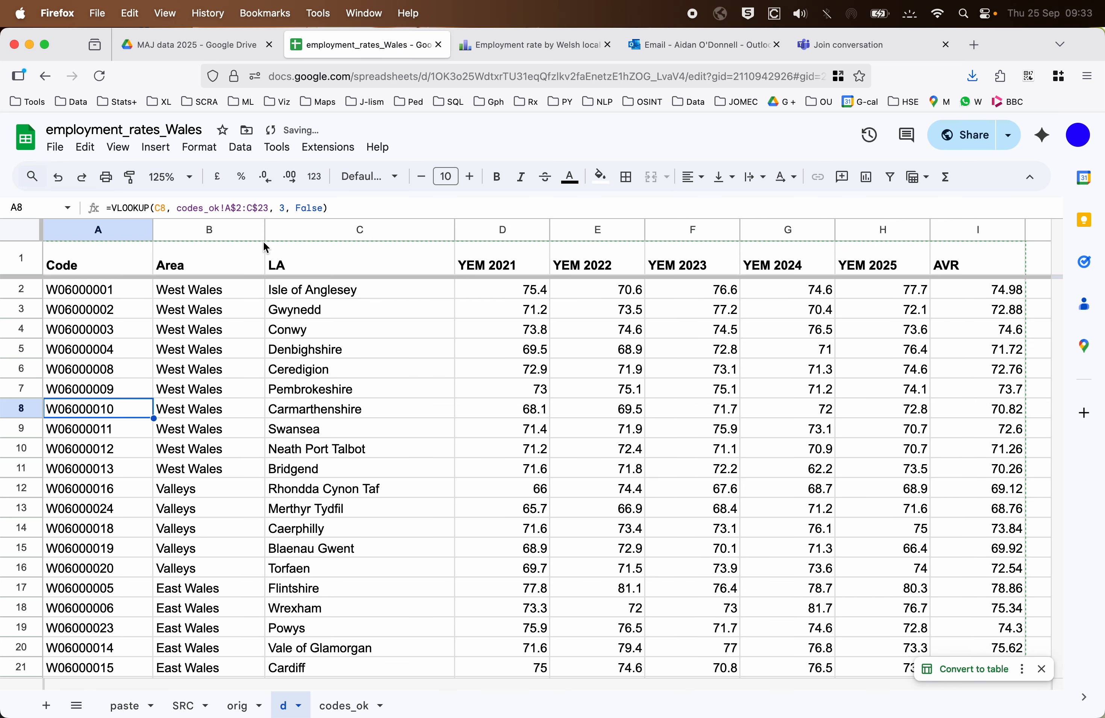
Clear the whole AVR column in sheet d.
left_click(119, 297)
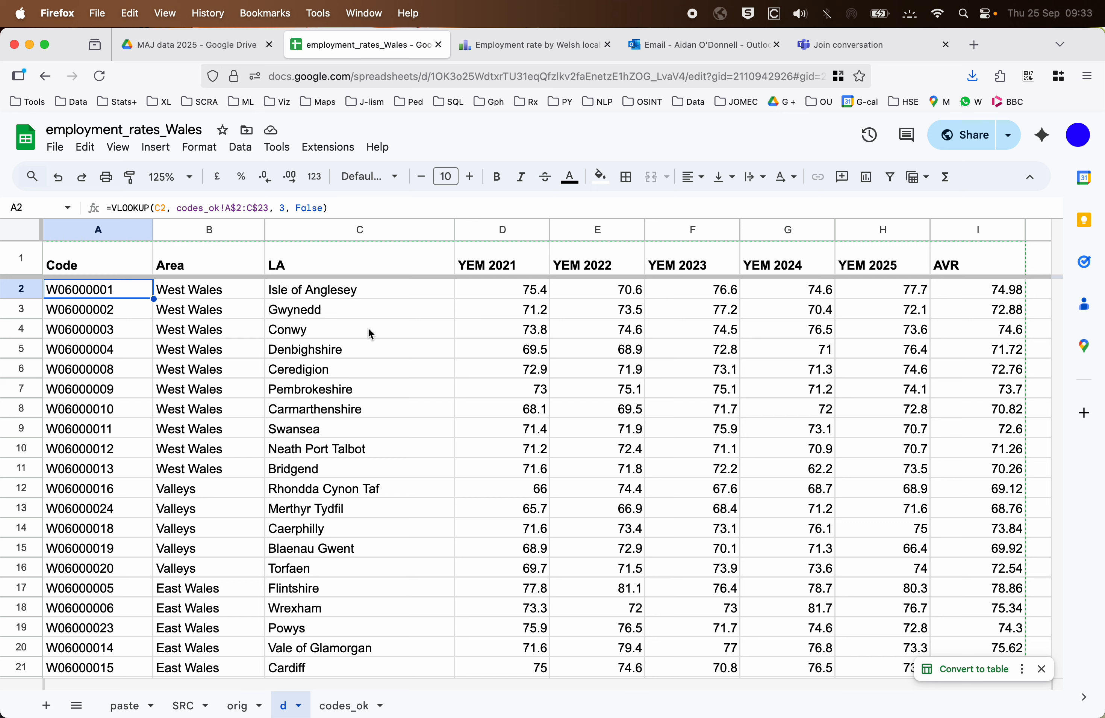
left_click(337, 336)
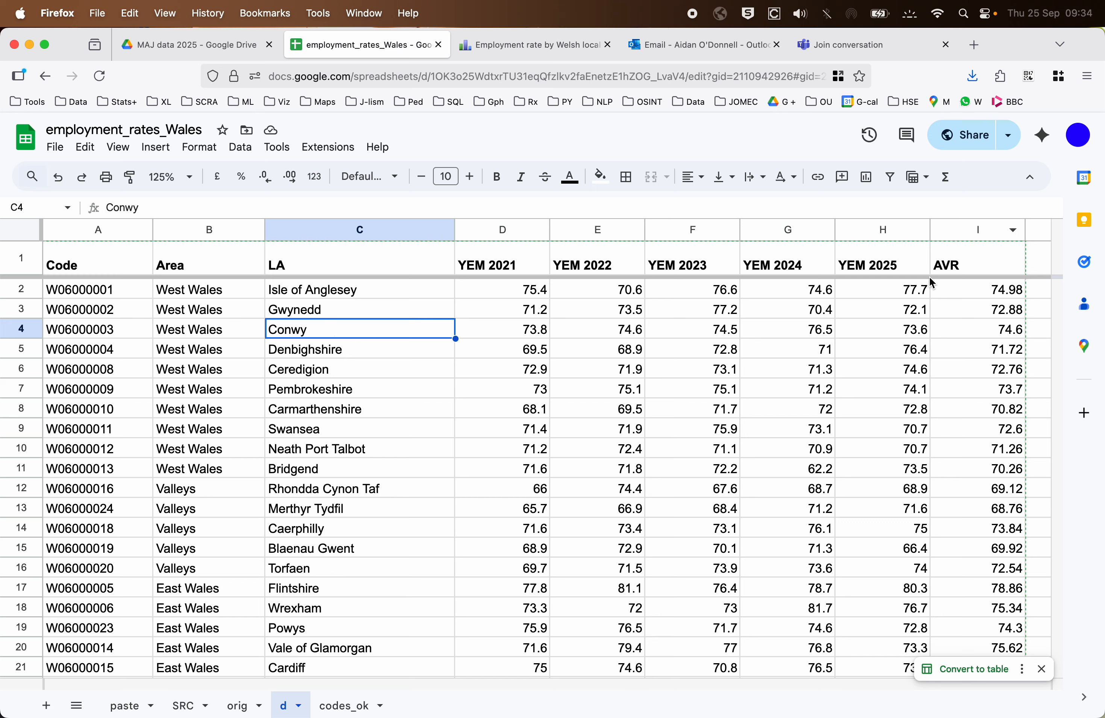
left_click(910, 332)
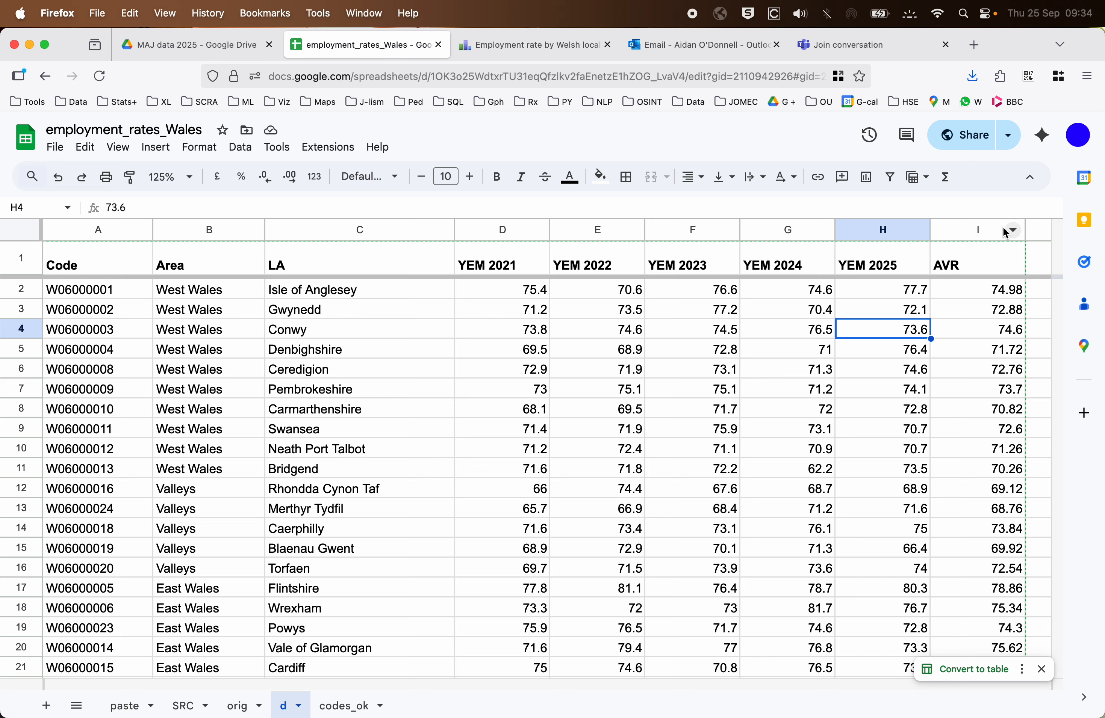
left_click(967, 230)
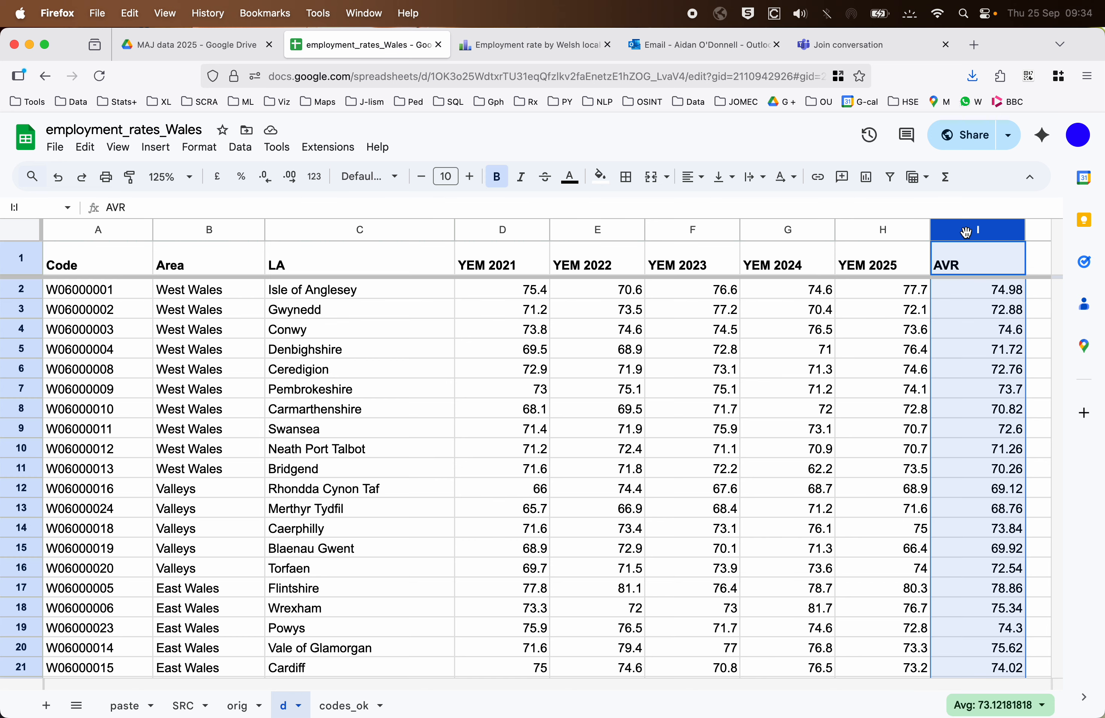
key("BackSpace")
left_click(565, 411)
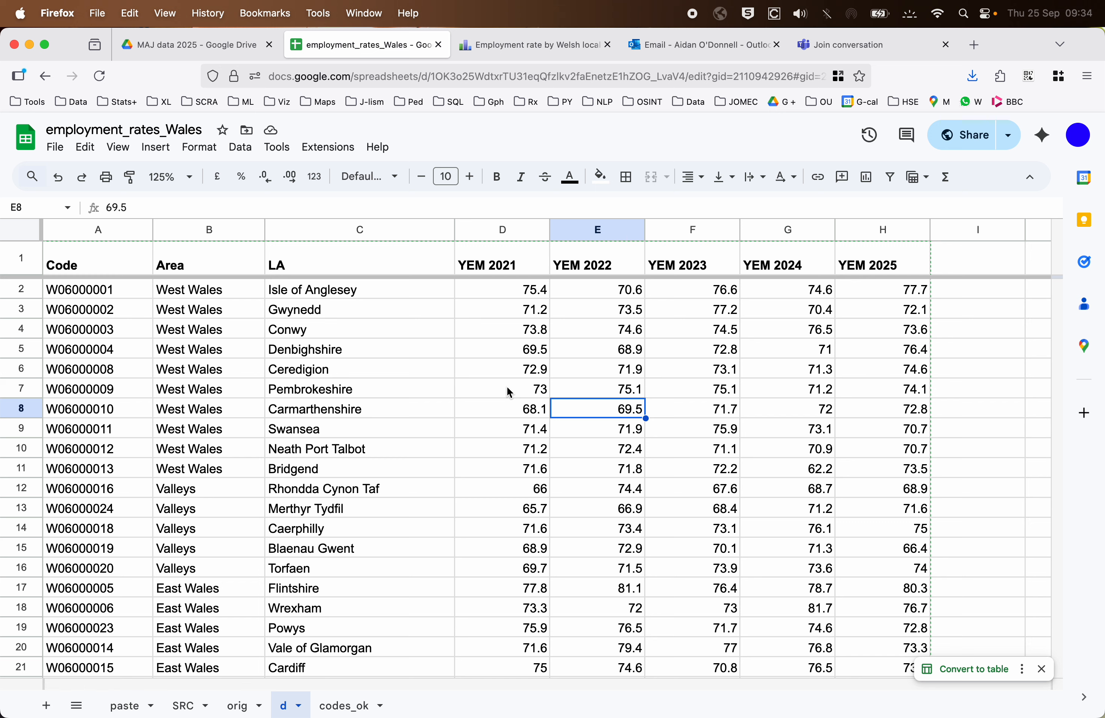
Sort sheet d by the YEM 2025 column from highest to lowest.
left_click(918, 231)
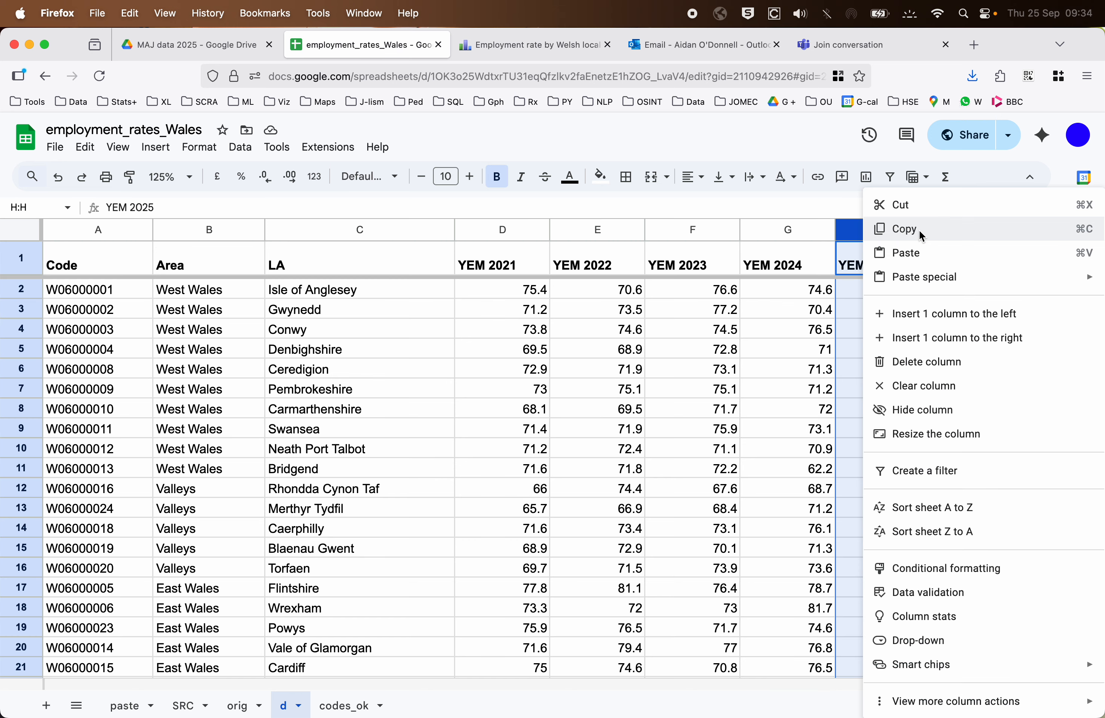
left_click(979, 535)
left_click(889, 290)
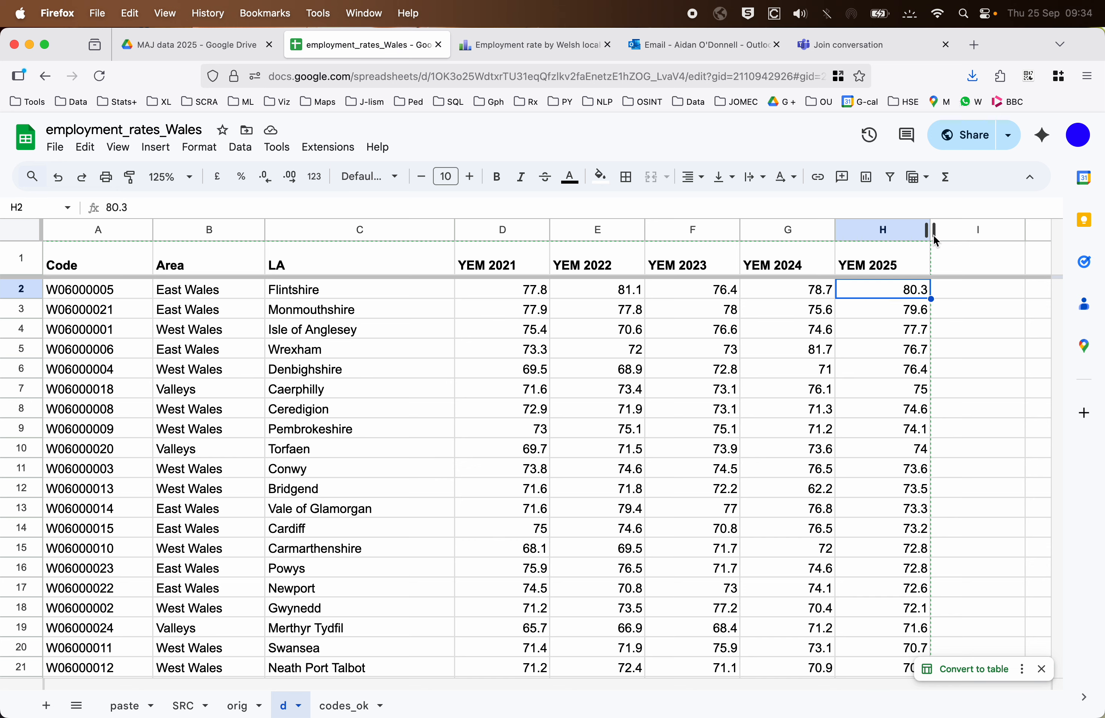
Sort sheet d by the YEM 2025 column from lowest to highest.
left_click(922, 229)
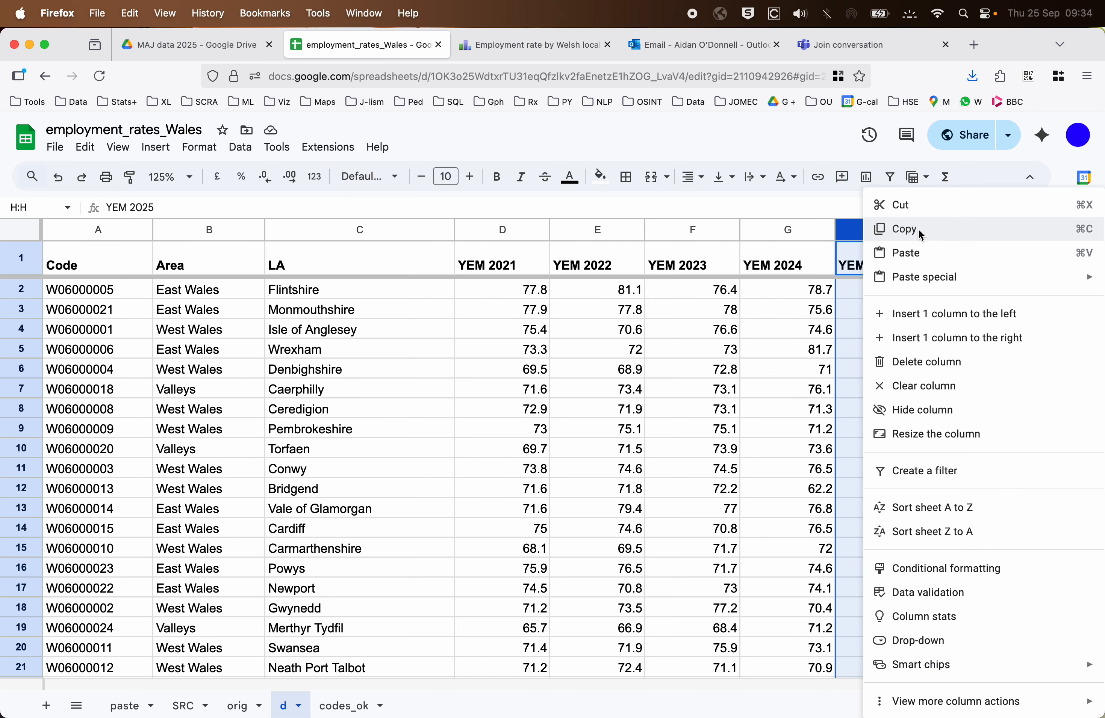
left_click(962, 508)
left_click(865, 290)
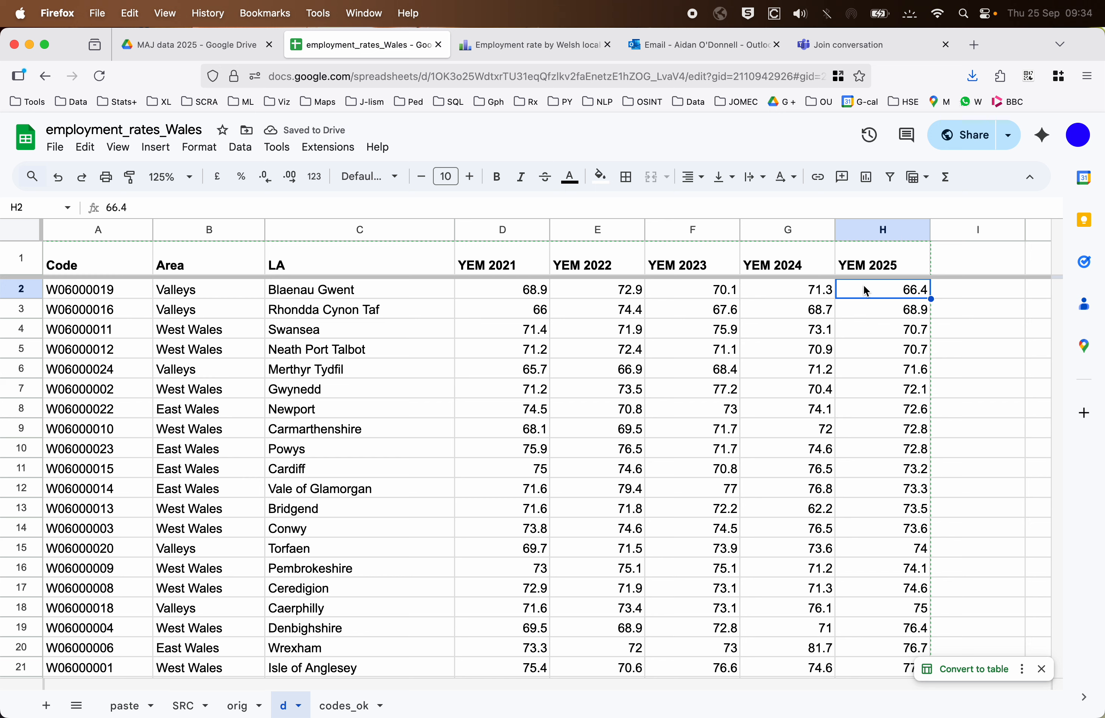
Examine which local authorities and areas have the lowest YEM 2025 rates.
left_click(373, 288)
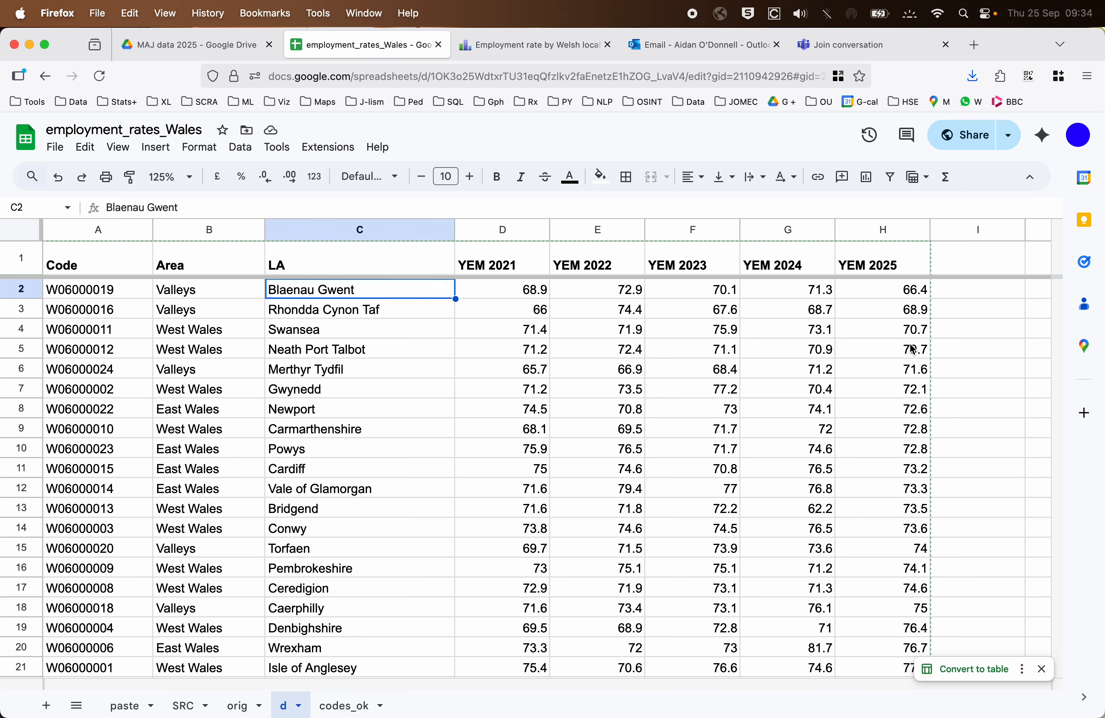
left_click(403, 312)
left_click(402, 334)
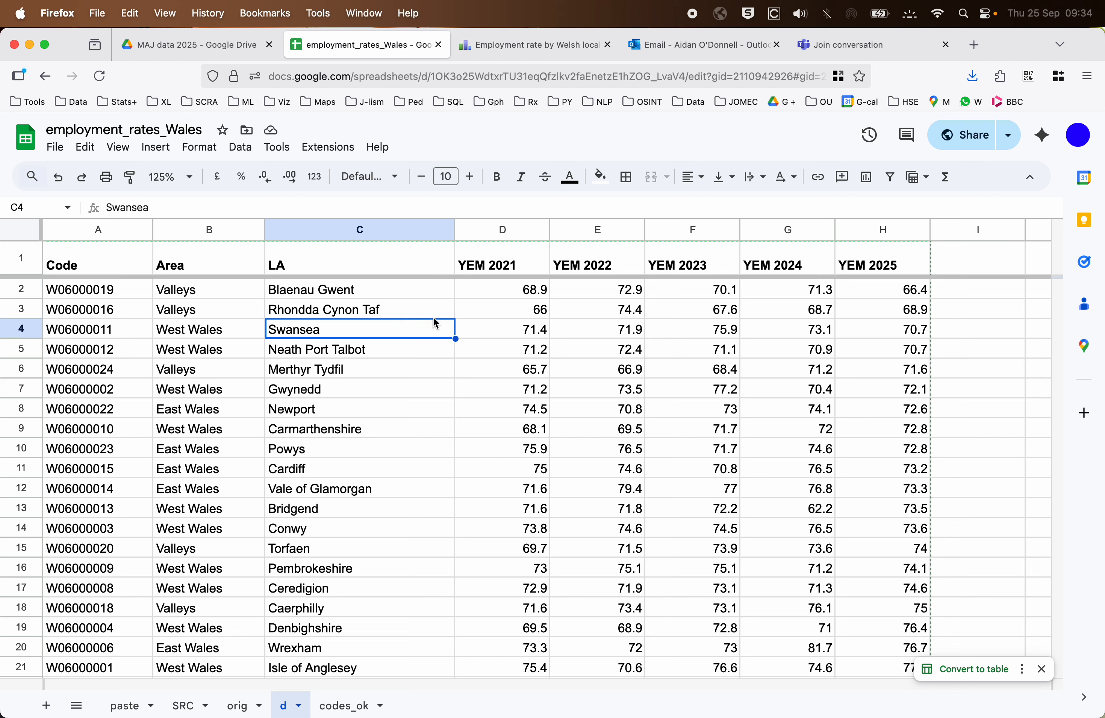
left_click(901, 316)
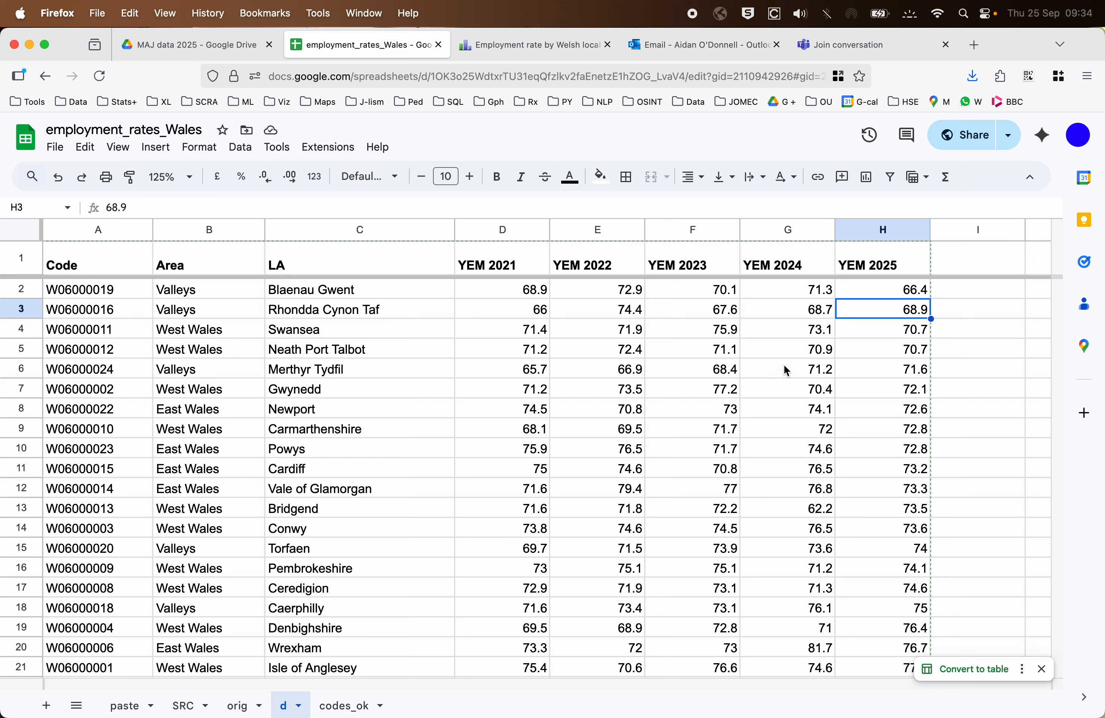
left_click(219, 411)
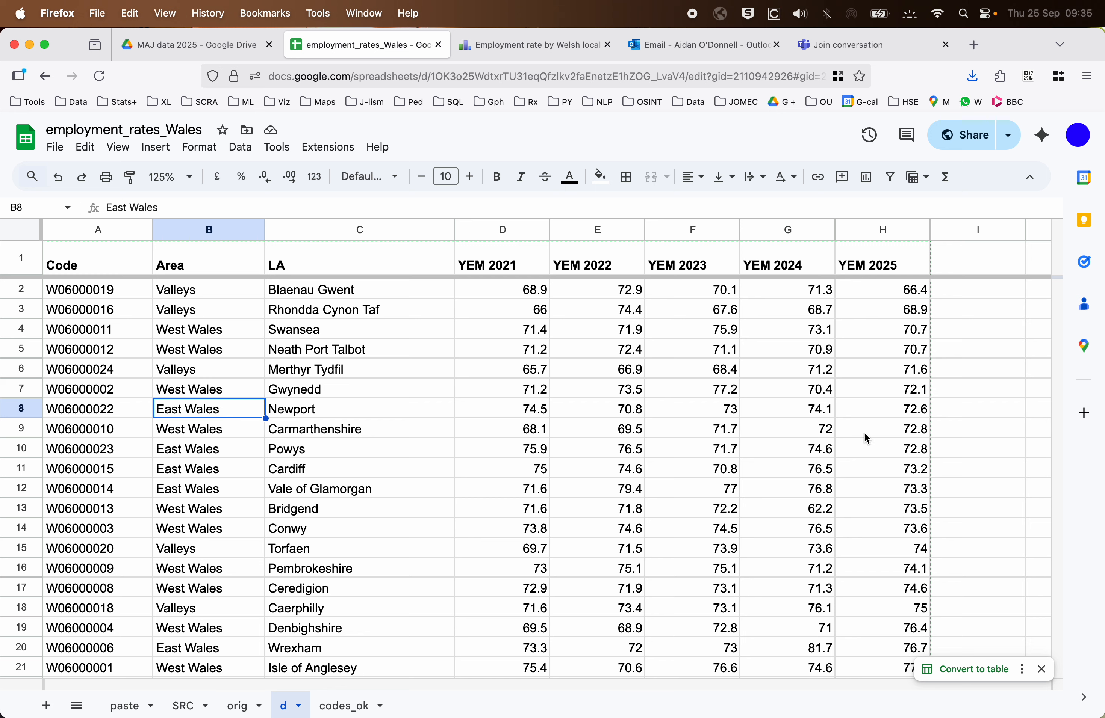
left_click(887, 332)
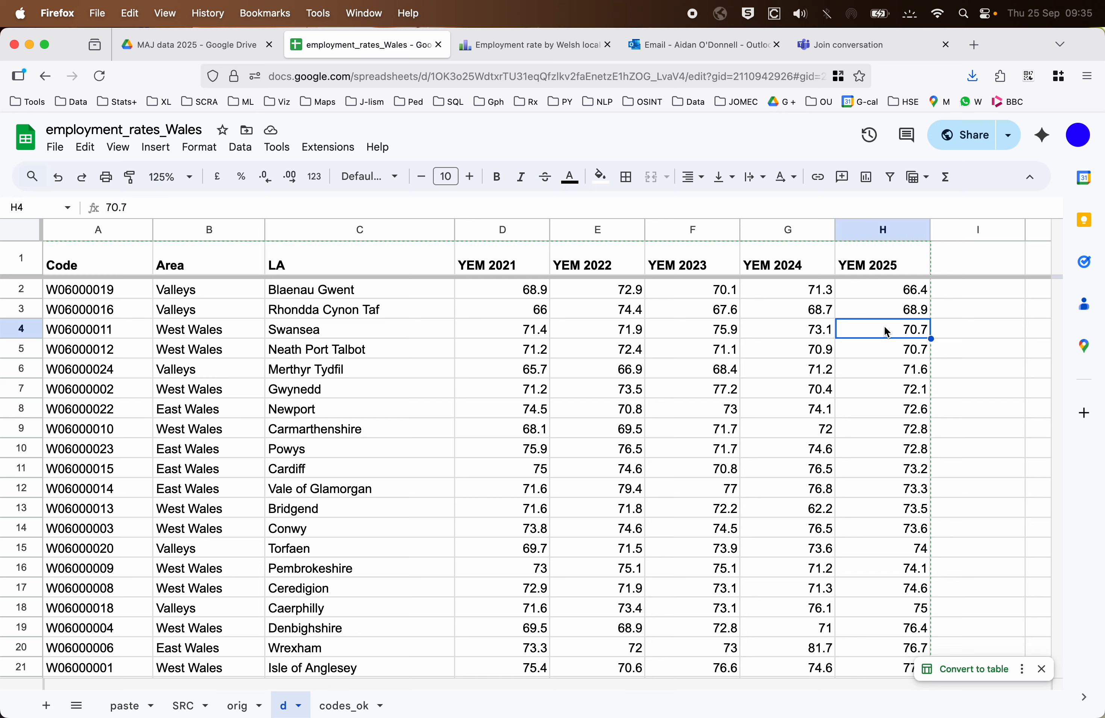
left_click(882, 315)
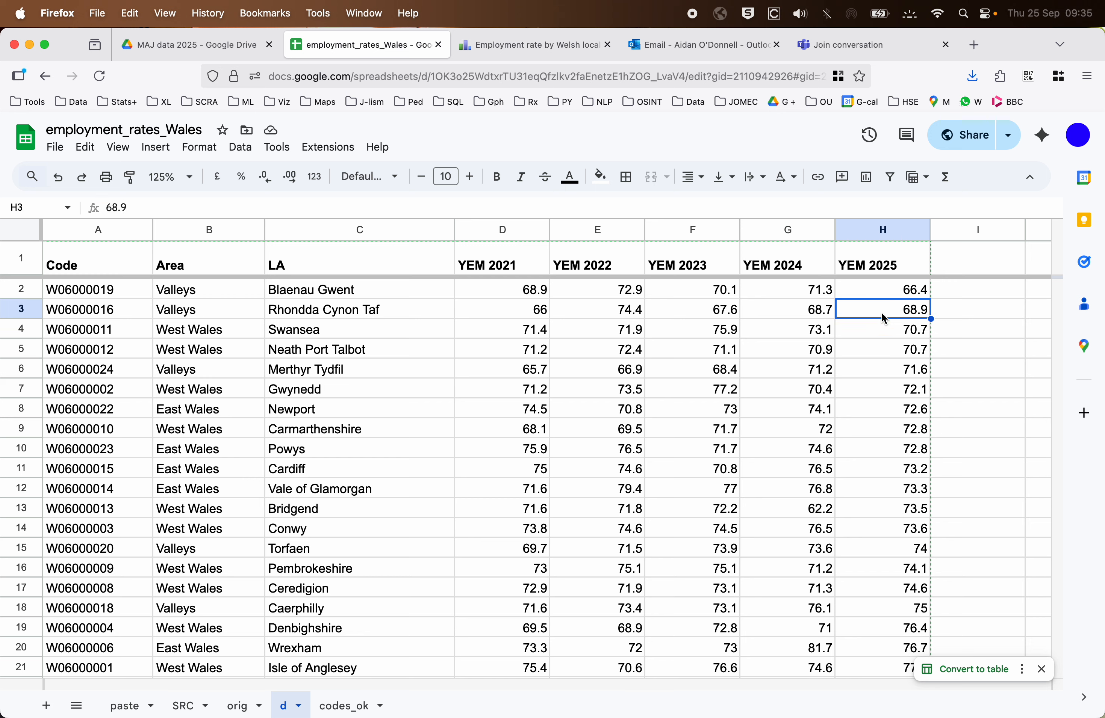
Try to gather the scattered YEM 2025 values of the West Wales authorities into one selection for their average.
left_click(888, 330)
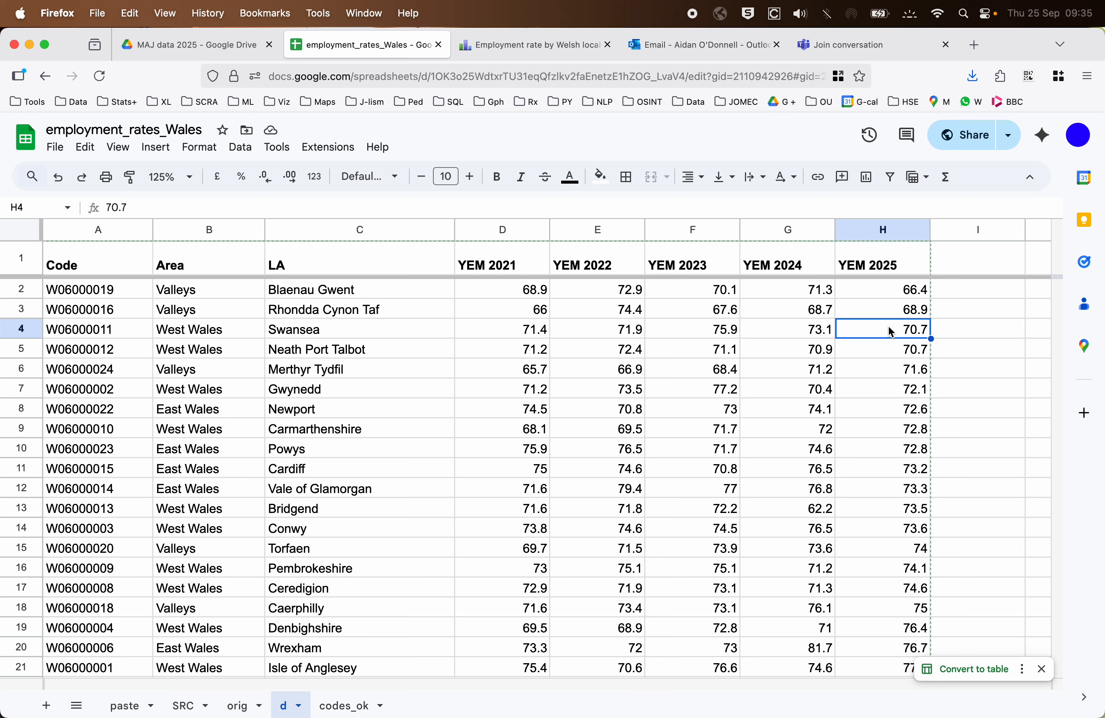
left_click(896, 352)
left_click(887, 331)
left_click(890, 347, "shift")
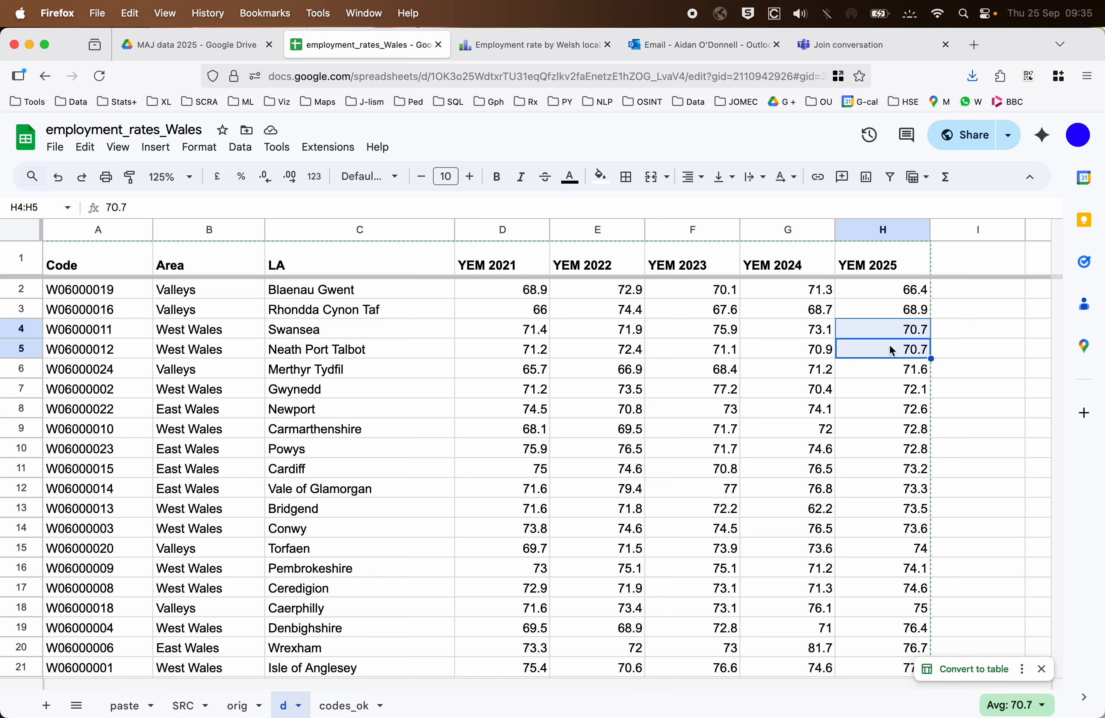
left_click(880, 394, "super")
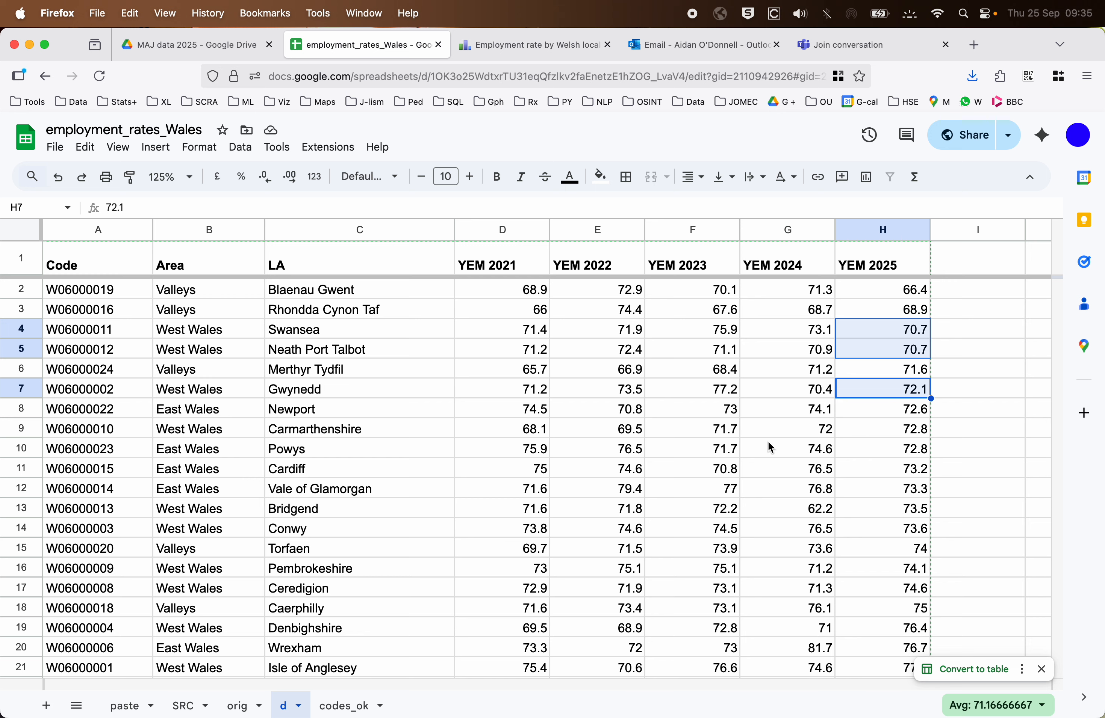
left_click(876, 438, "super")
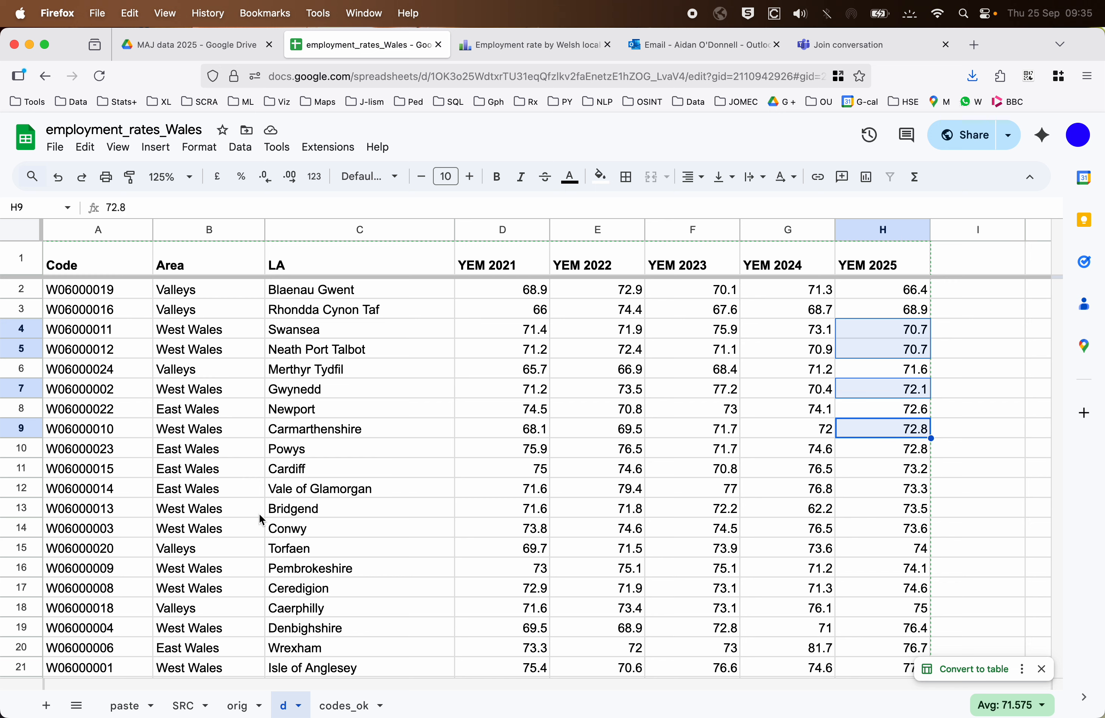
left_click_drag(873, 504, 872, 524)
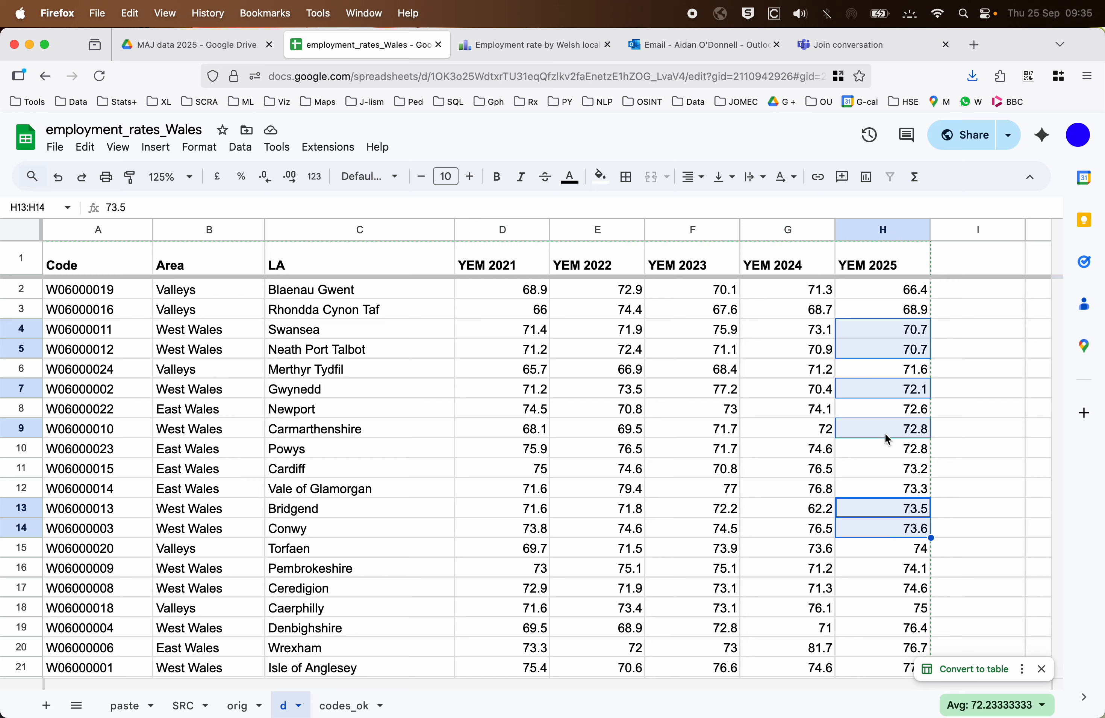
scroll(772, 565, "down", 5)
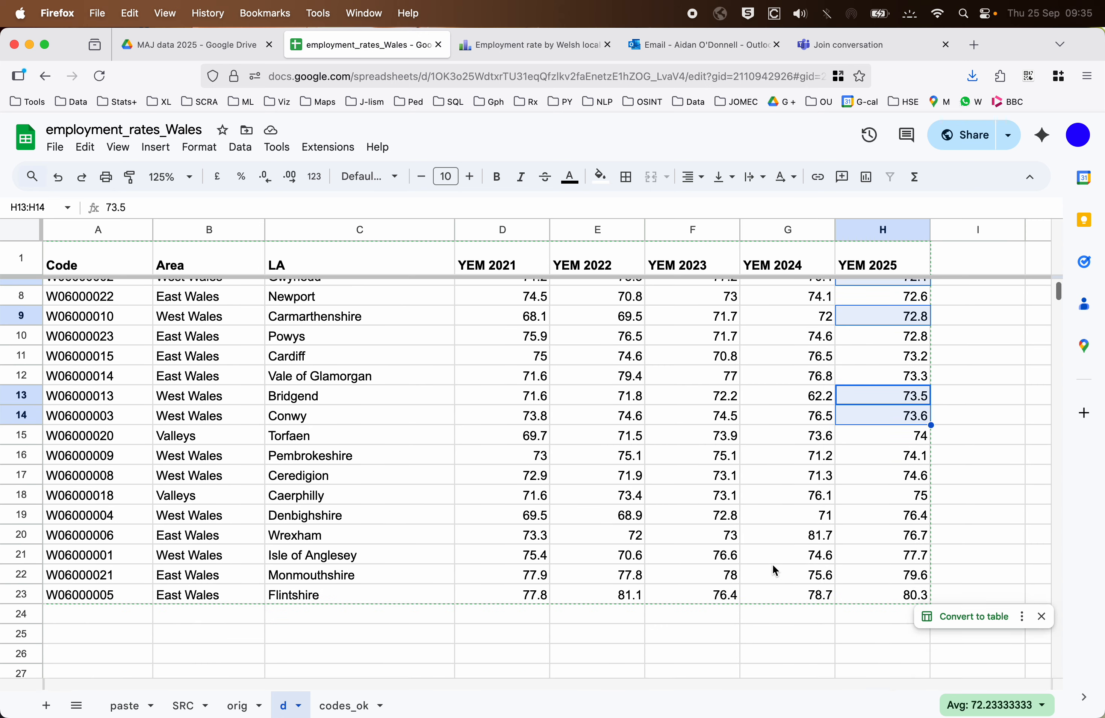
left_click(867, 479)
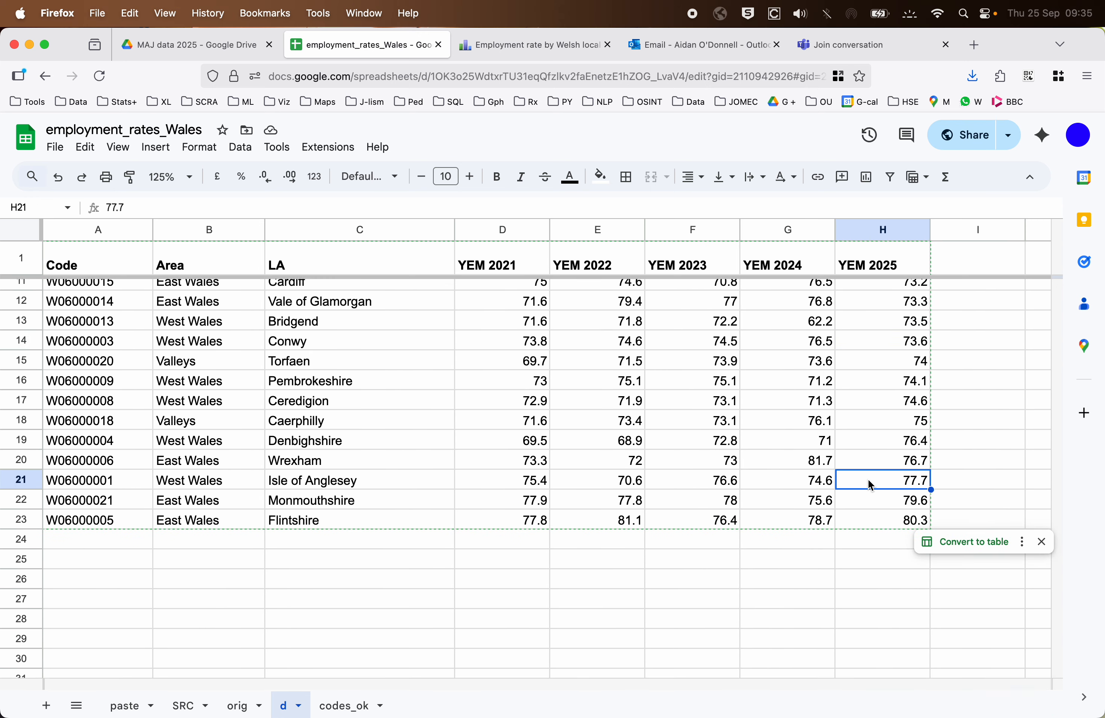
Create a filter over the whole data range of sheet d.
scroll(867, 479, "up", 5)
left_click(240, 147)
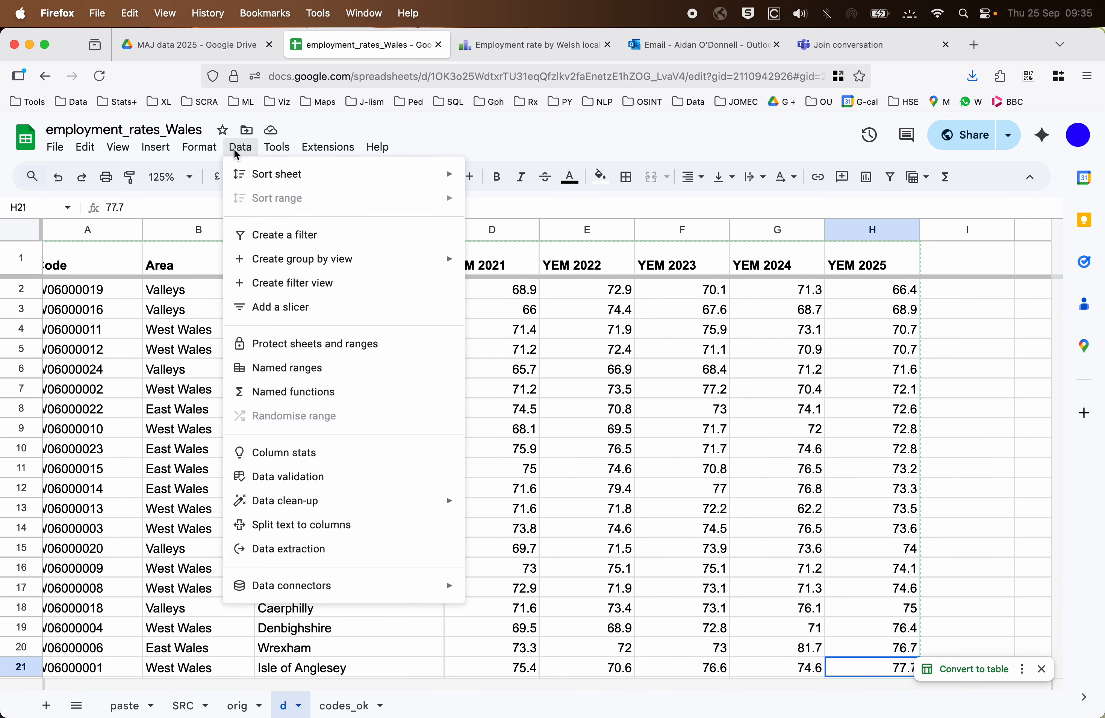
left_click(303, 233)
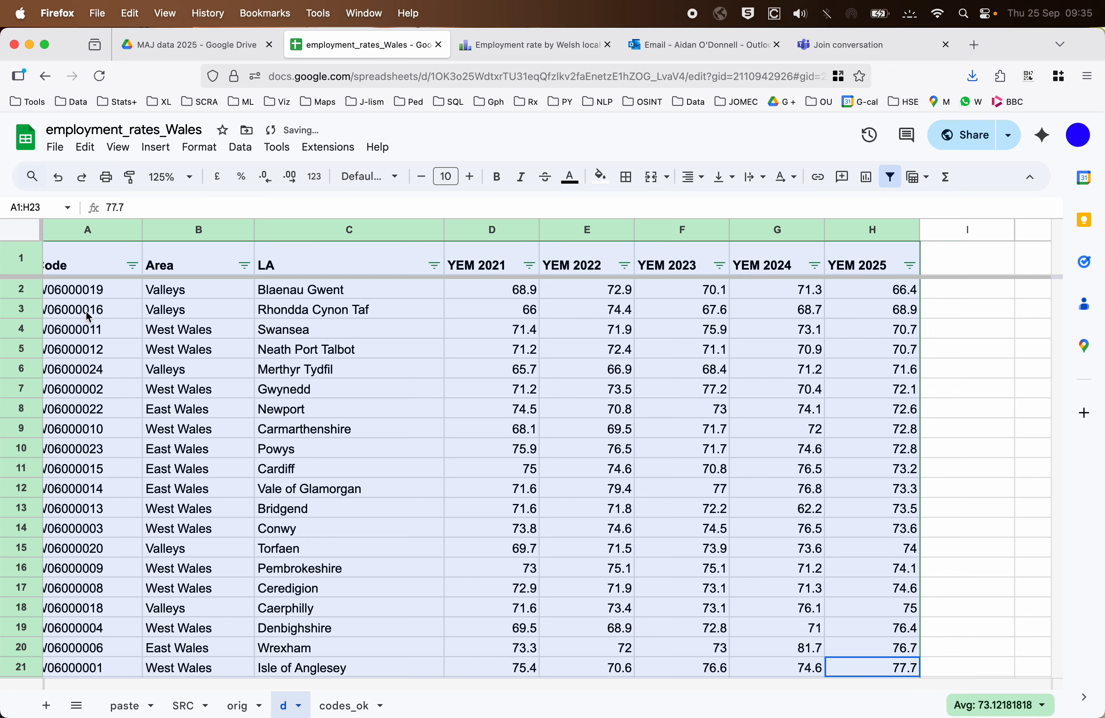
Filter the Area column to West Wales only and select its YEM 2025 values to read their average.
left_click(244, 266)
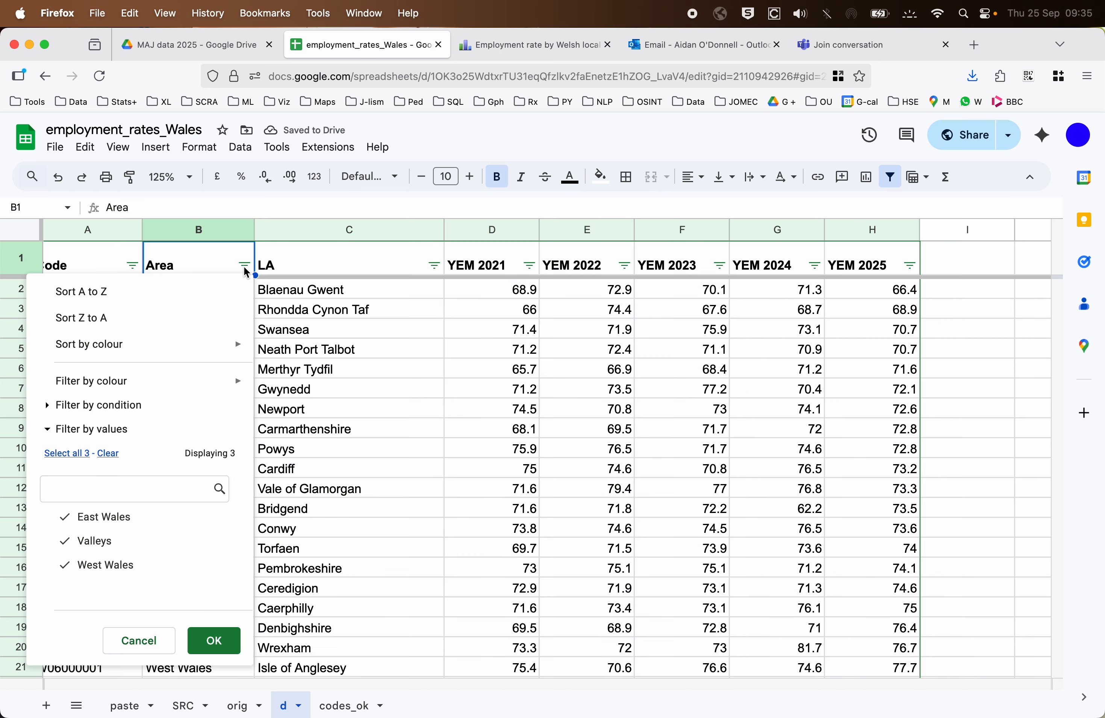
left_click(135, 522)
left_click(139, 544)
left_click(213, 641)
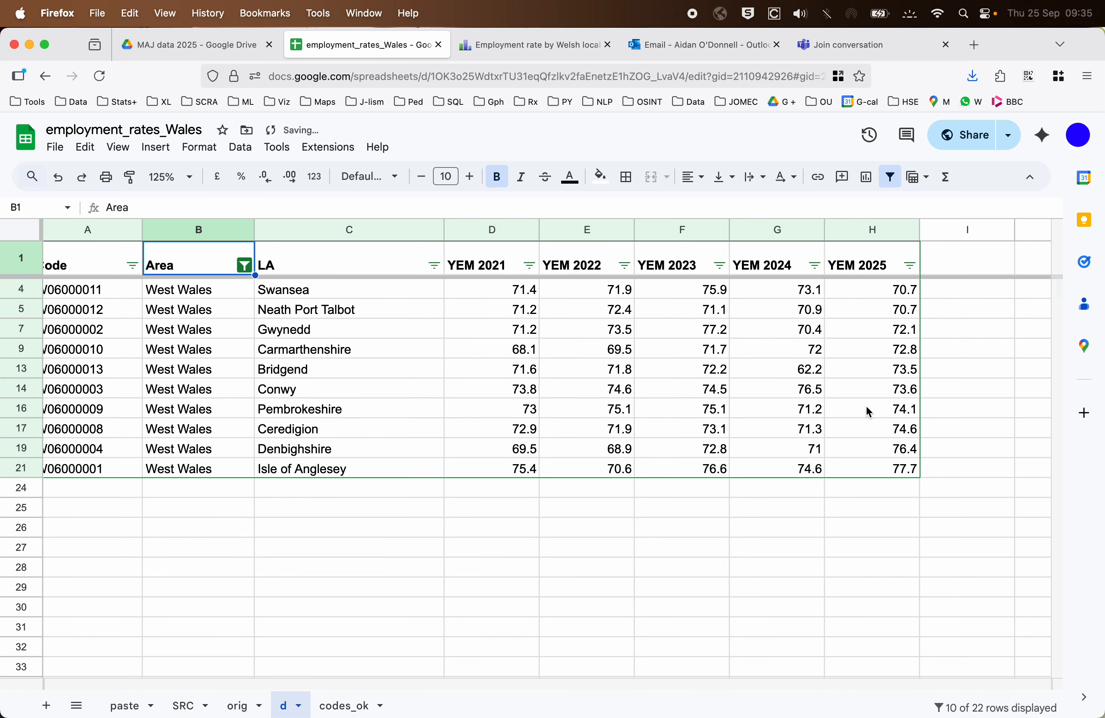
left_click_drag(876, 292, 874, 474)
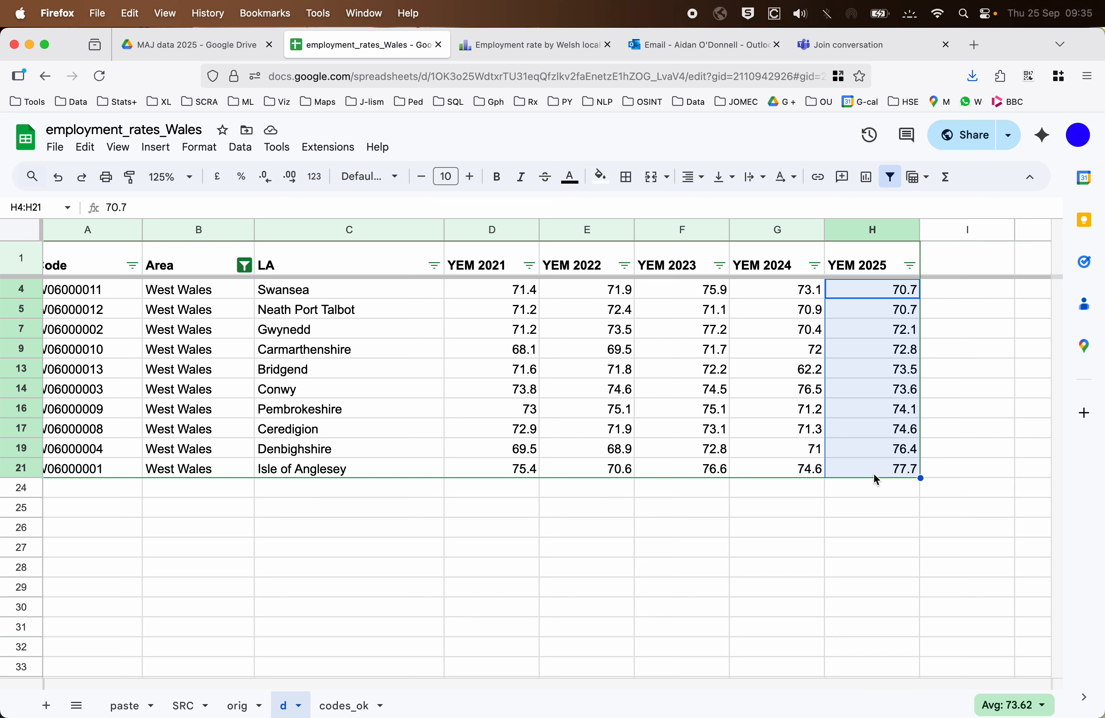
Switch the Area filter to East Wales only and select its YEM 2025 values to read their average.
left_click(243, 266)
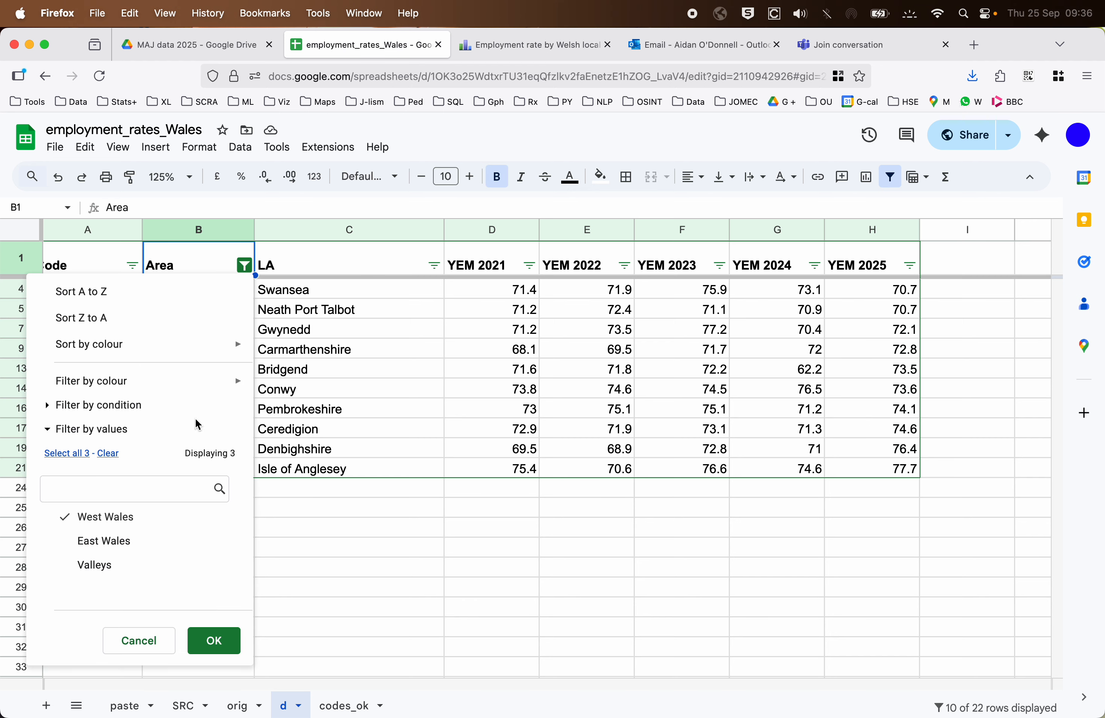
left_click(103, 541)
left_click(66, 517)
left_click(214, 640)
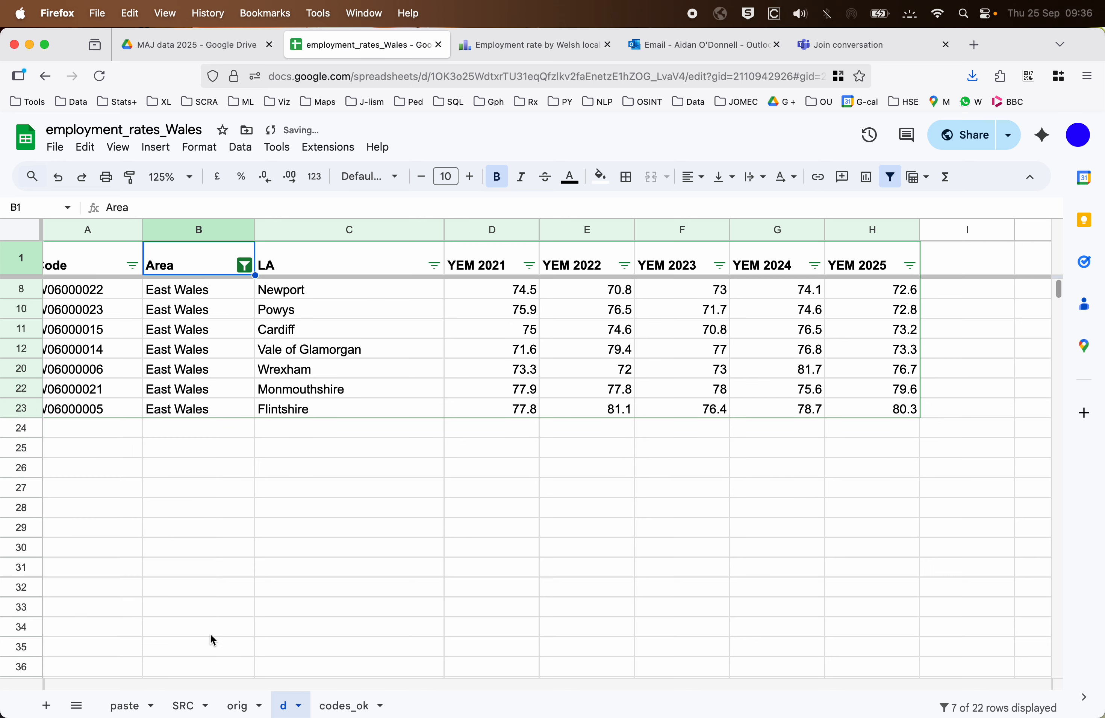
left_click_drag(878, 404, 889, 329)
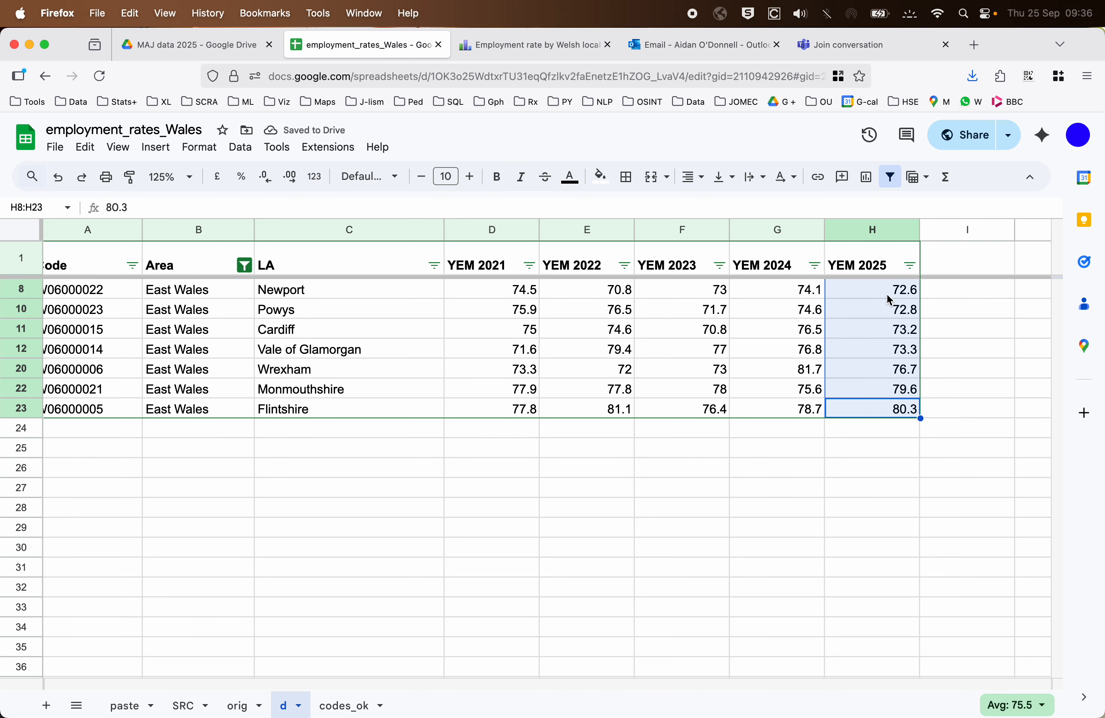
Close the email and Teams browser tabs and switch the Area filter to Valleys only.
left_click(246, 269)
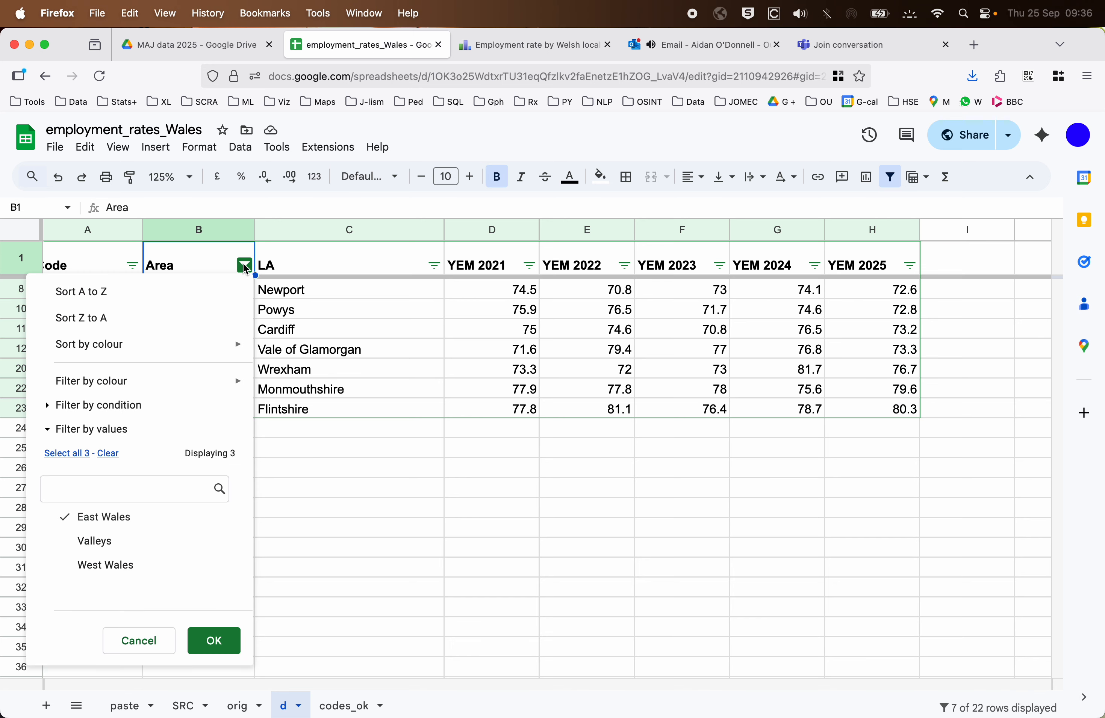
left_click(776, 45)
left_click(773, 45)
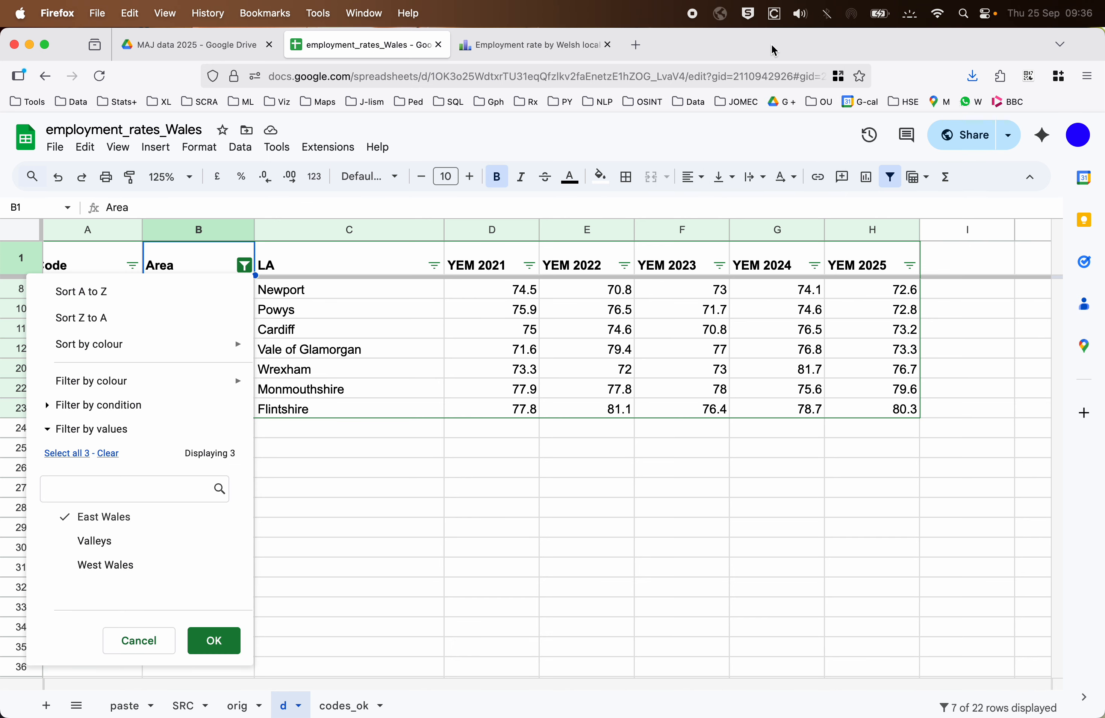
left_click(129, 520)
left_click(129, 543)
left_click(214, 641)
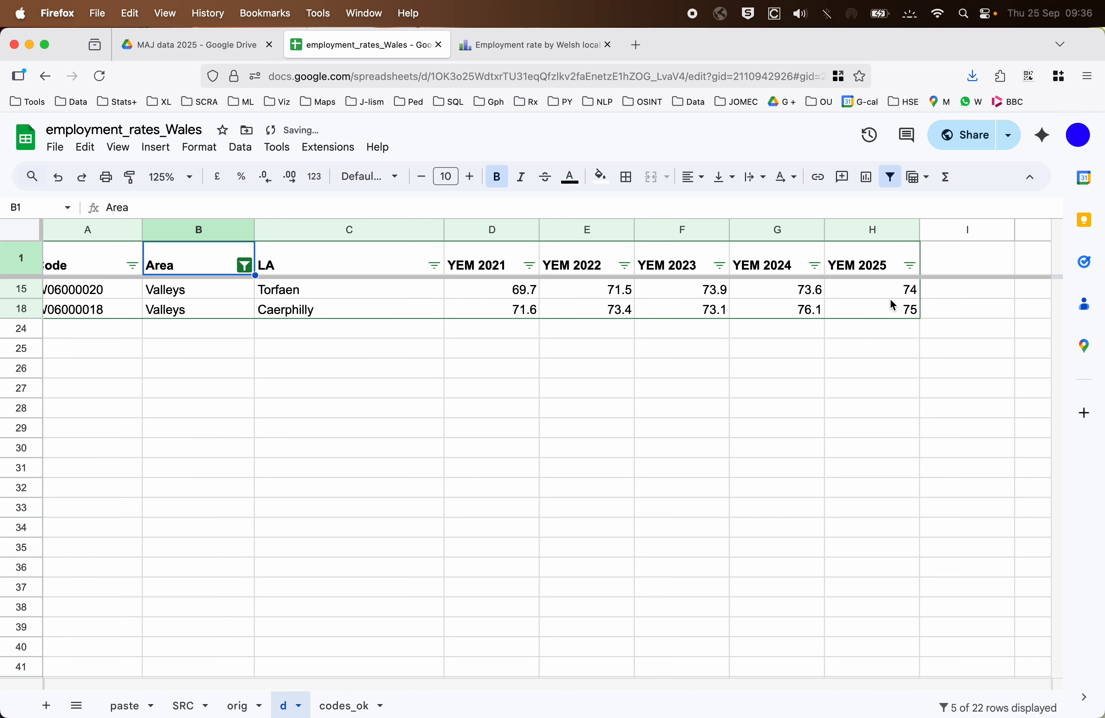
left_click(856, 301)
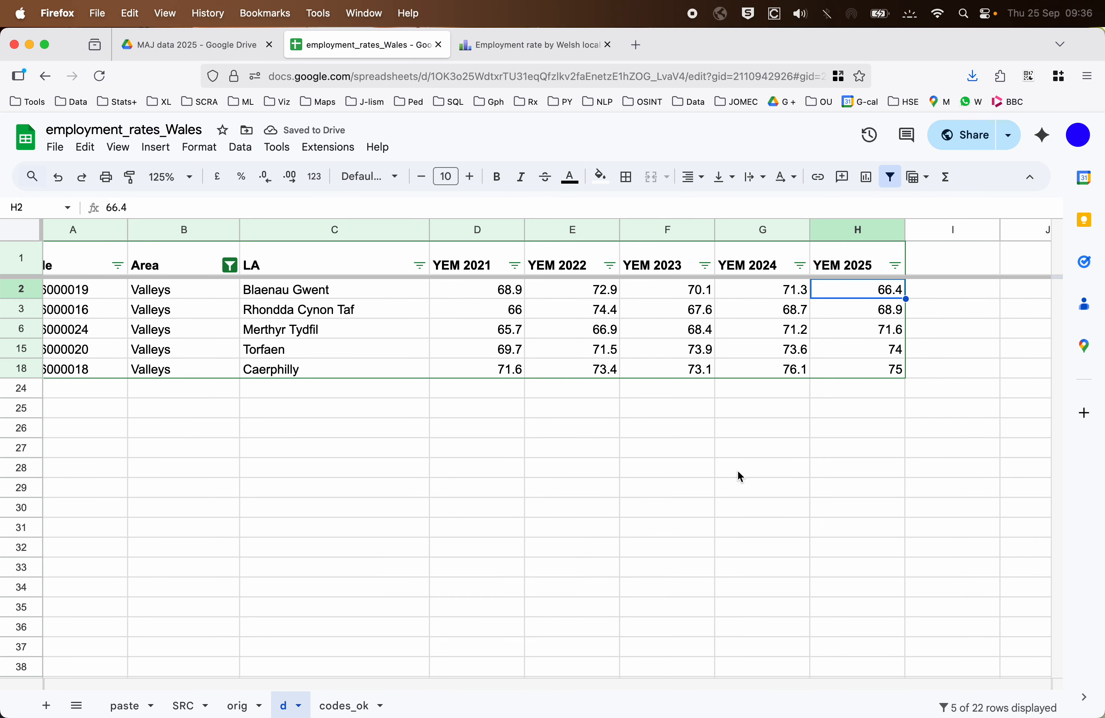
Restore East Wales and West Wales in the Area filter so all three areas are included.
left_click(230, 265)
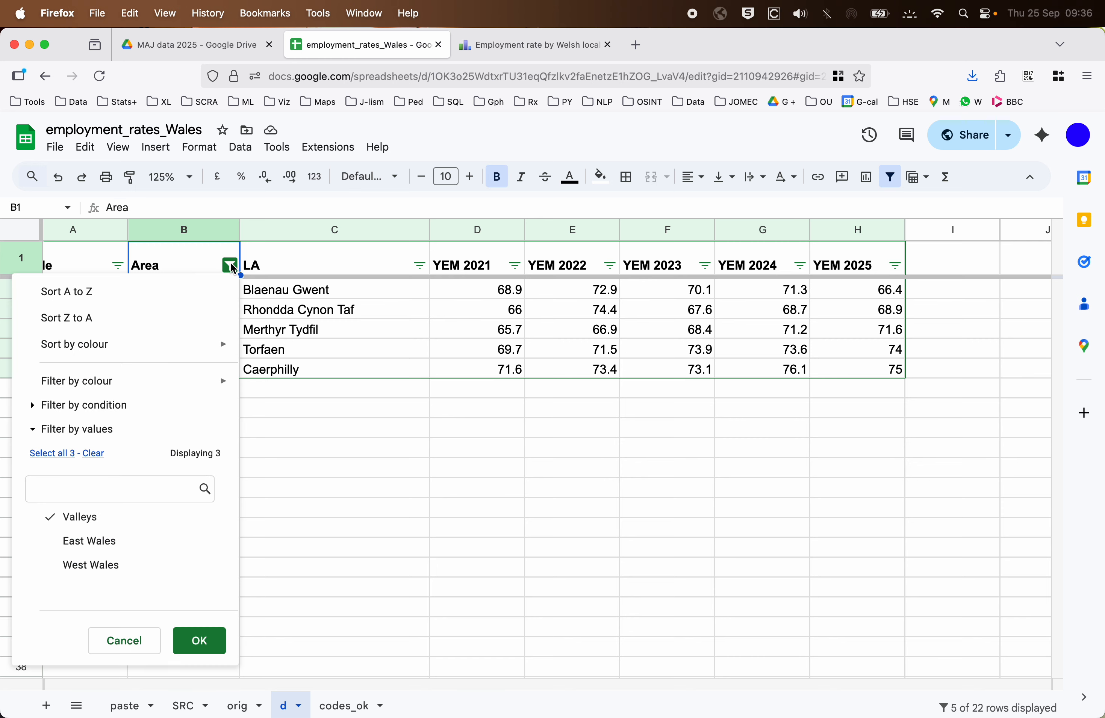
left_click(131, 545)
left_click(135, 566)
left_click(196, 642)
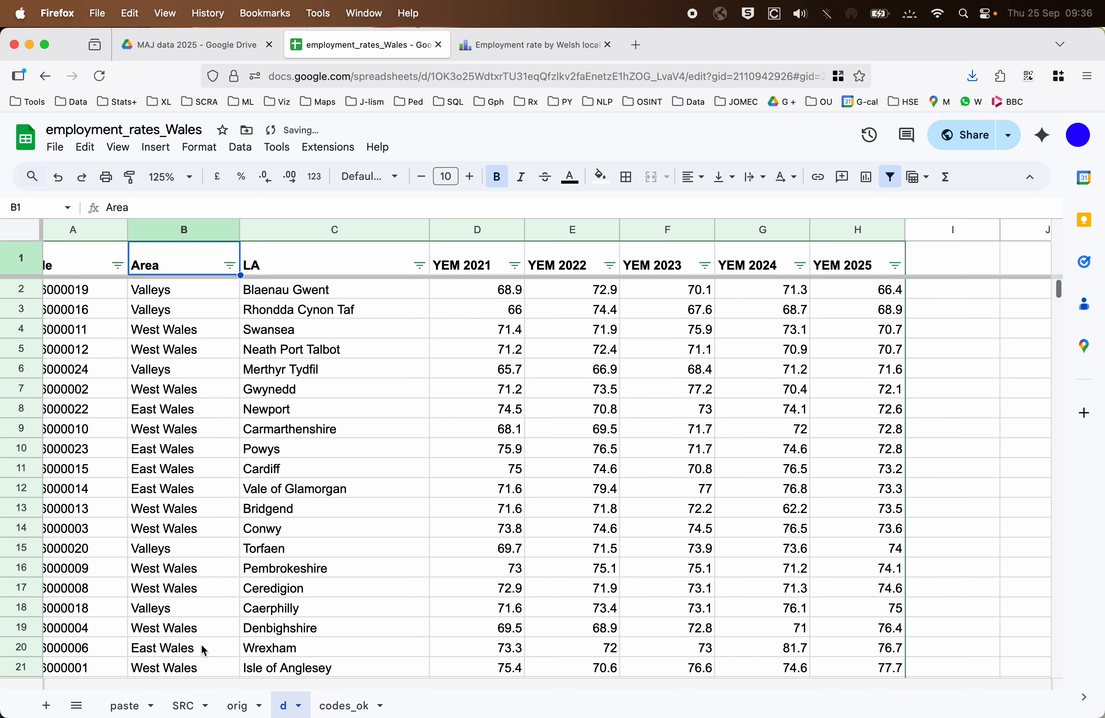
left_click(196, 419)
scroll(272, 439, "left", 2)
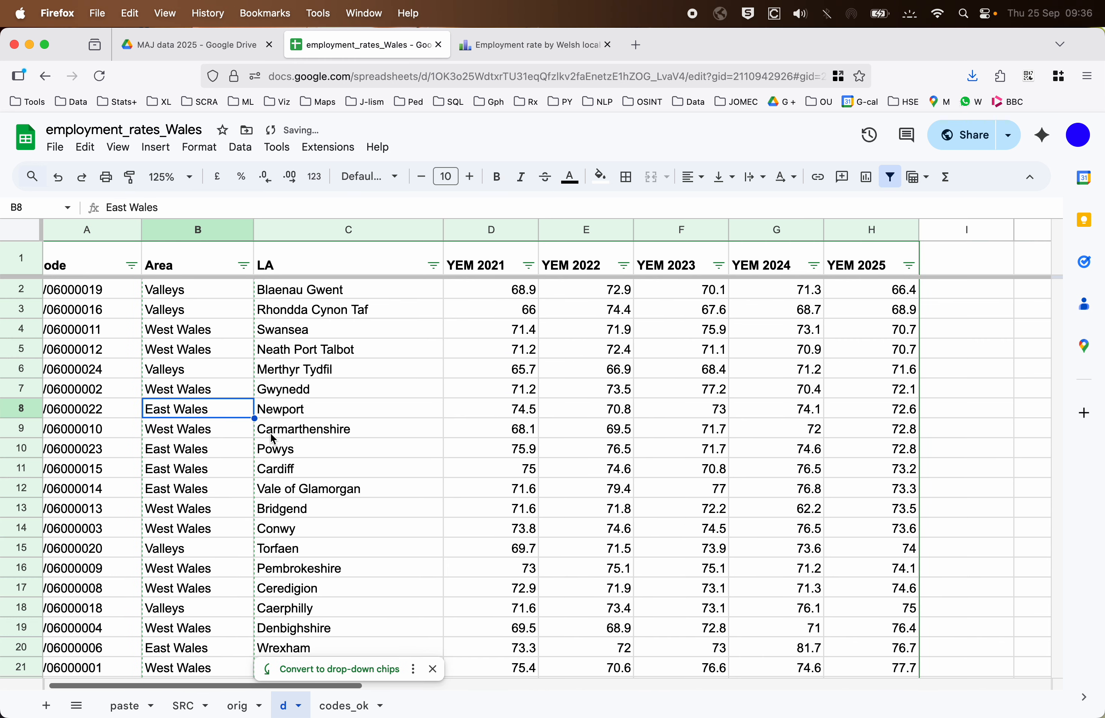
scroll(273, 438, "up", 1)
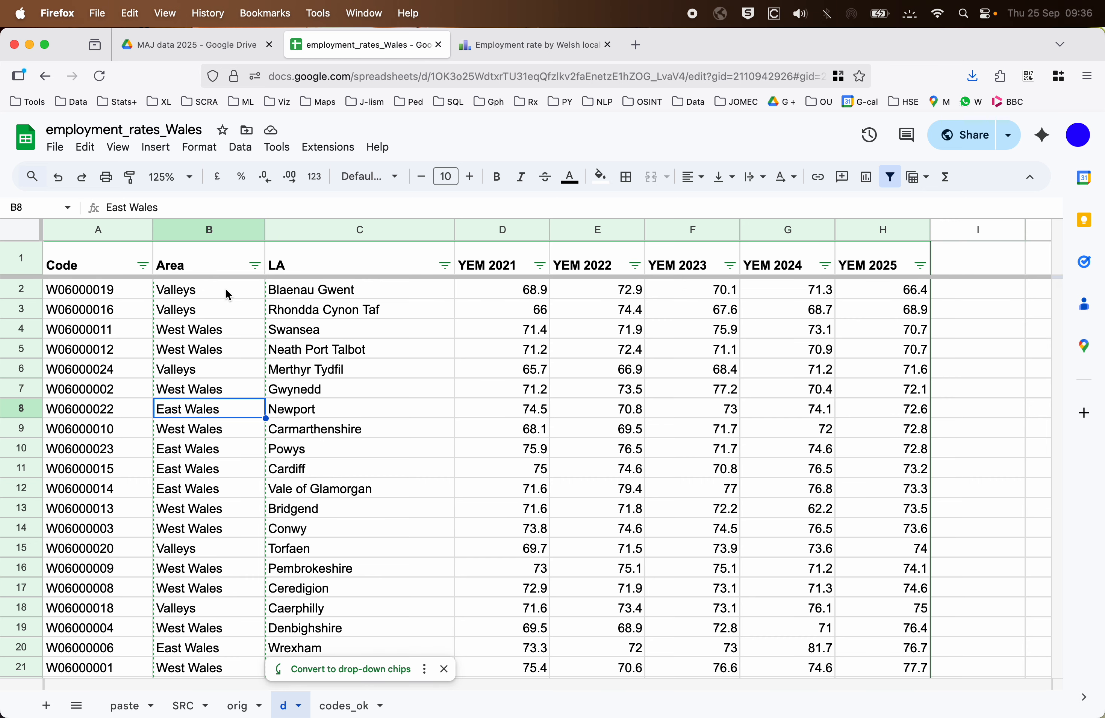
Create a pivot table from the data range d!A1:H23 on a new sheet.
left_click(215, 449)
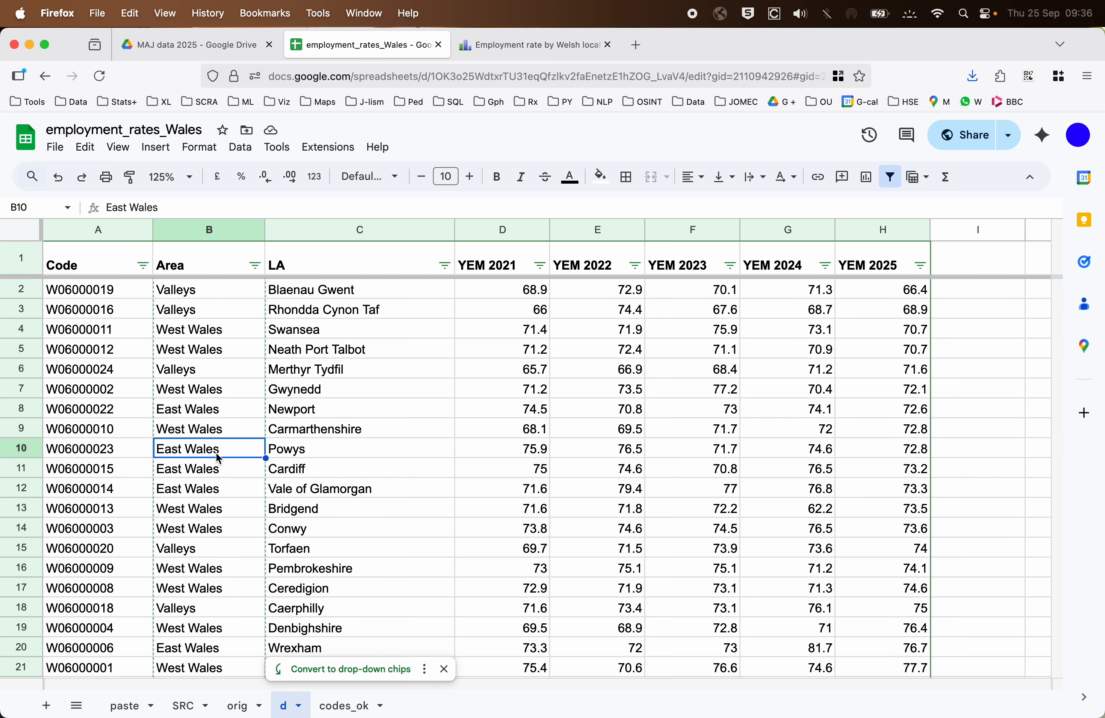
left_click(156, 148)
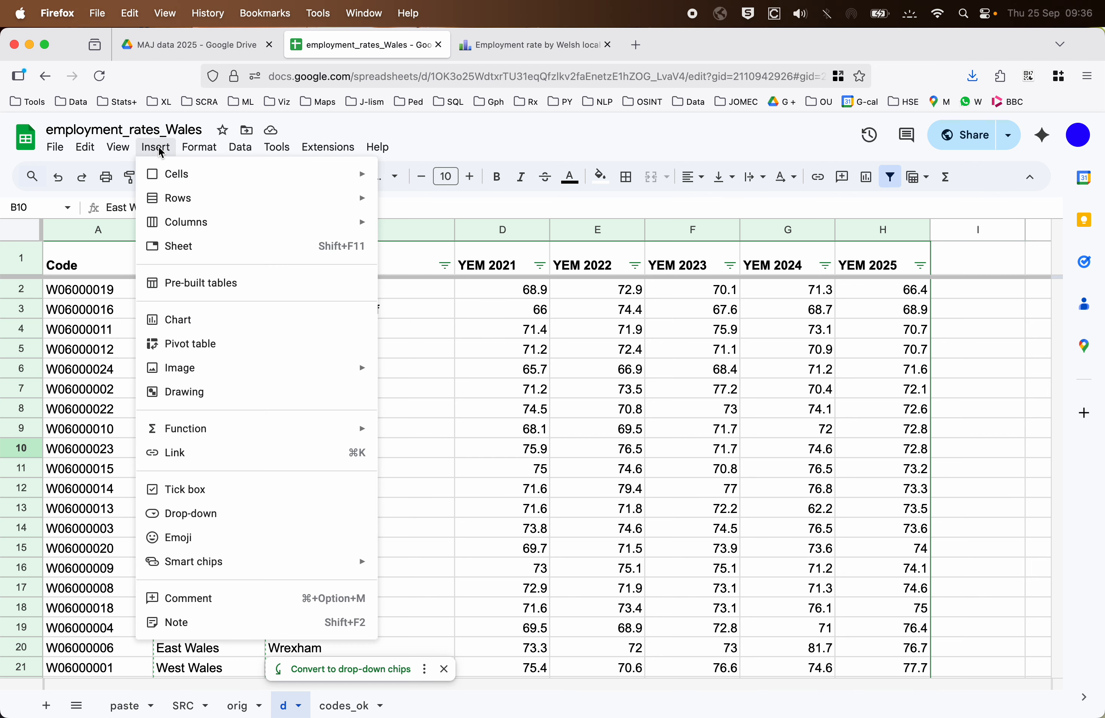
left_click(264, 351)
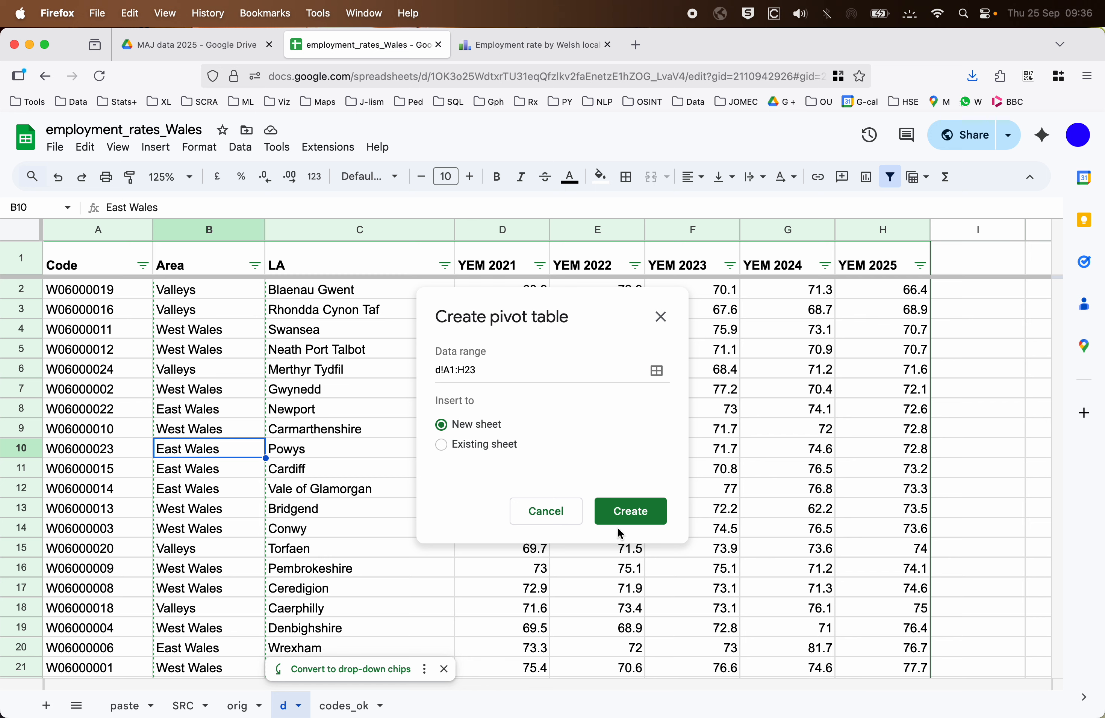
left_click(631, 511)
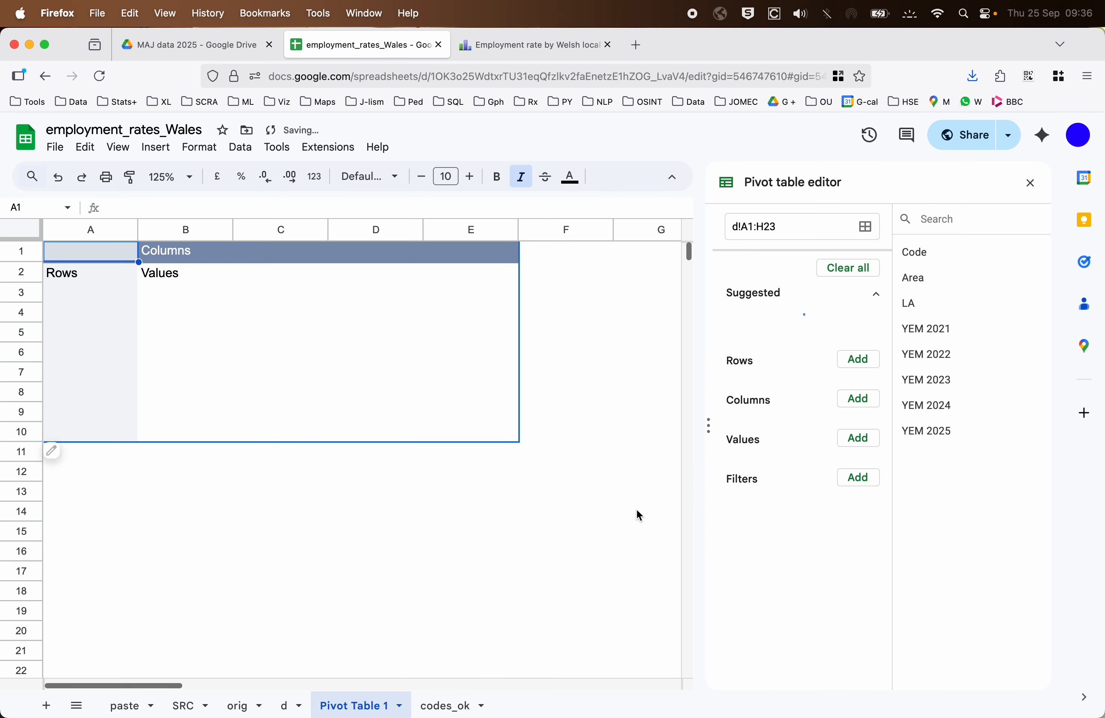
Rename the pivot table's sheet PVT and collapse the suggested pivot tables.
double_click(353, 706)
type("PVT")
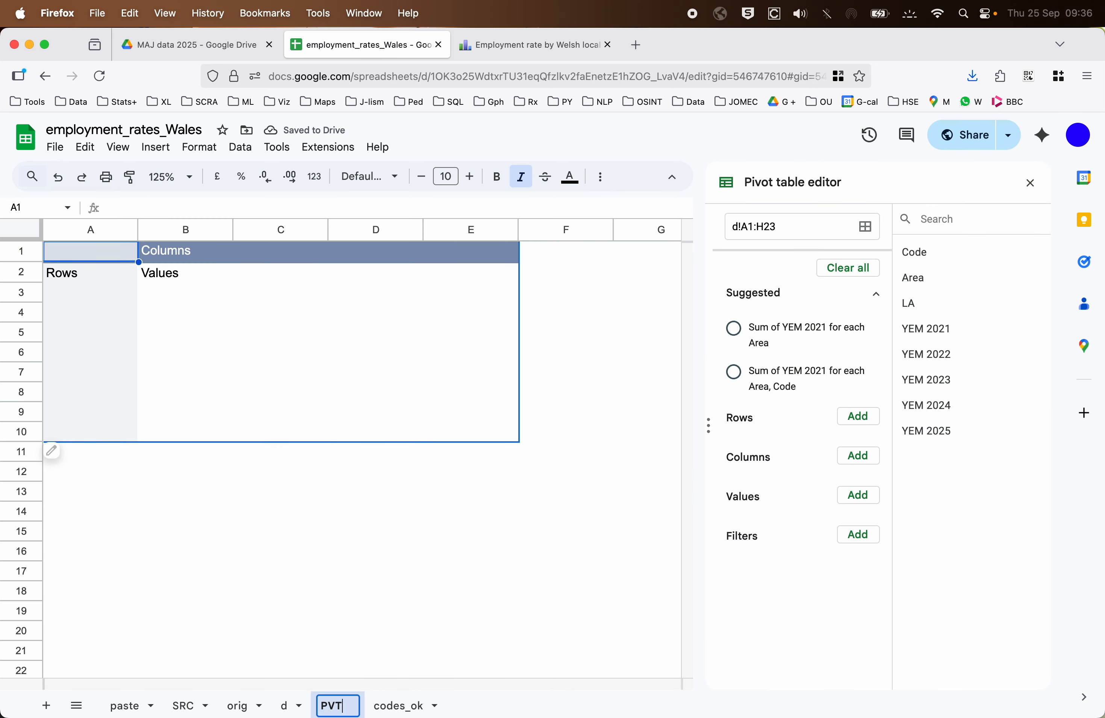
key("Return")
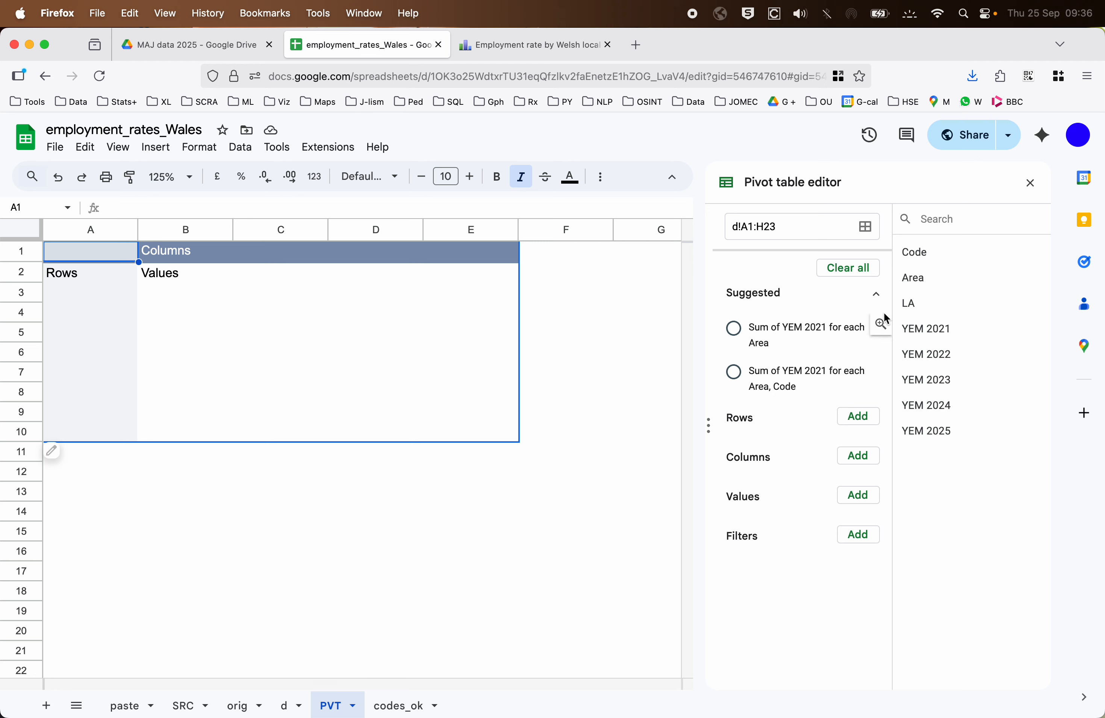
left_click(877, 295)
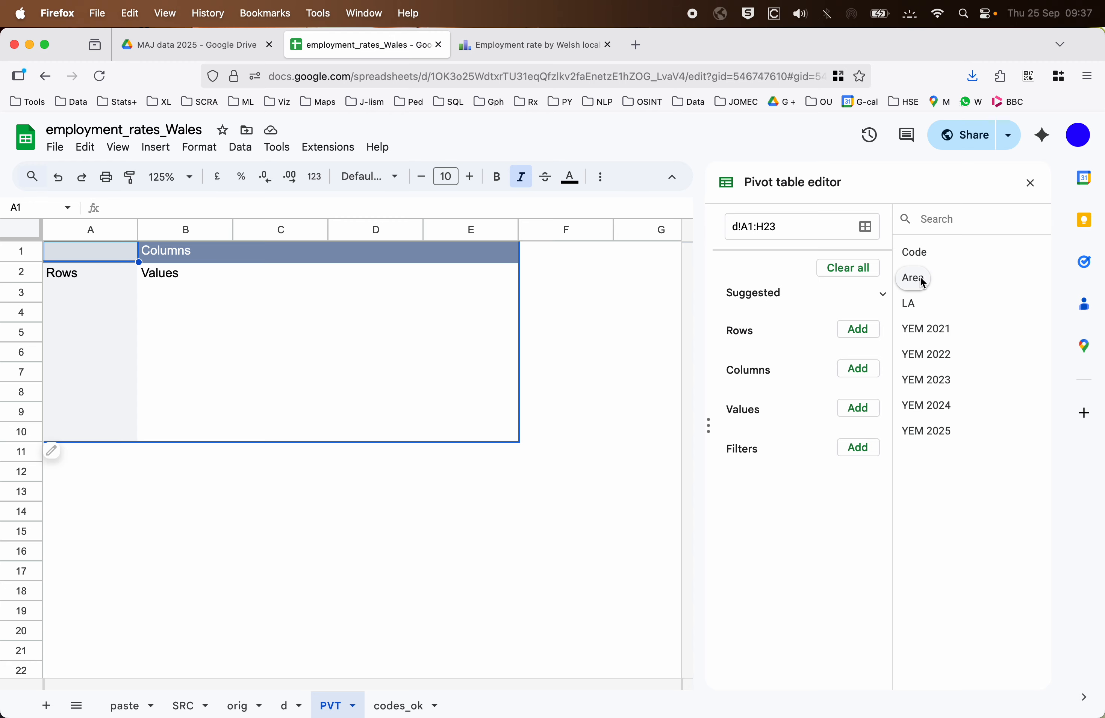
Review the Area and LA columns on sheet d, and return to the PVT sheet.
left_click(289, 713)
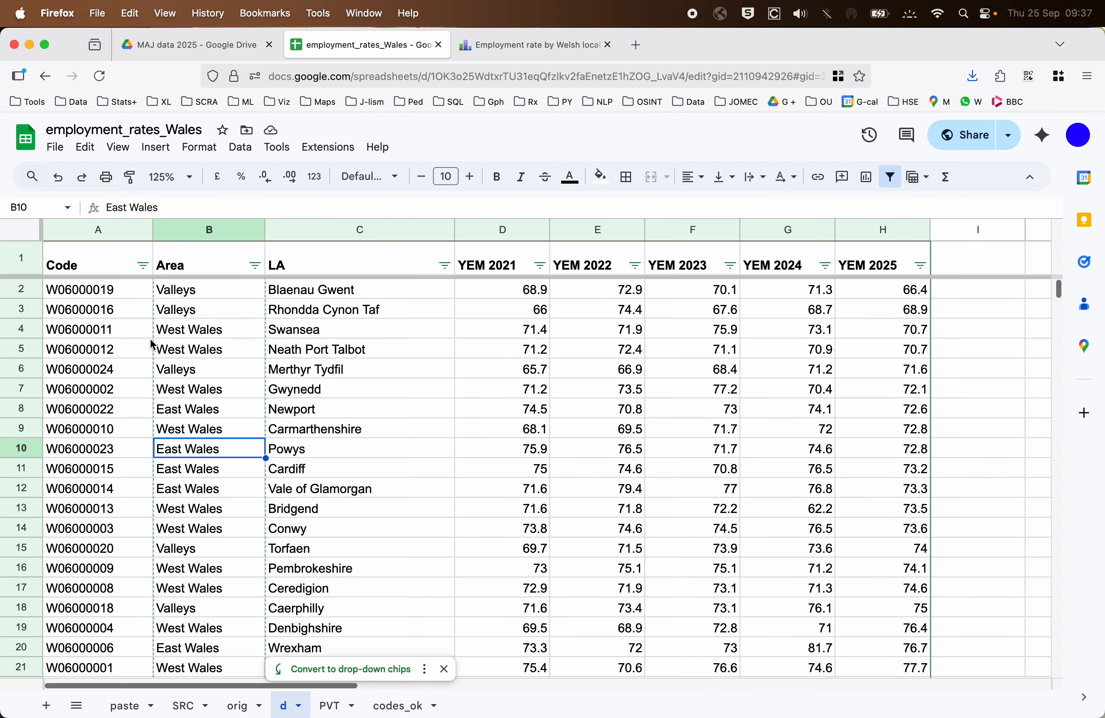
left_click(247, 353)
left_click(369, 350)
scroll(369, 351, "right", 1)
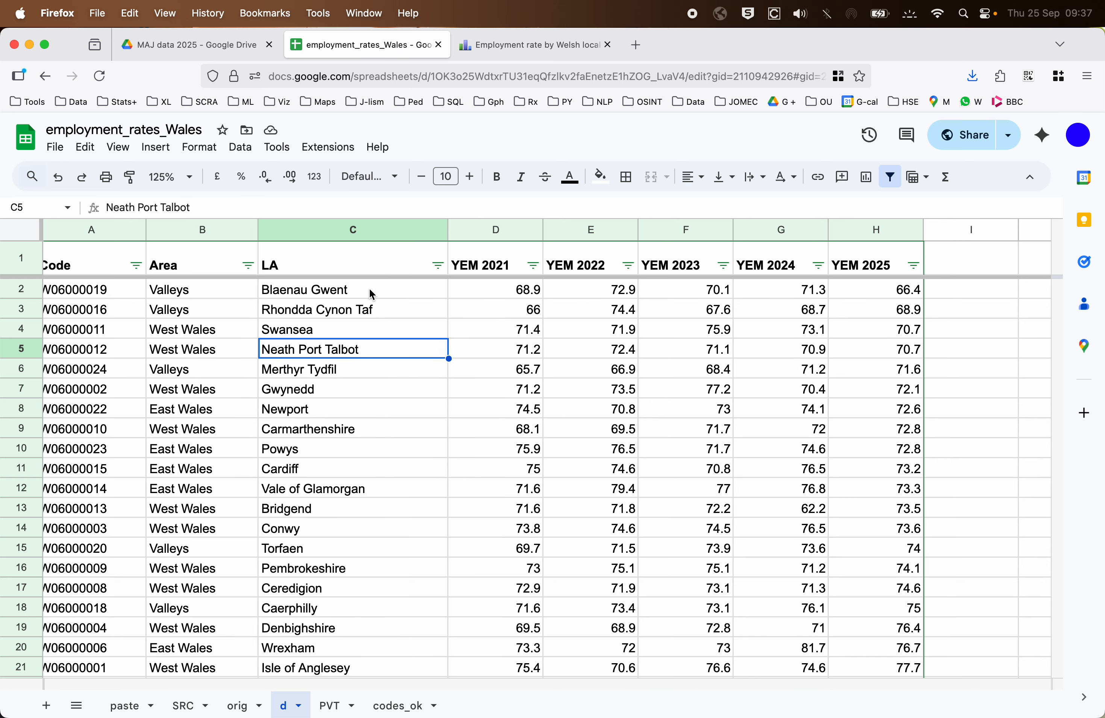
left_click(338, 712)
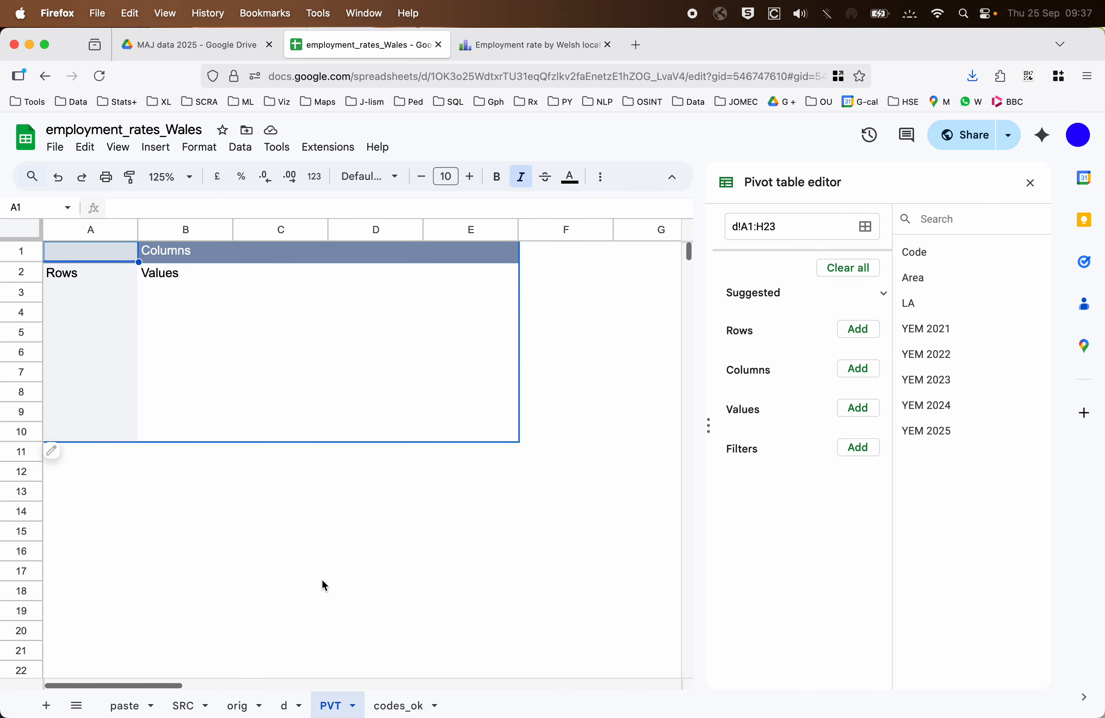
Add Area as the pivot table's row field and turn off its totals.
left_click_drag(918, 285, 746, 358)
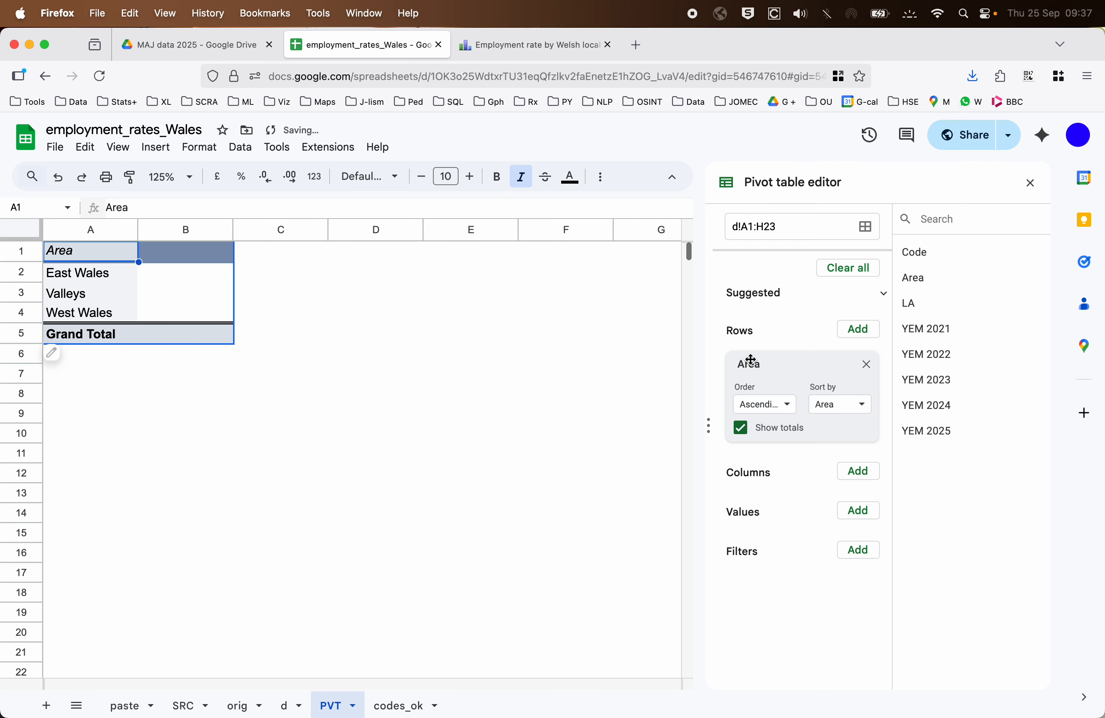
left_click(91, 274)
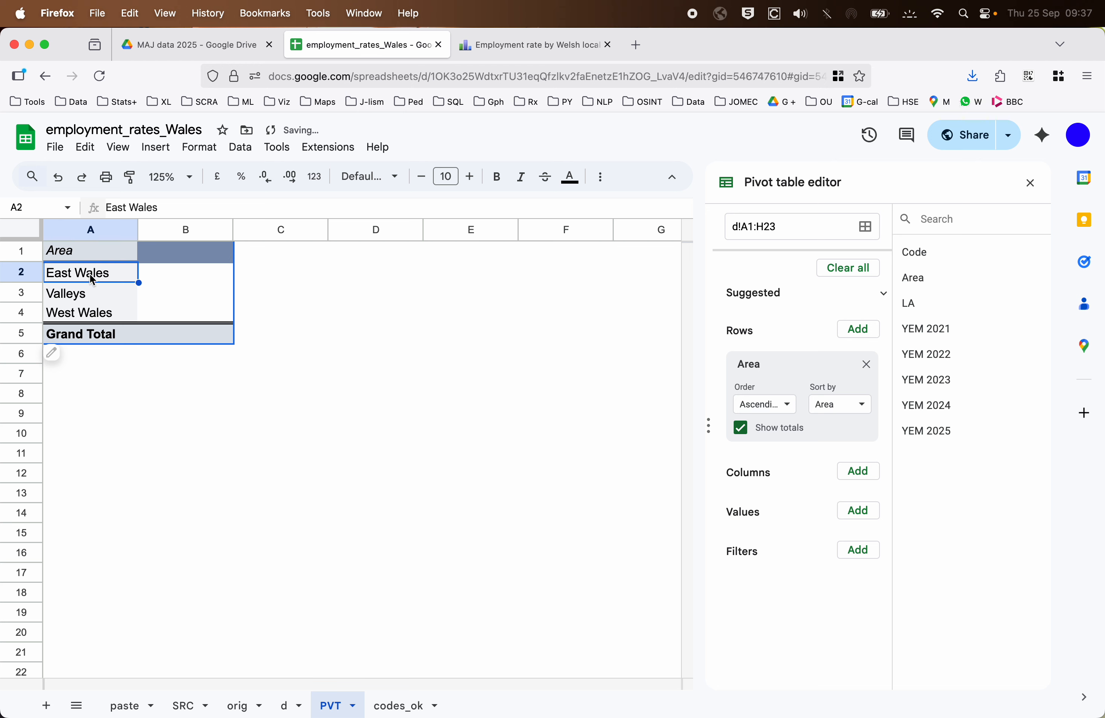
left_click(70, 295)
left_click(106, 320)
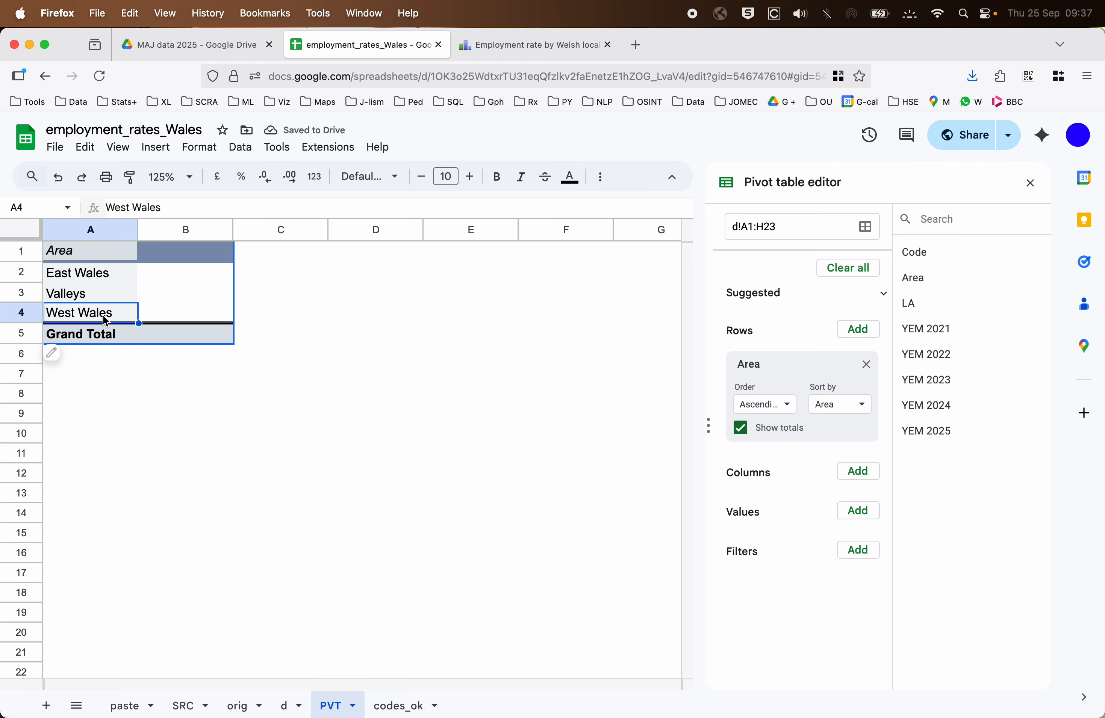
left_click(742, 428)
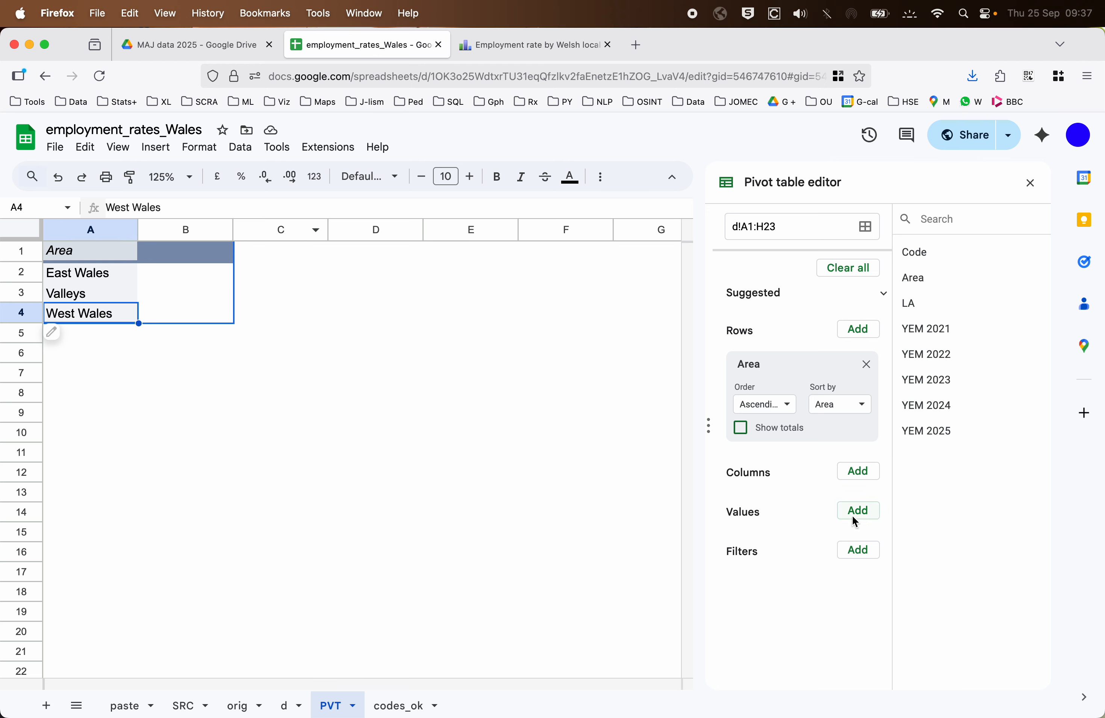
Add YEM 2025 as the pivot value summarised by AVERAGE, and widen column B to fit its heading.
left_click(862, 514)
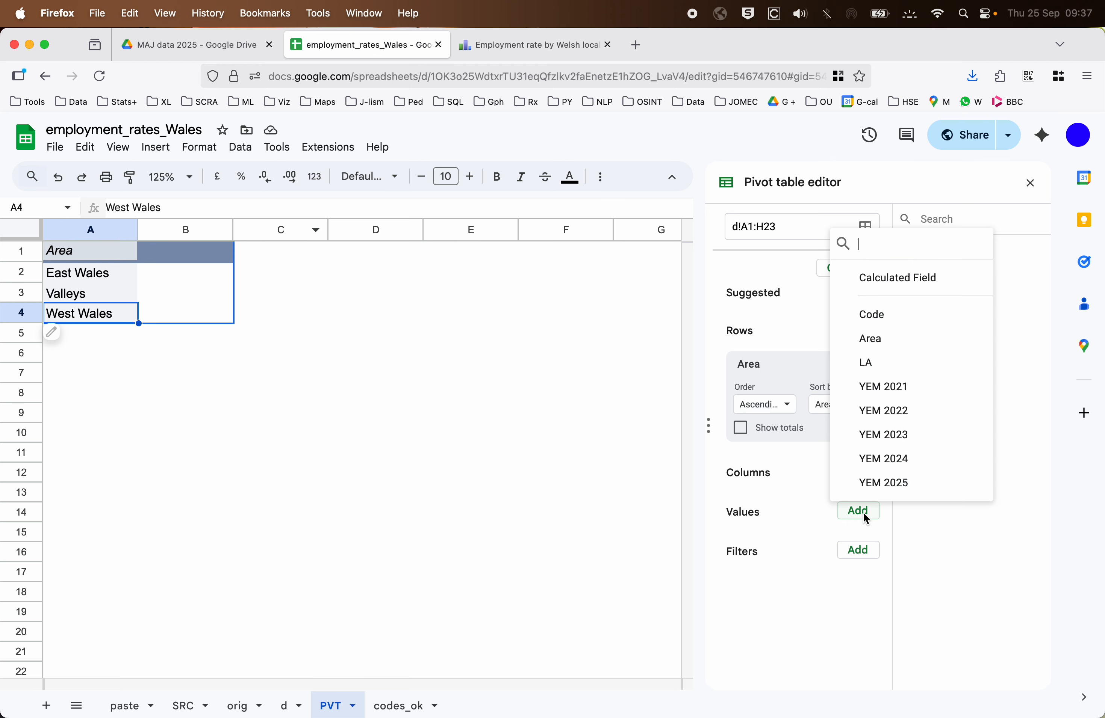
left_click(884, 484)
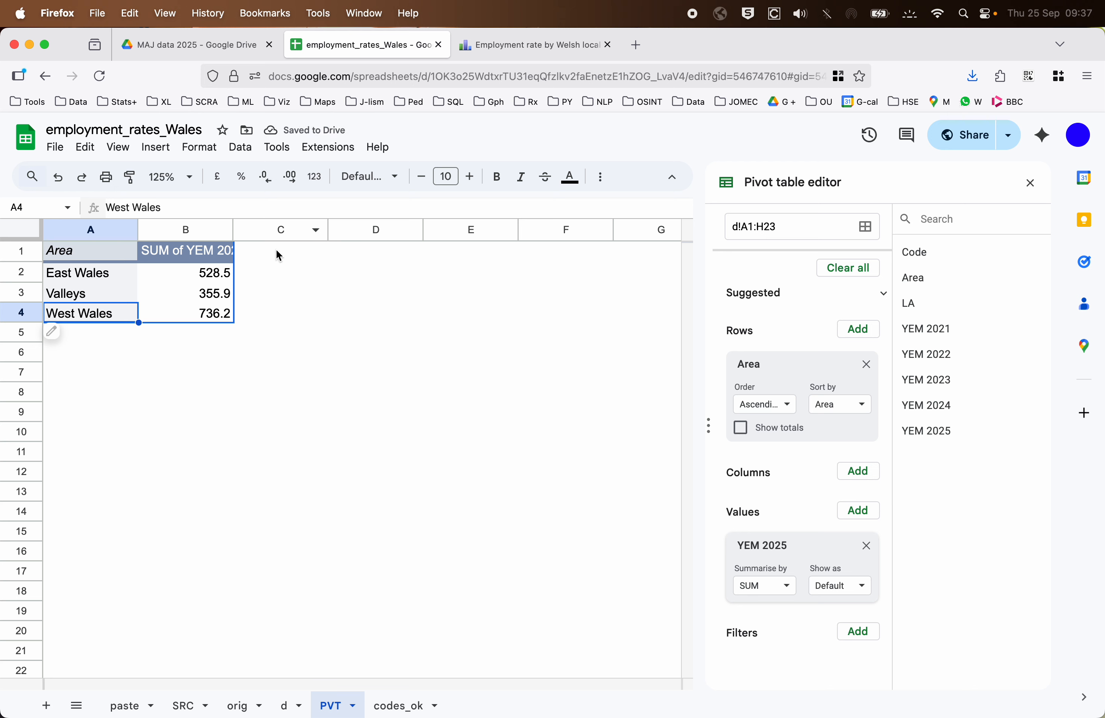
left_click_drag(234, 230, 282, 231)
left_click(217, 270)
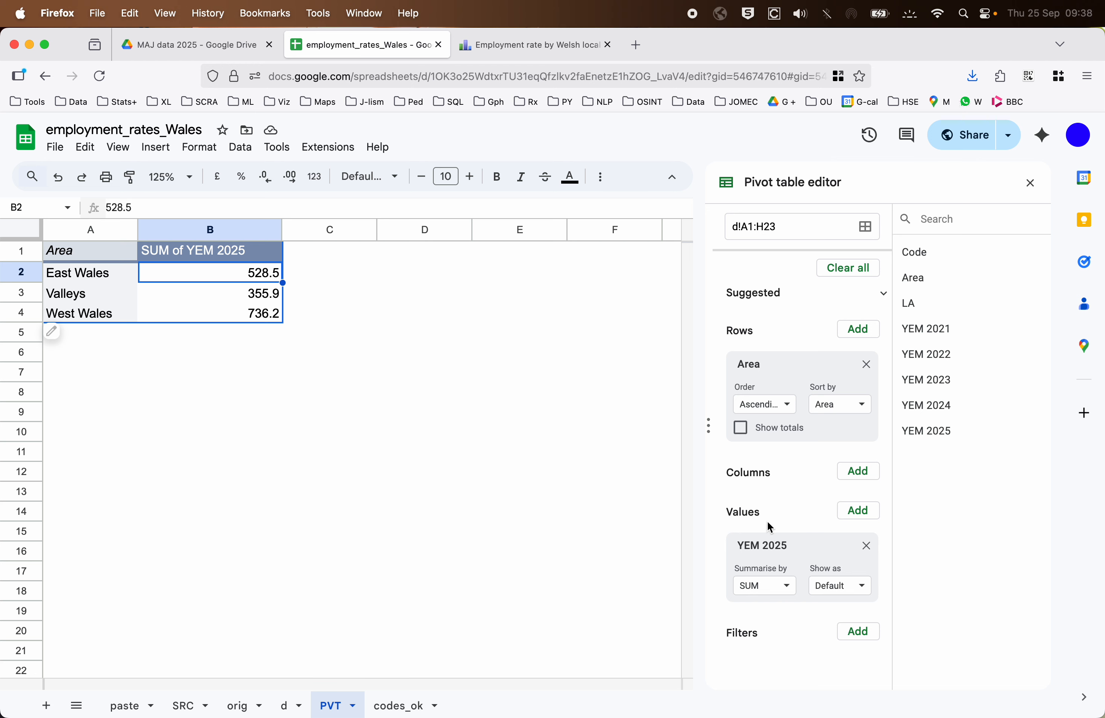
left_click(790, 587)
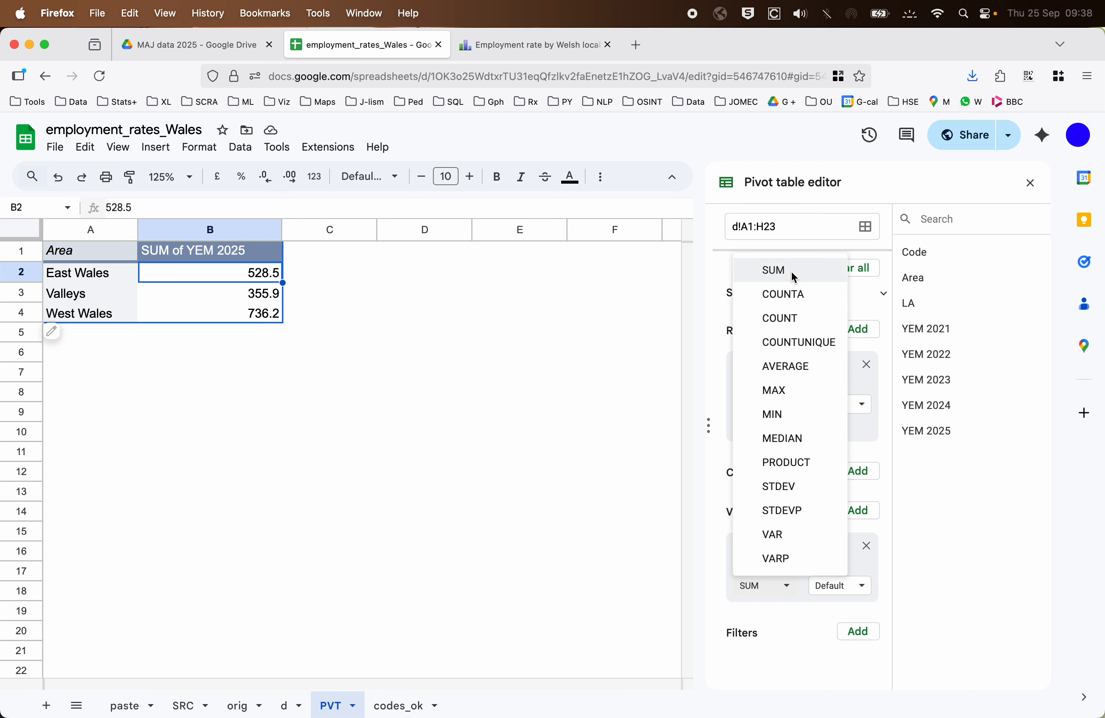
left_click(794, 366)
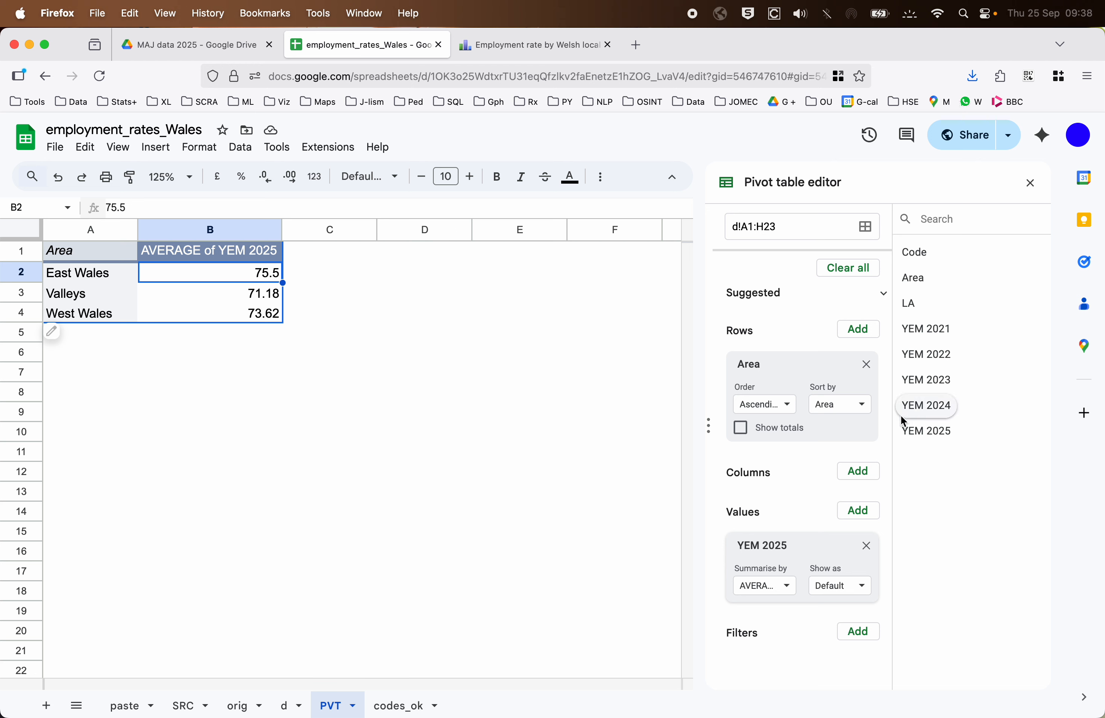
Sort the pivot table's Area rows by AVERAGE of YEM 2025 in descending order.
left_click(861, 405)
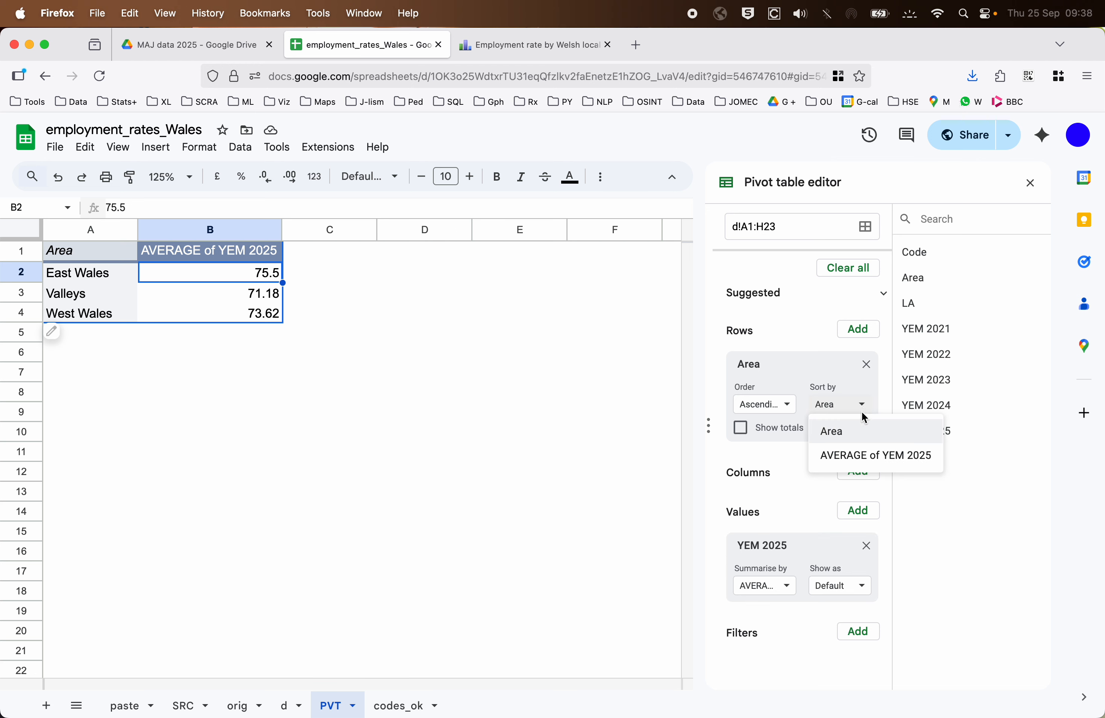
left_click(908, 461)
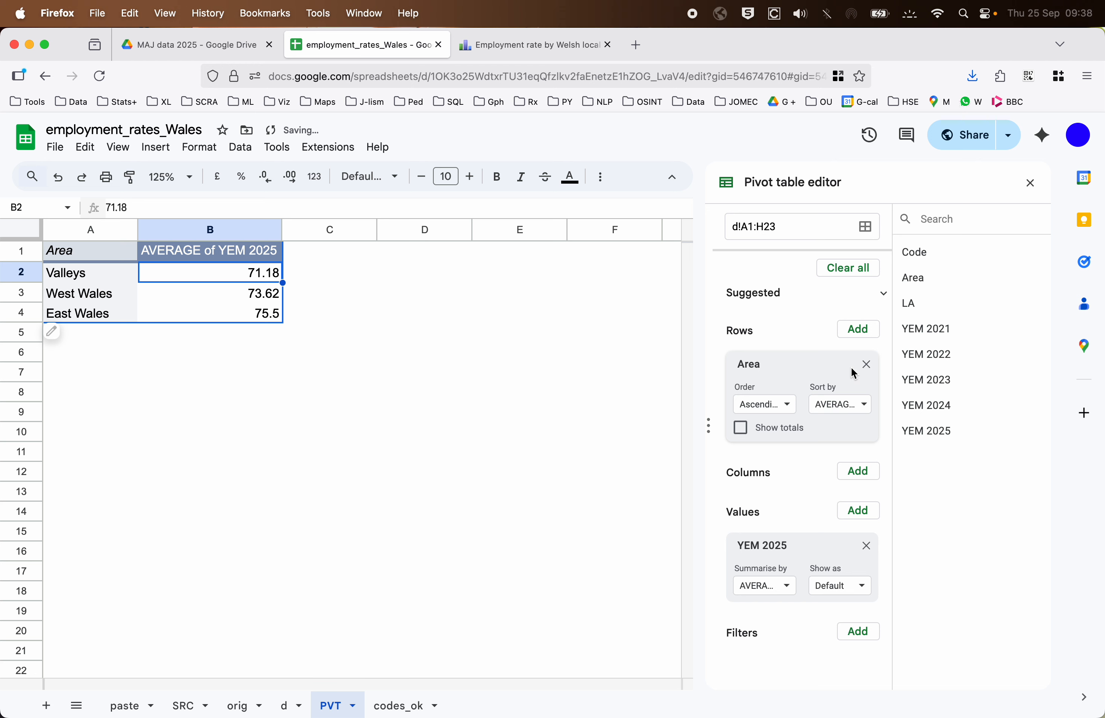
left_click(784, 404)
left_click(782, 451)
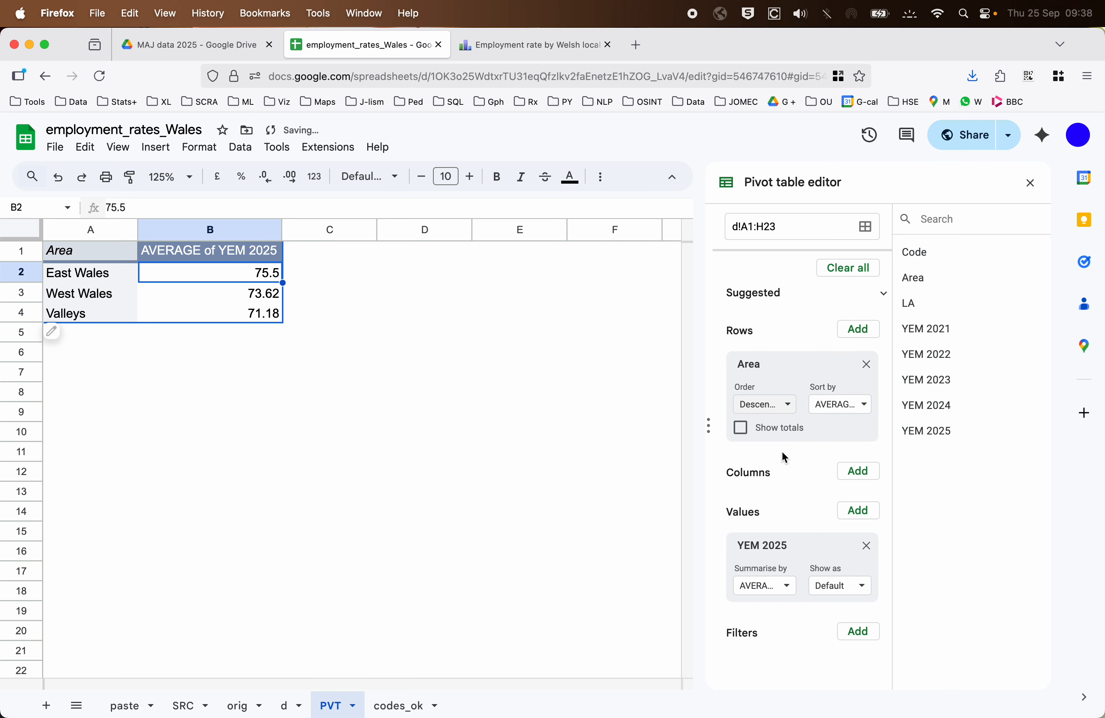